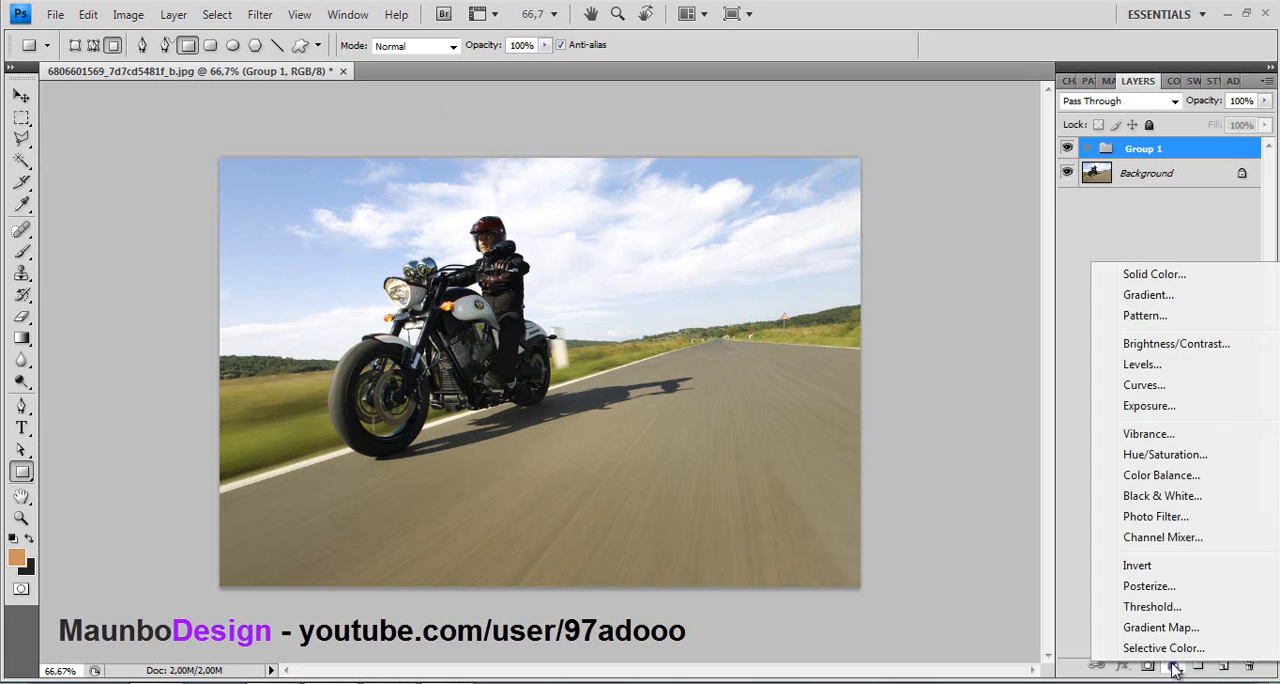
- Add a Gradient Map adjustment layer using the Black, White preset, with the black stop at 40% and the white stop at 89%
click(1195, 626)
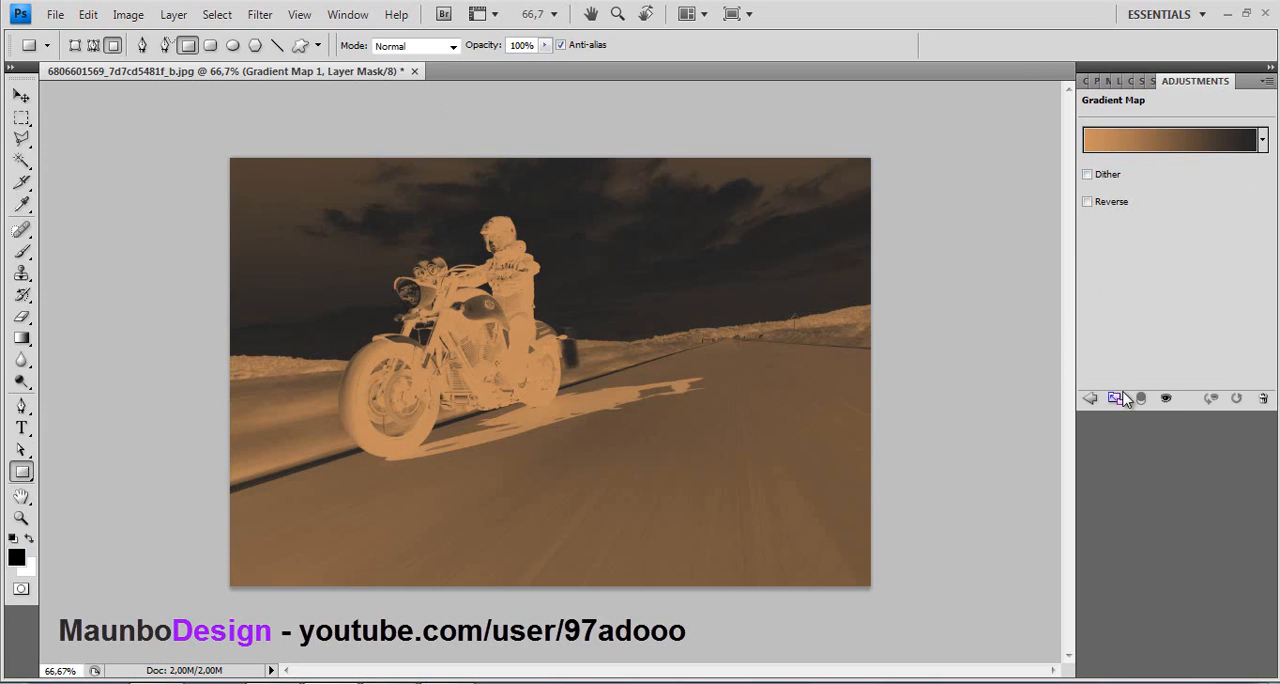
click(1158, 145)
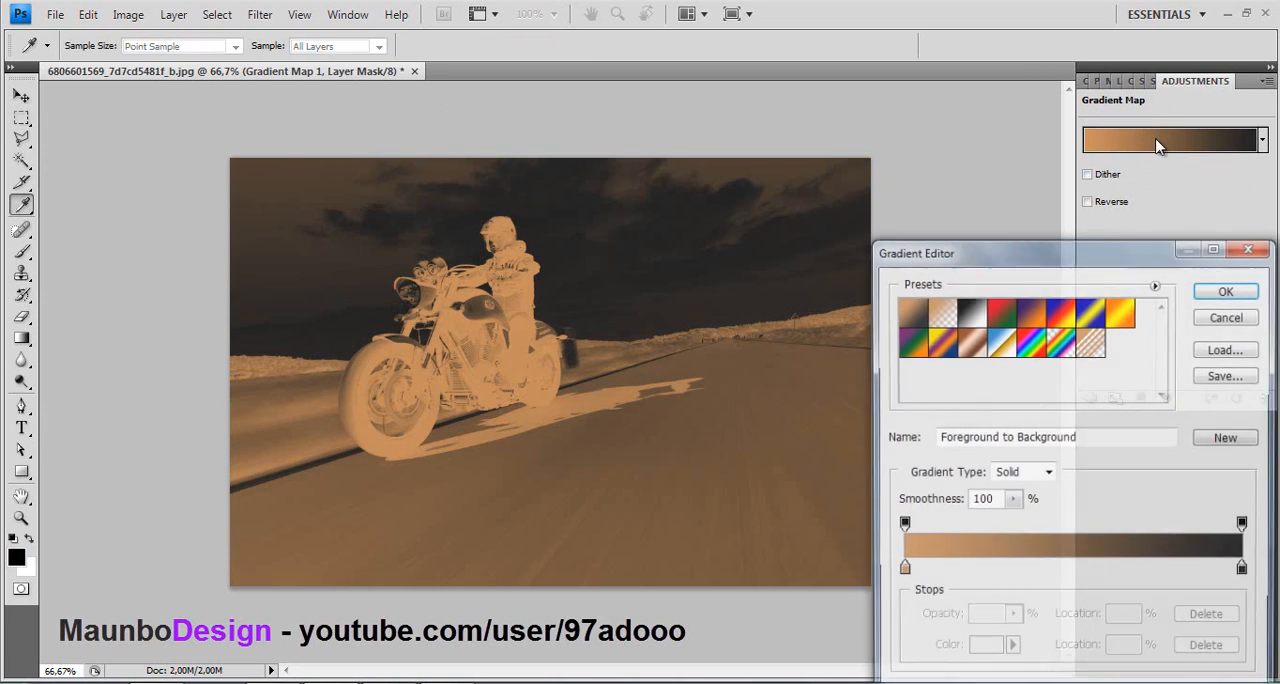
click(969, 313)
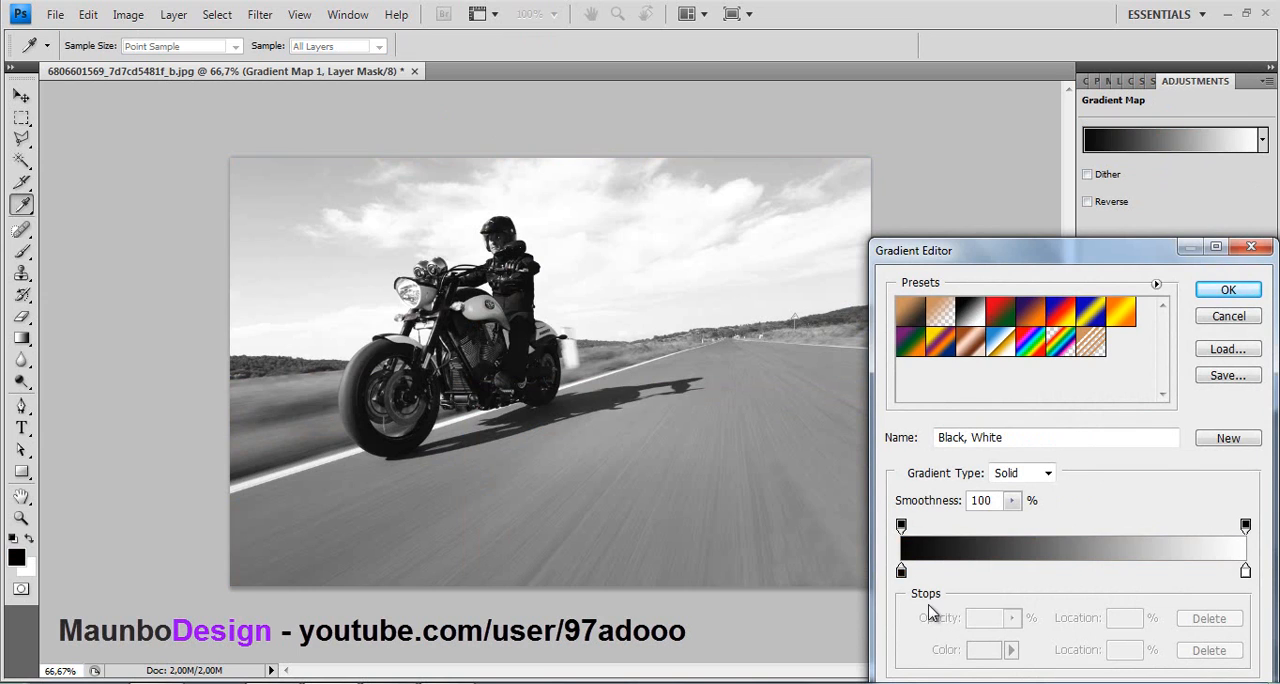
drag(902, 572, 1039, 575)
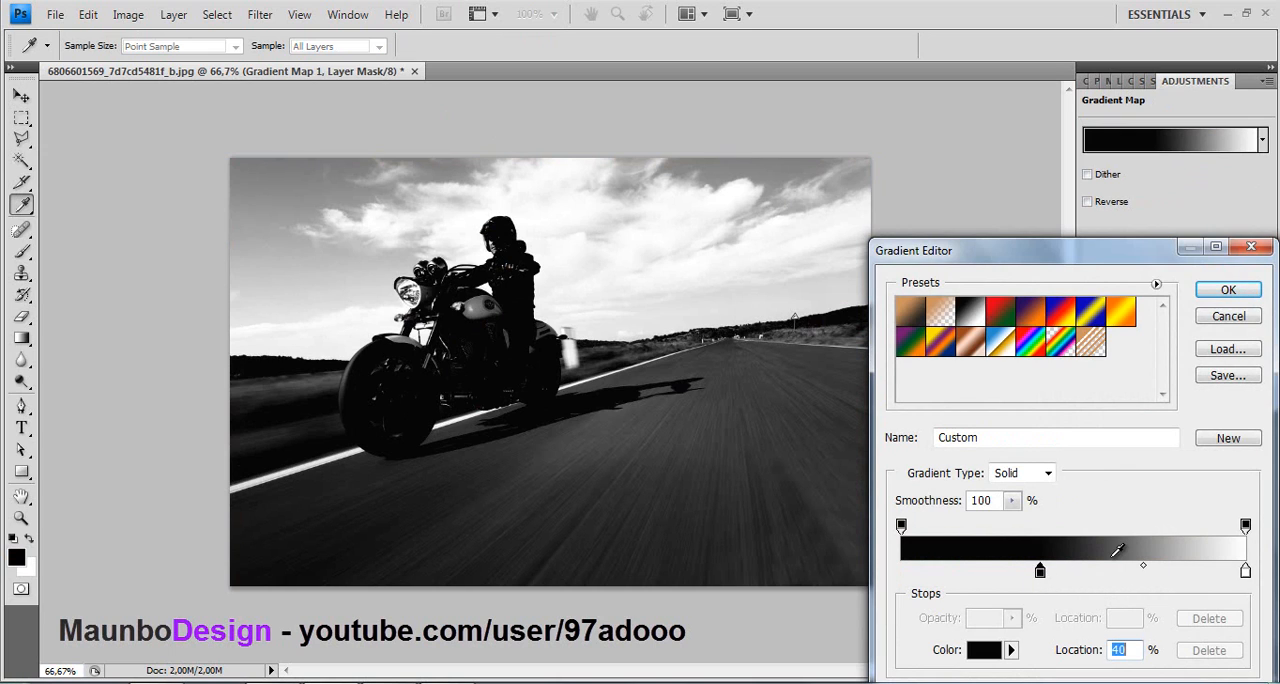
drag(1245, 572, 1209, 576)
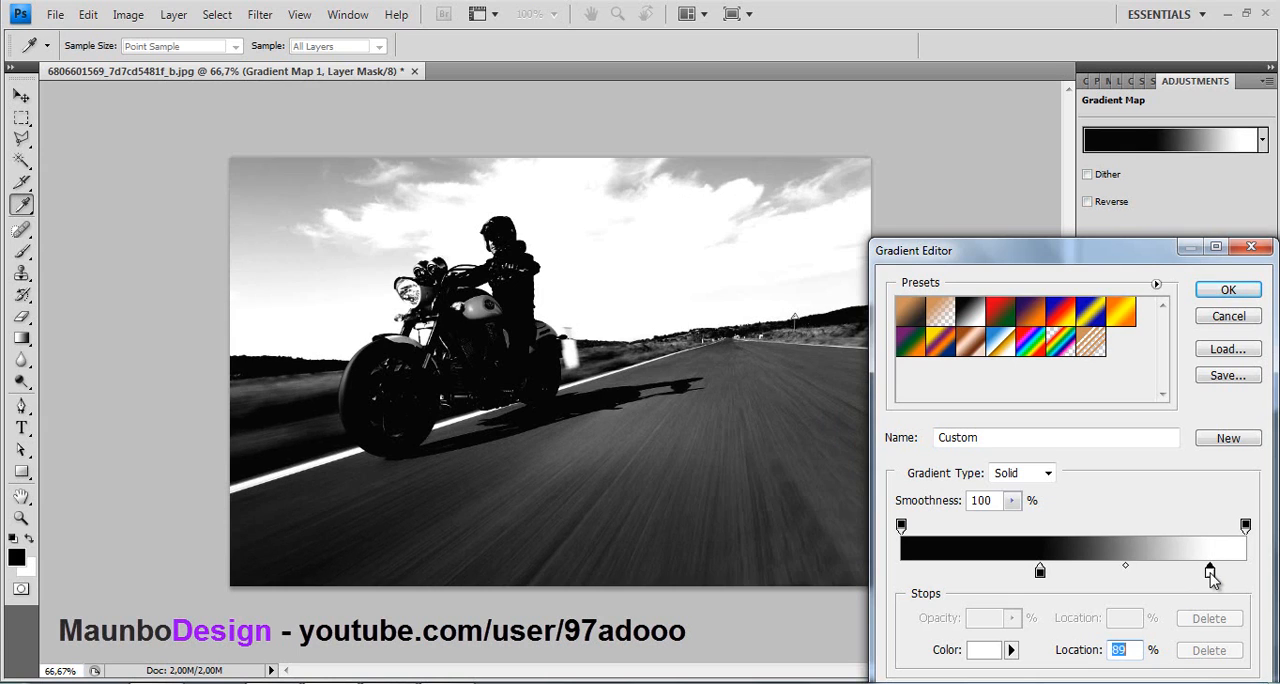
- Recolor the gradient's white stop to a muted tan, R 179, G 150, B 125, and accept the gradient
click(993, 650)
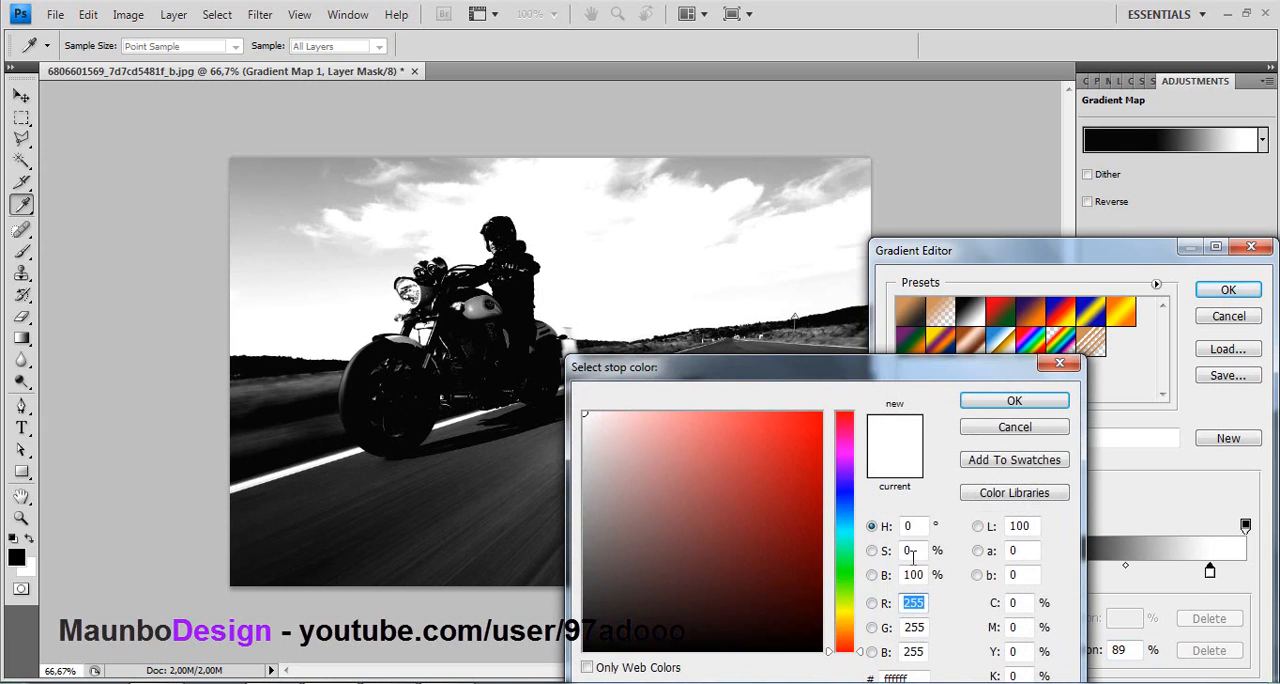
drag(838, 640, 836, 632)
click(694, 526)
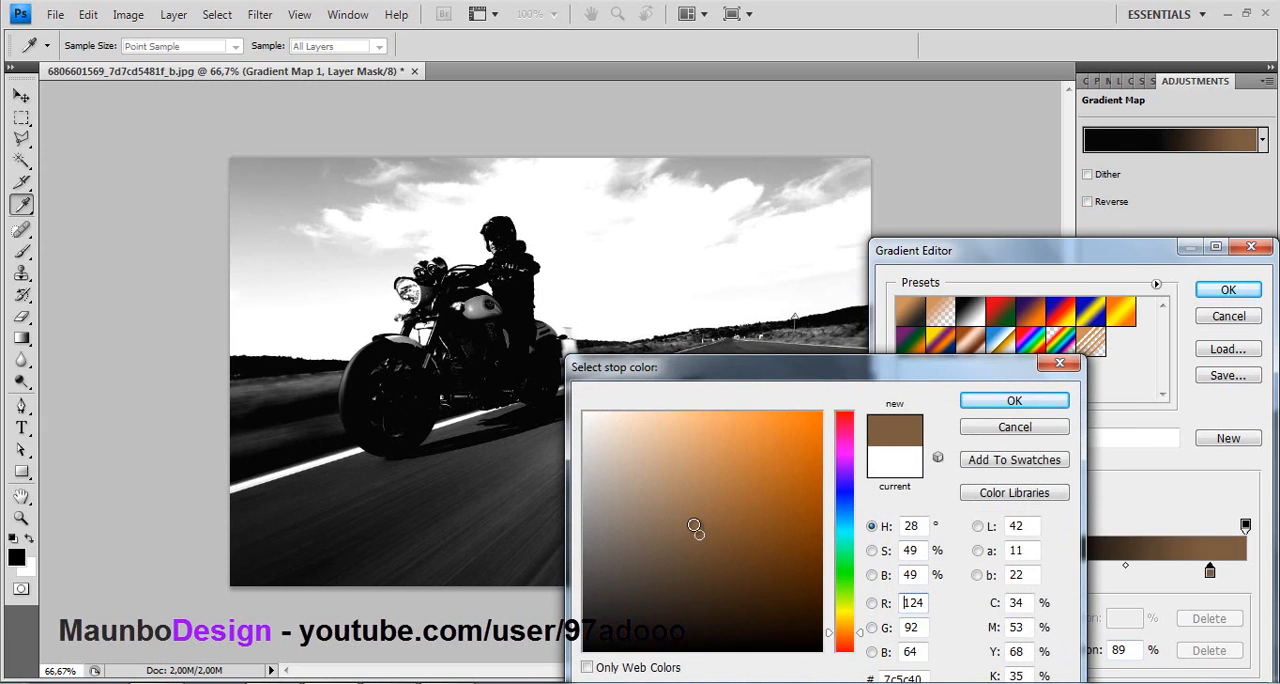
click(642, 473)
click(660, 466)
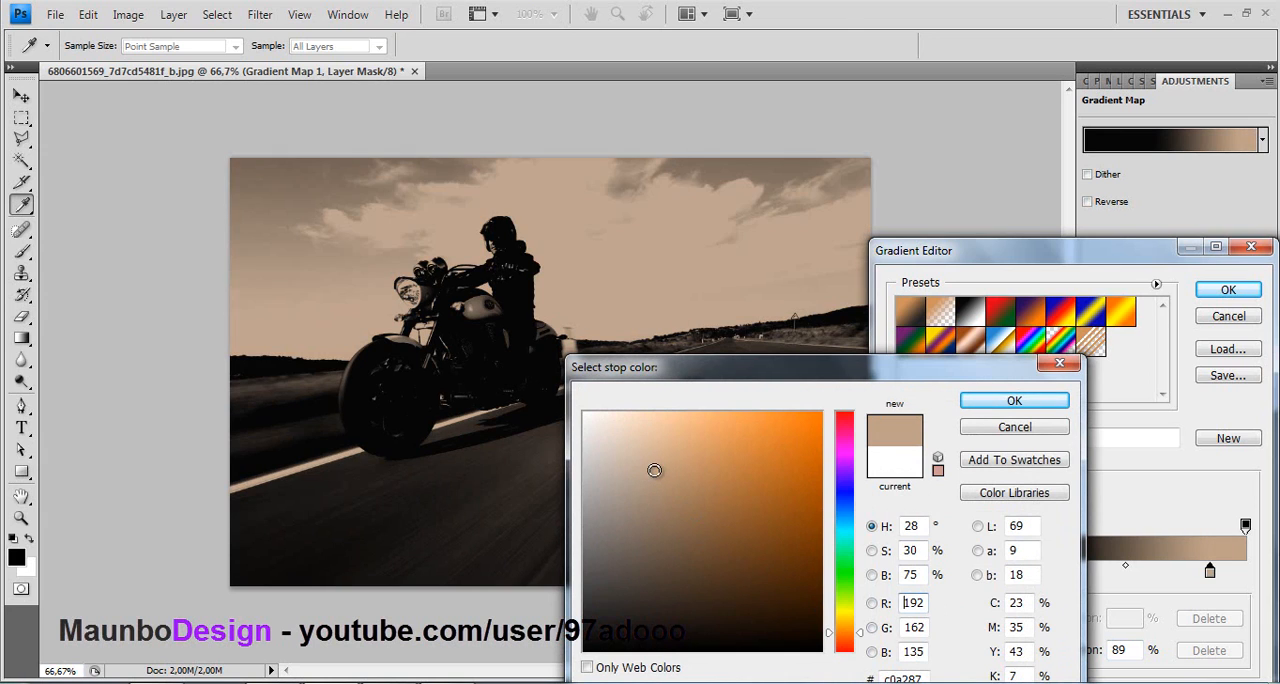
click(676, 469)
click(677, 437)
click(628, 449)
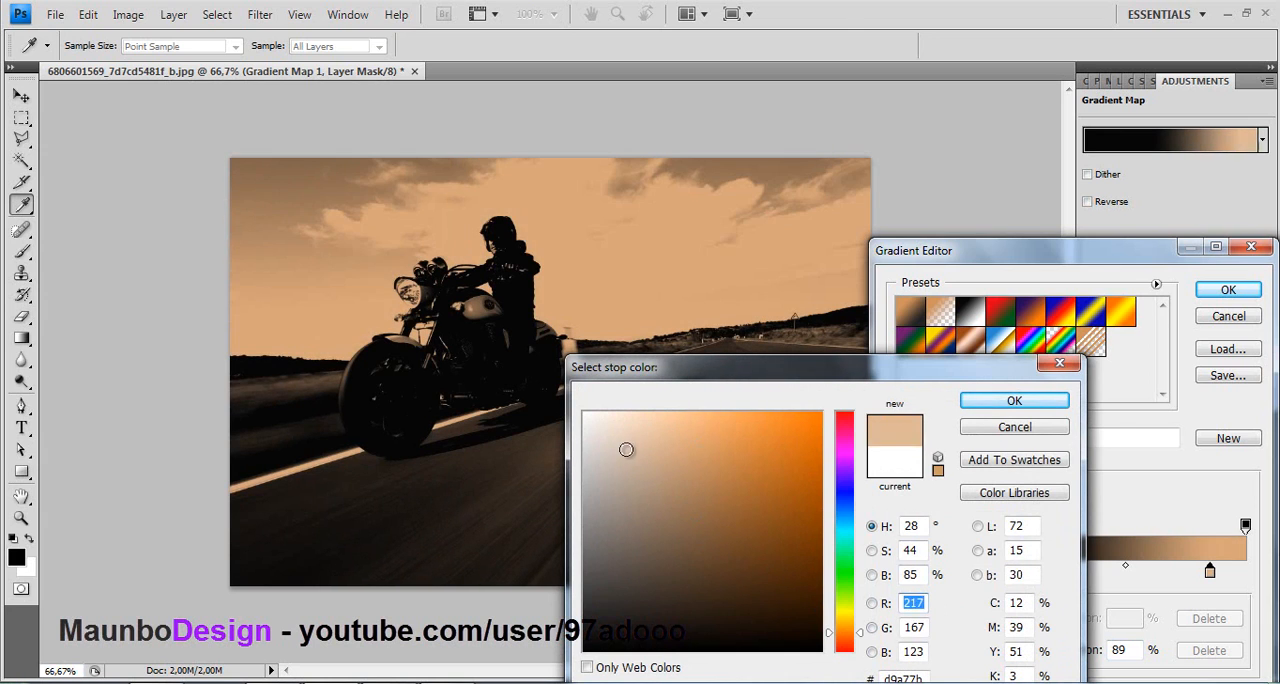
click(638, 440)
click(651, 438)
click(653, 458)
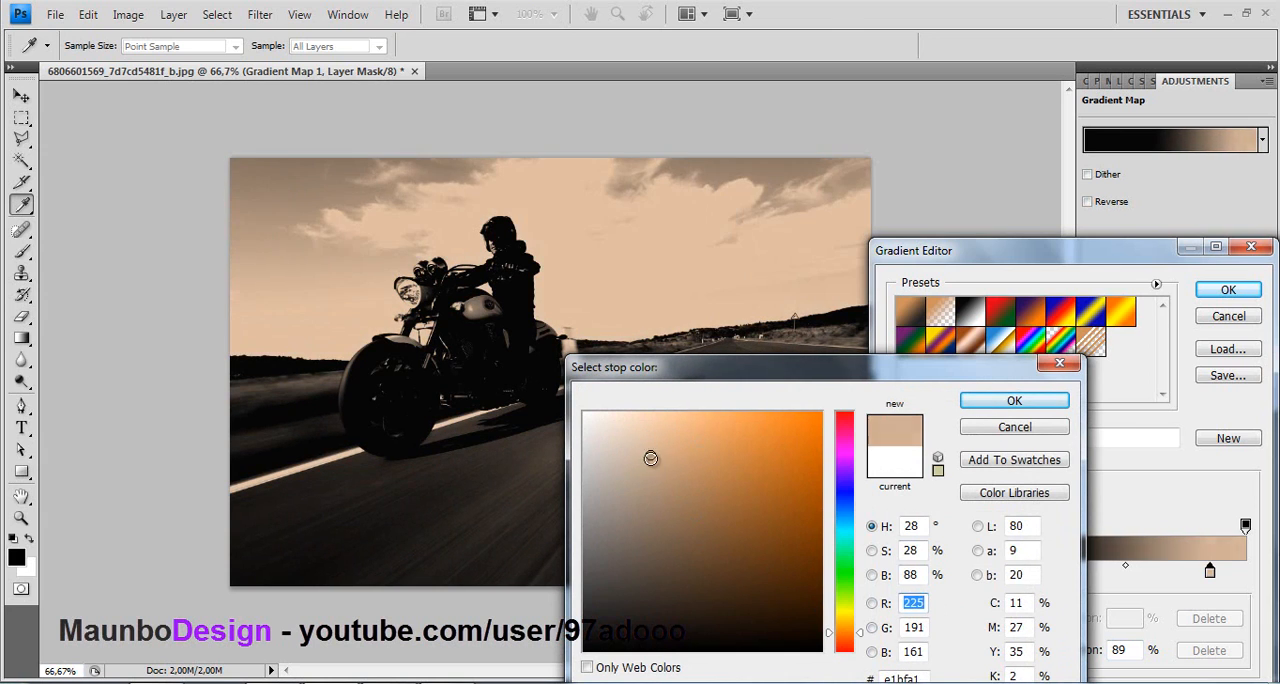
click(649, 477)
click(655, 483)
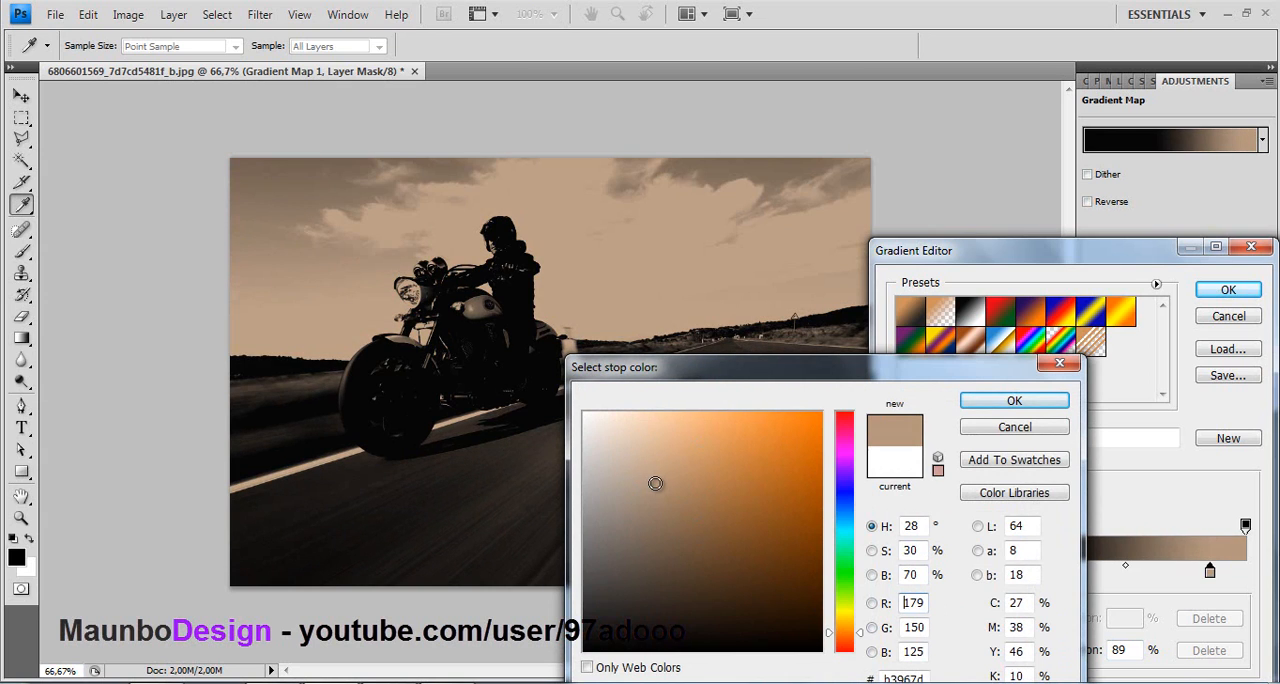
click(1010, 401)
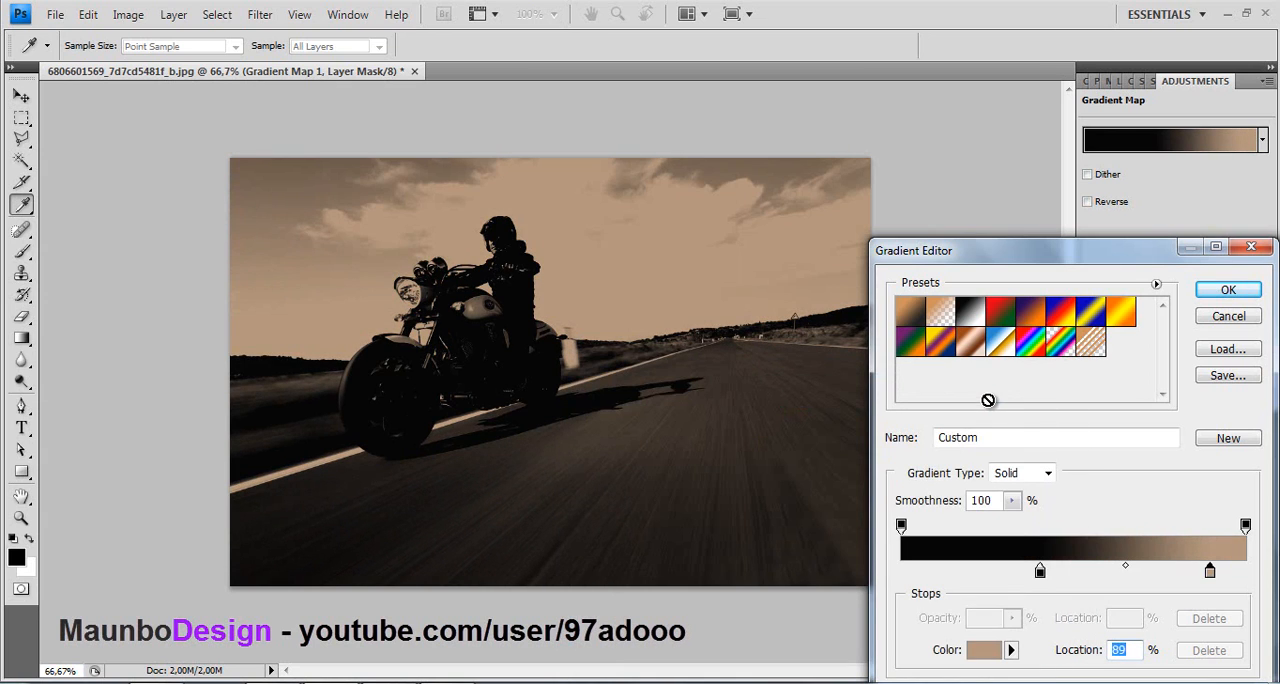
click(1222, 291)
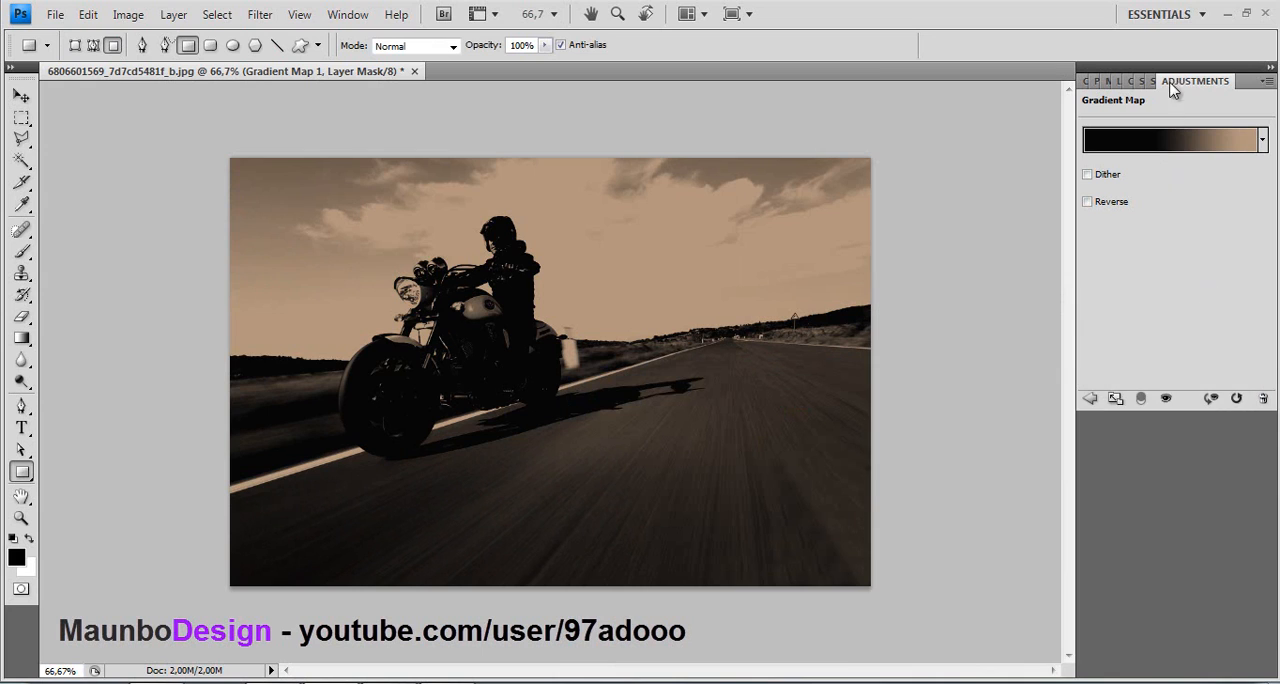
- Set the Gradient Map 1 layer's opacity to 64% in its blending options
click(1129, 82)
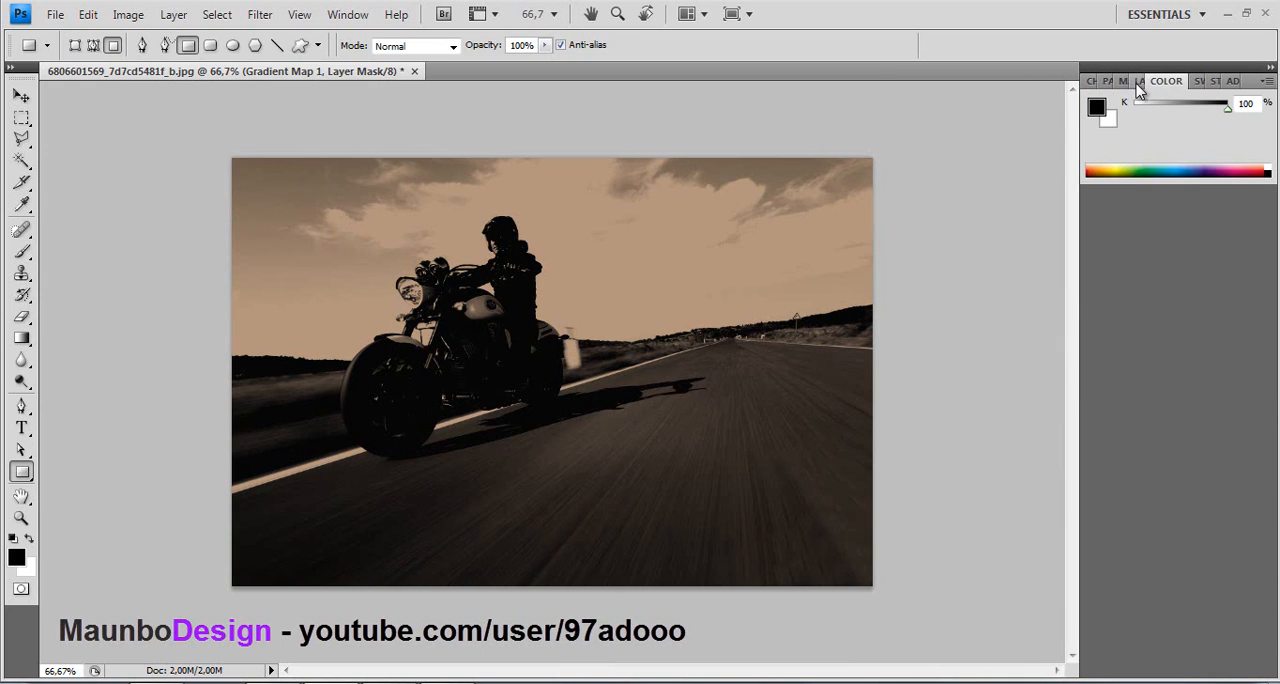
click(1138, 82)
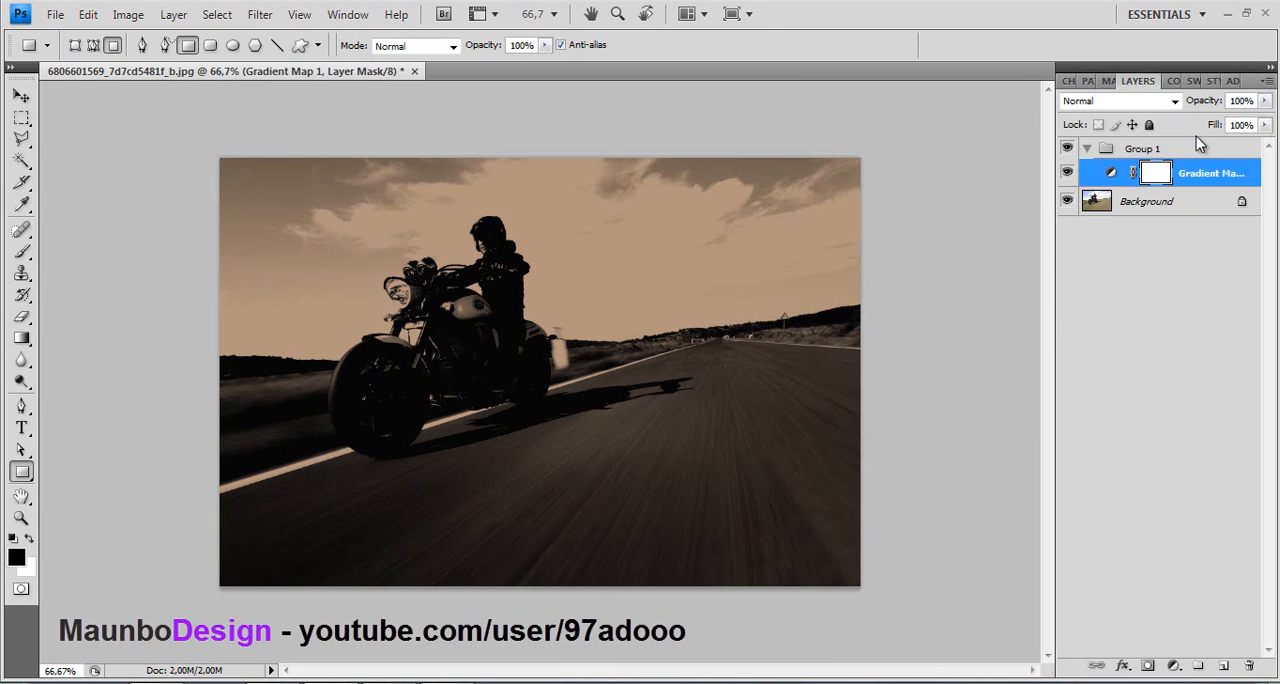
double_click(1253, 172)
drag(882, 596, 925, 610)
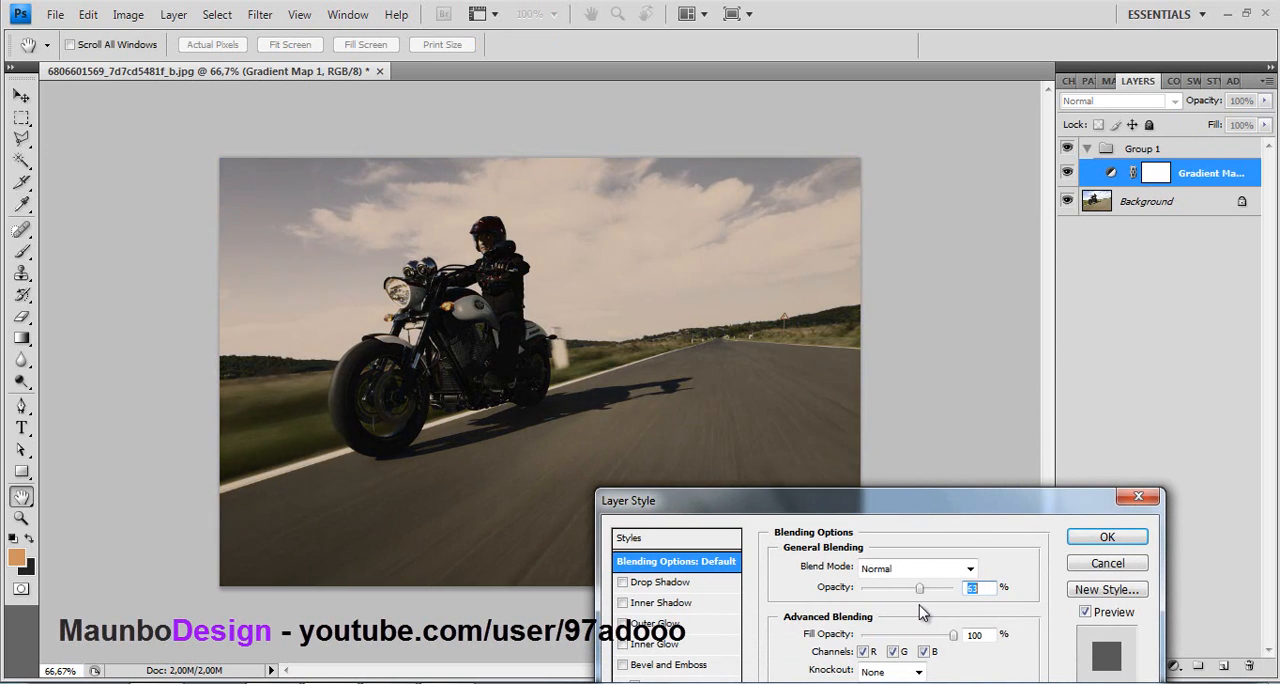
click(1121, 541)
- Add a second Gradient Map adjustment layer using the Black, White preset, with the black stop moved to about 4%
click(1175, 668)
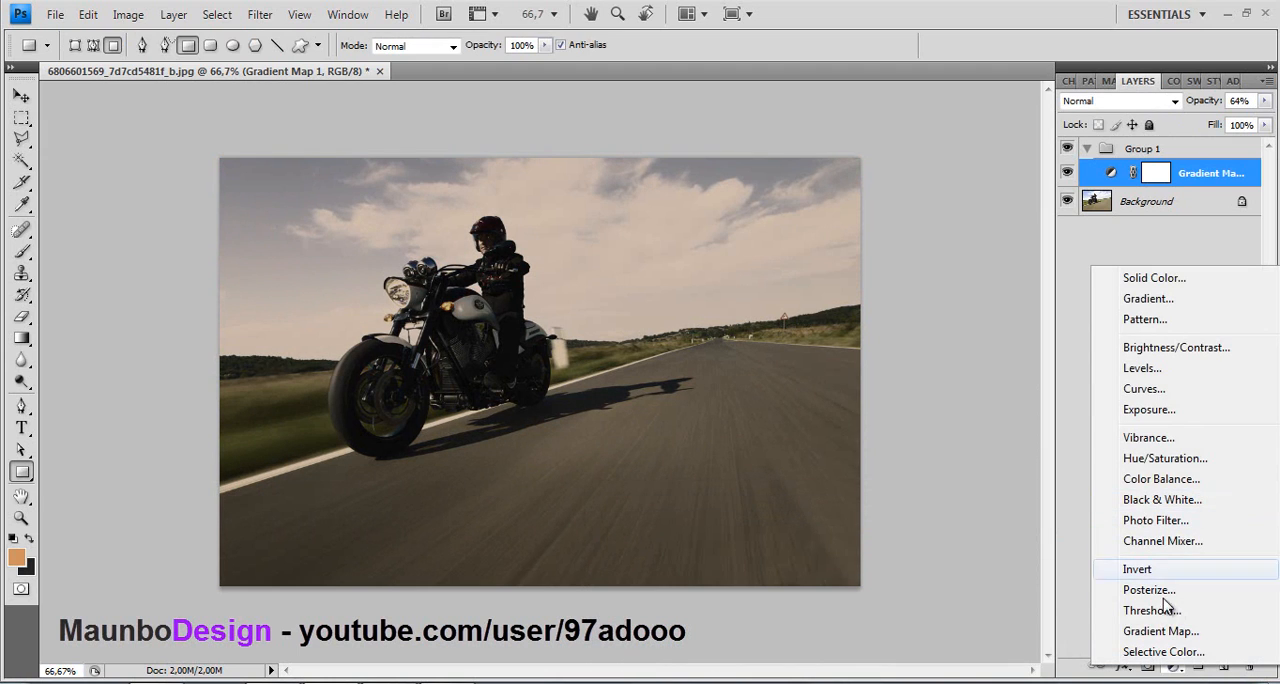
click(1142, 630)
click(1162, 142)
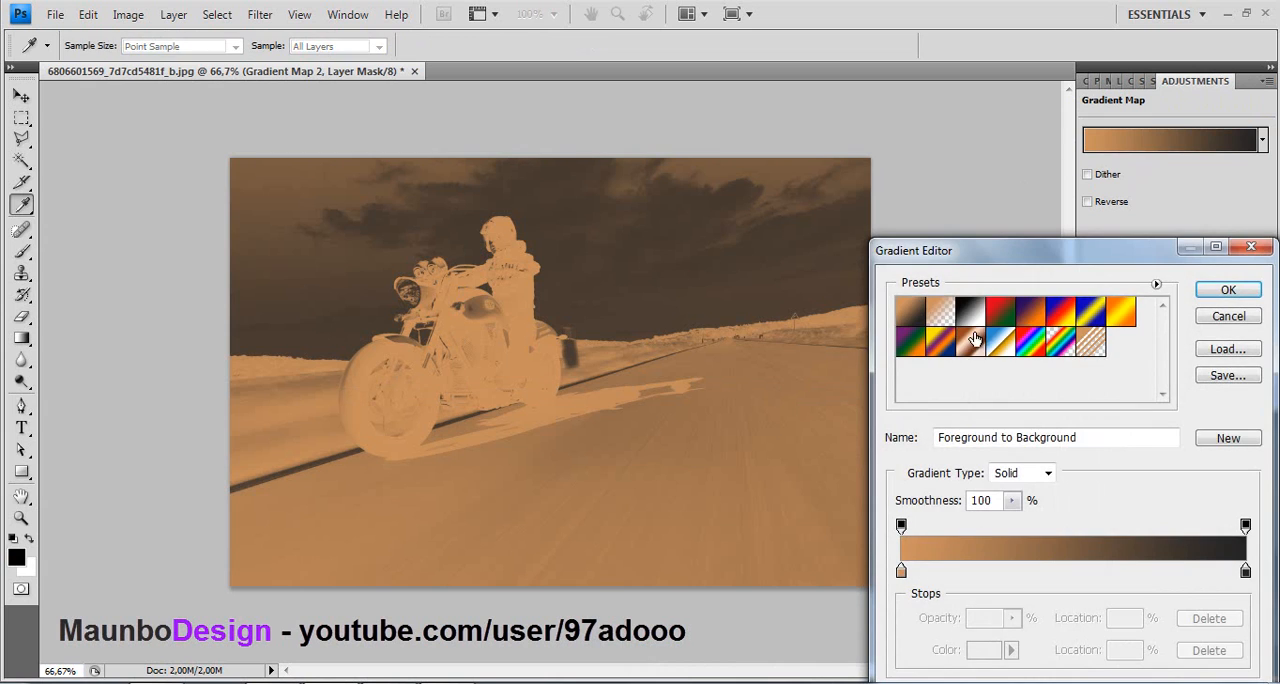
click(970, 312)
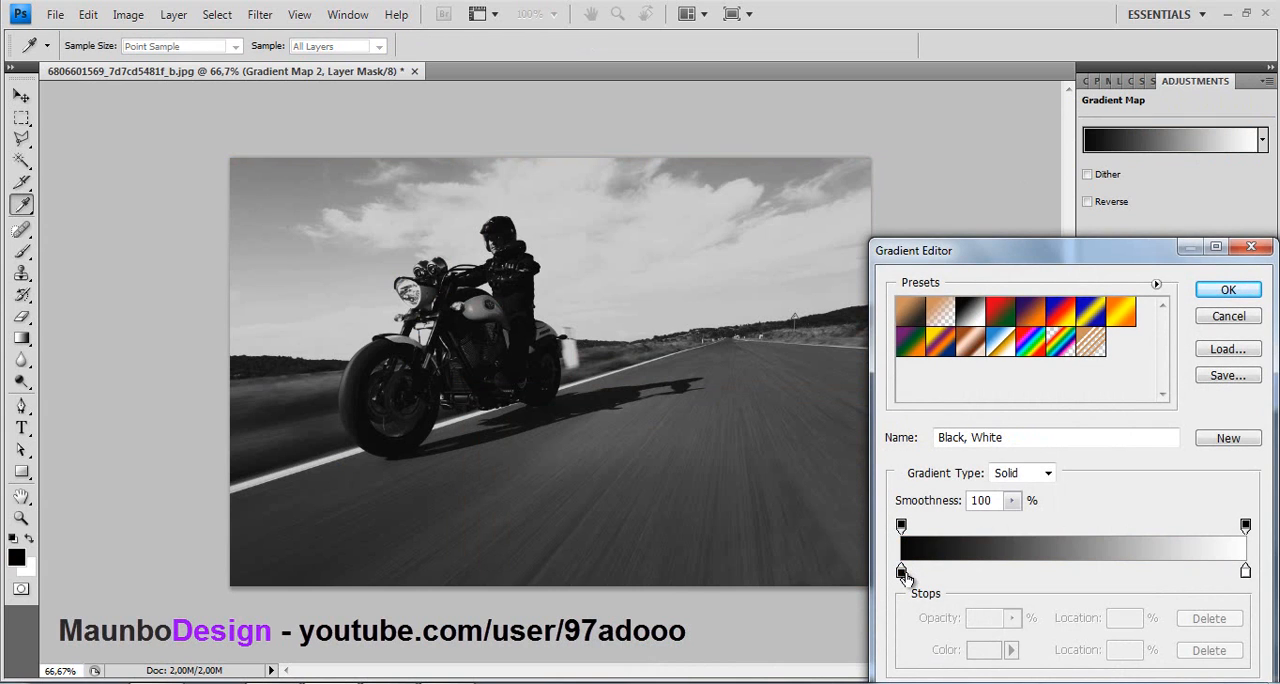
click(905, 575)
key(ctrl+z)
drag(904, 576, 921, 577)
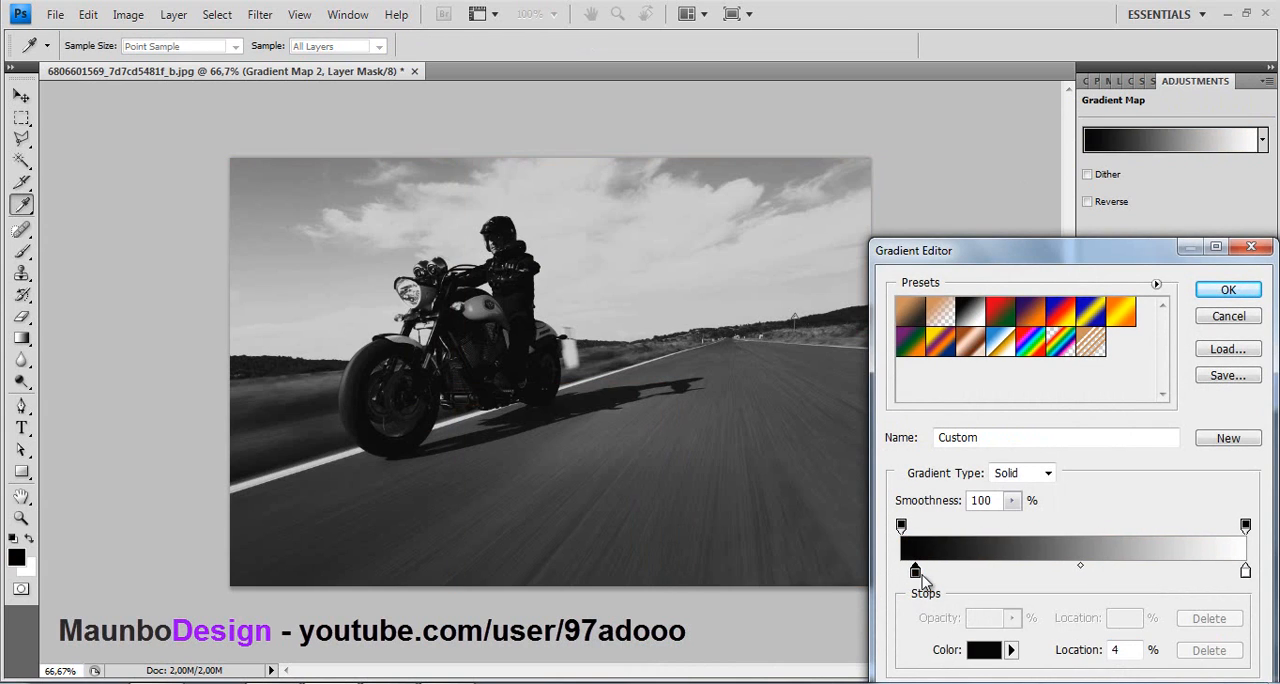
click(1230, 290)
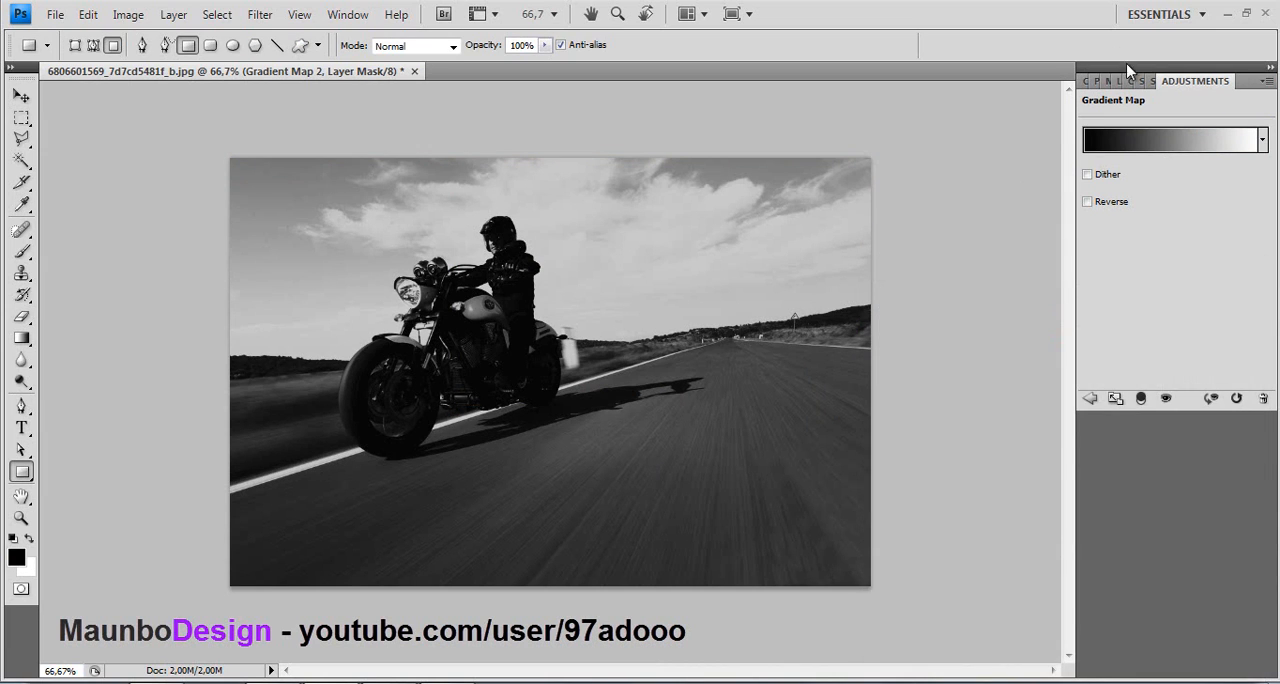
- Set the Gradient Map 2 layer's opacity to 33% in its blending options
click(1110, 81)
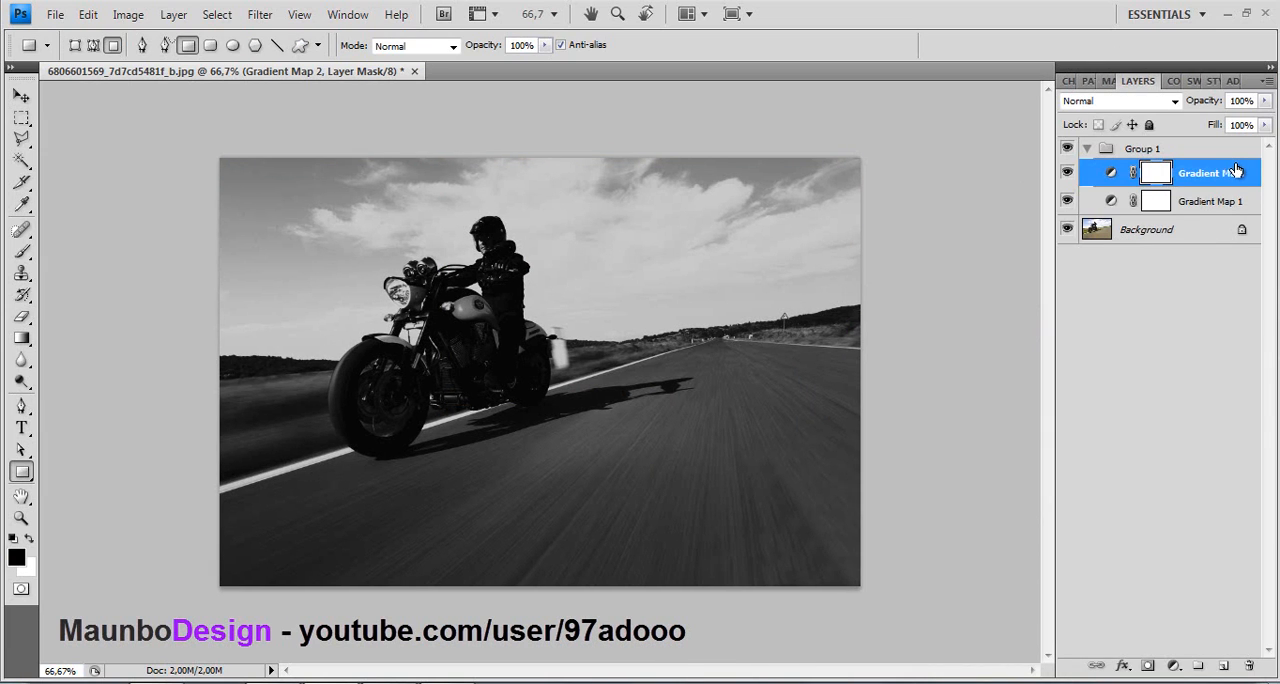
double_click(1236, 172)
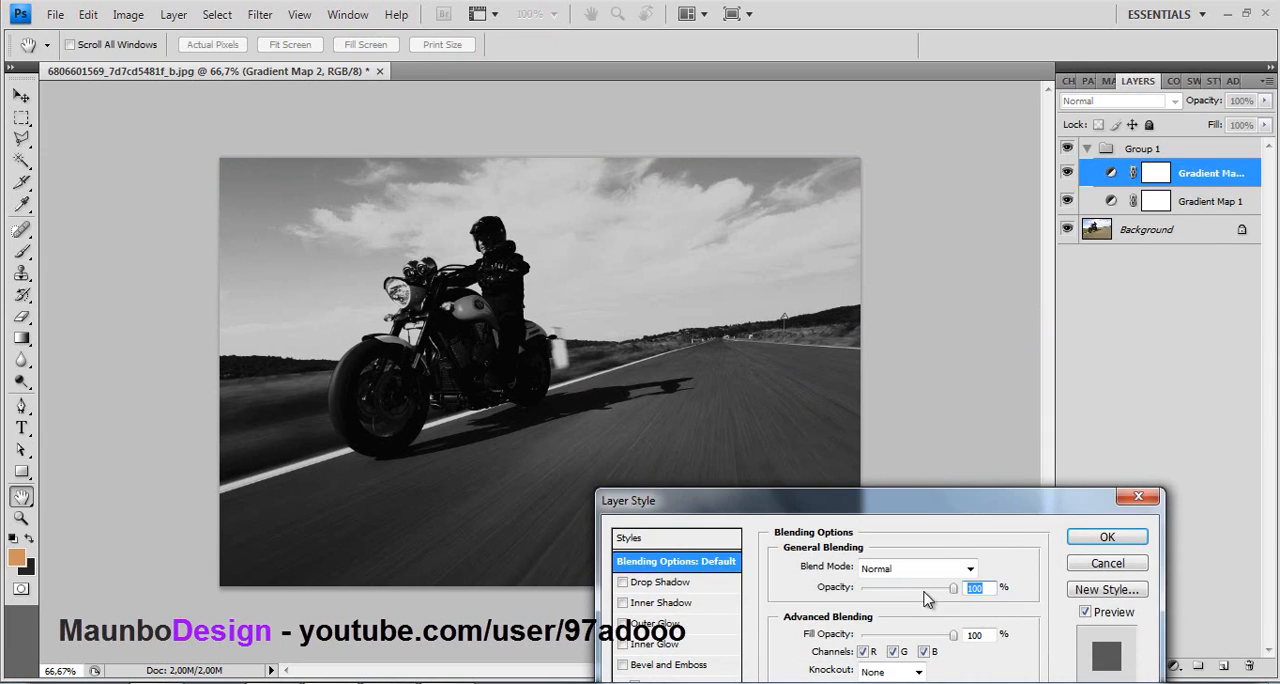
drag(857, 597, 891, 598)
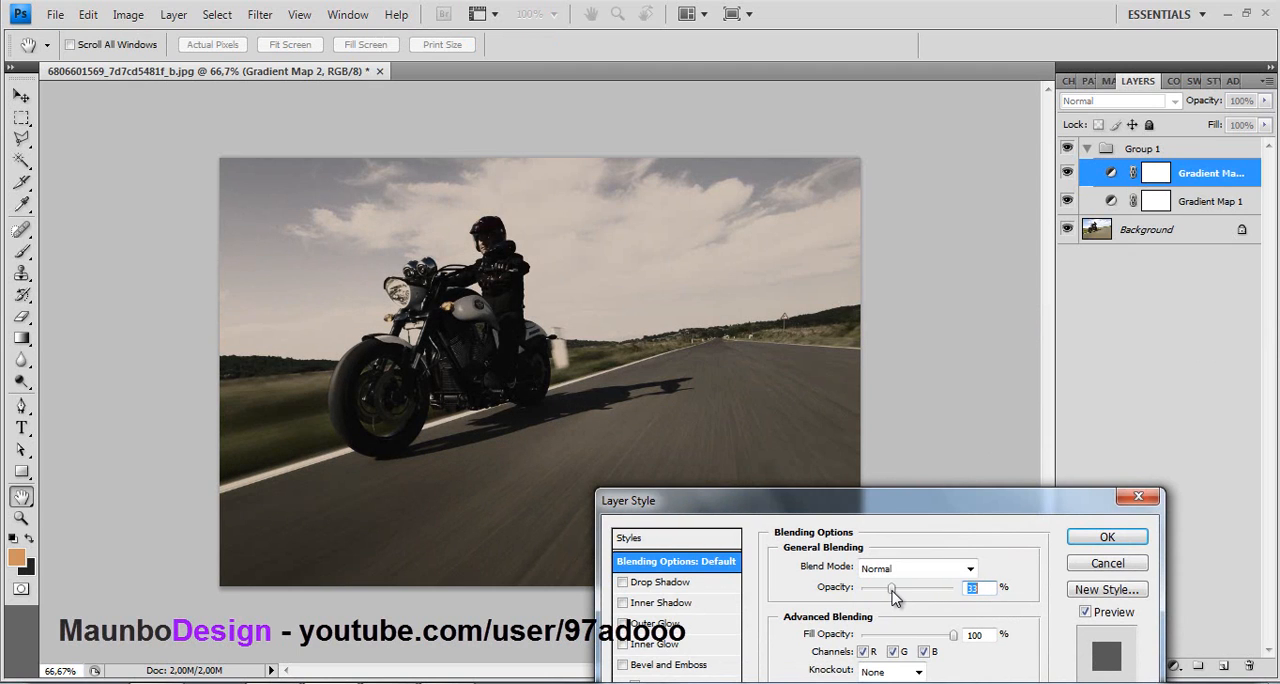
click(1108, 538)
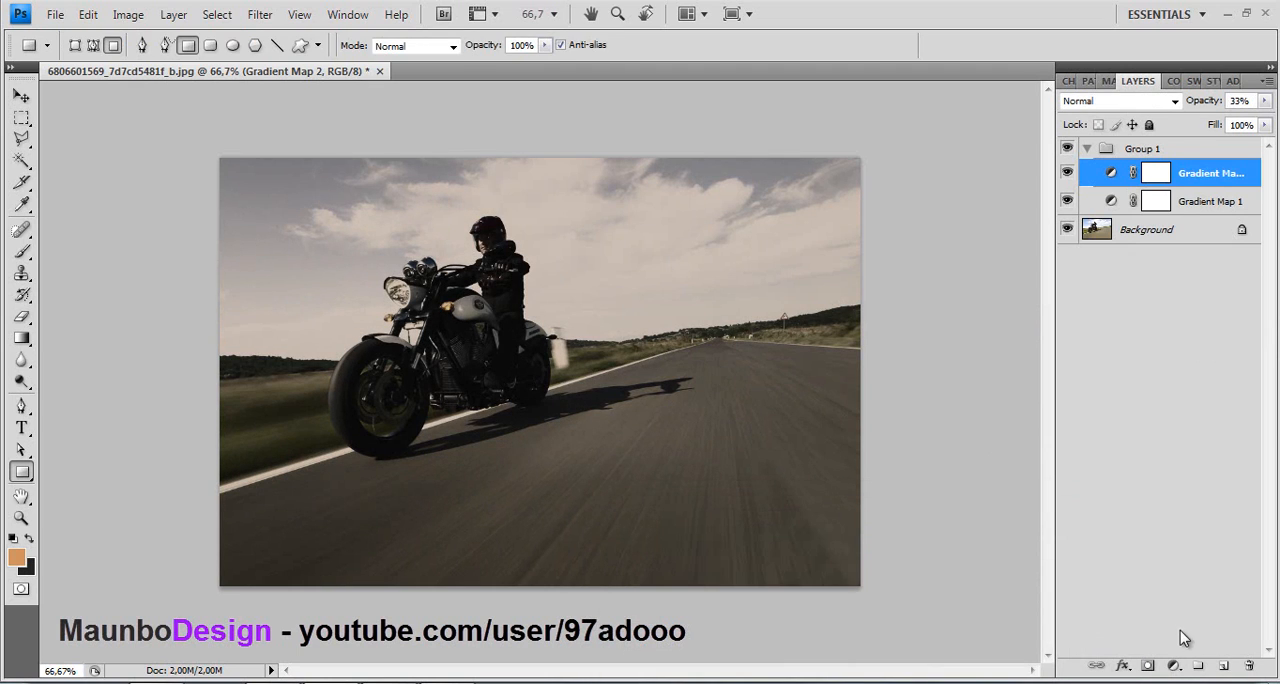
- Add a third Gradient Map adjustment layer using the purple-to-orange preset
click(1178, 667)
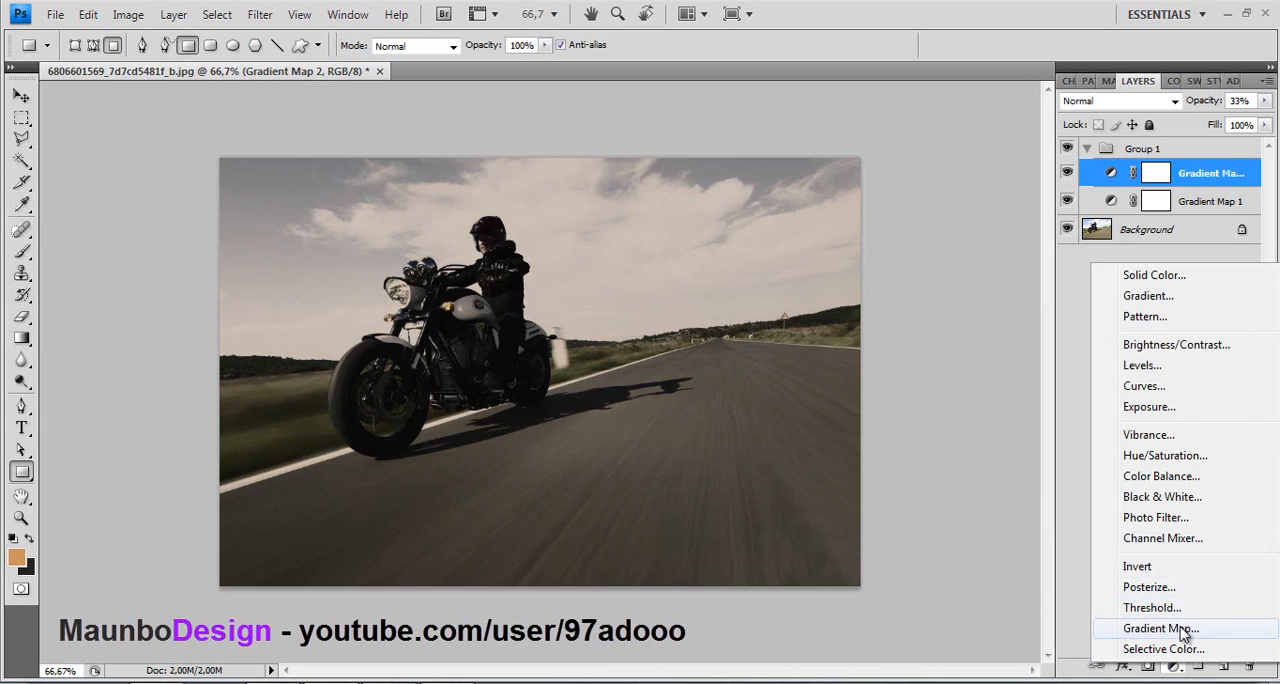
click(1183, 633)
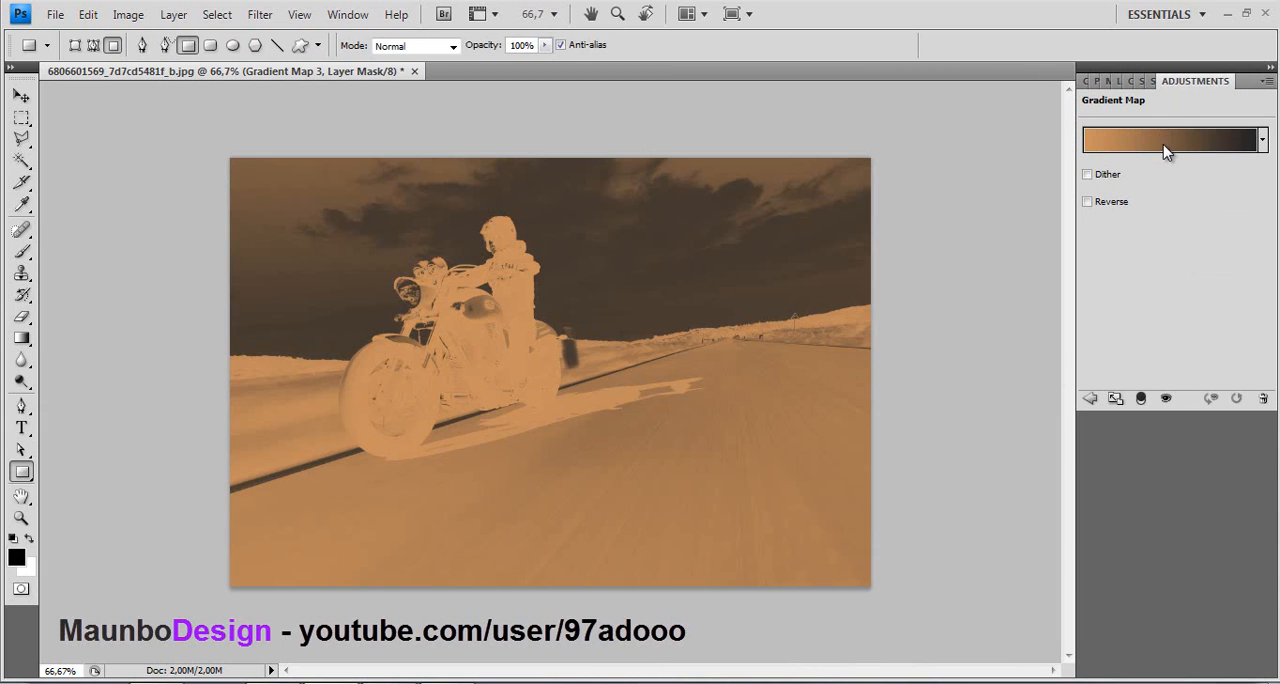
click(1165, 150)
click(1048, 312)
click(1232, 290)
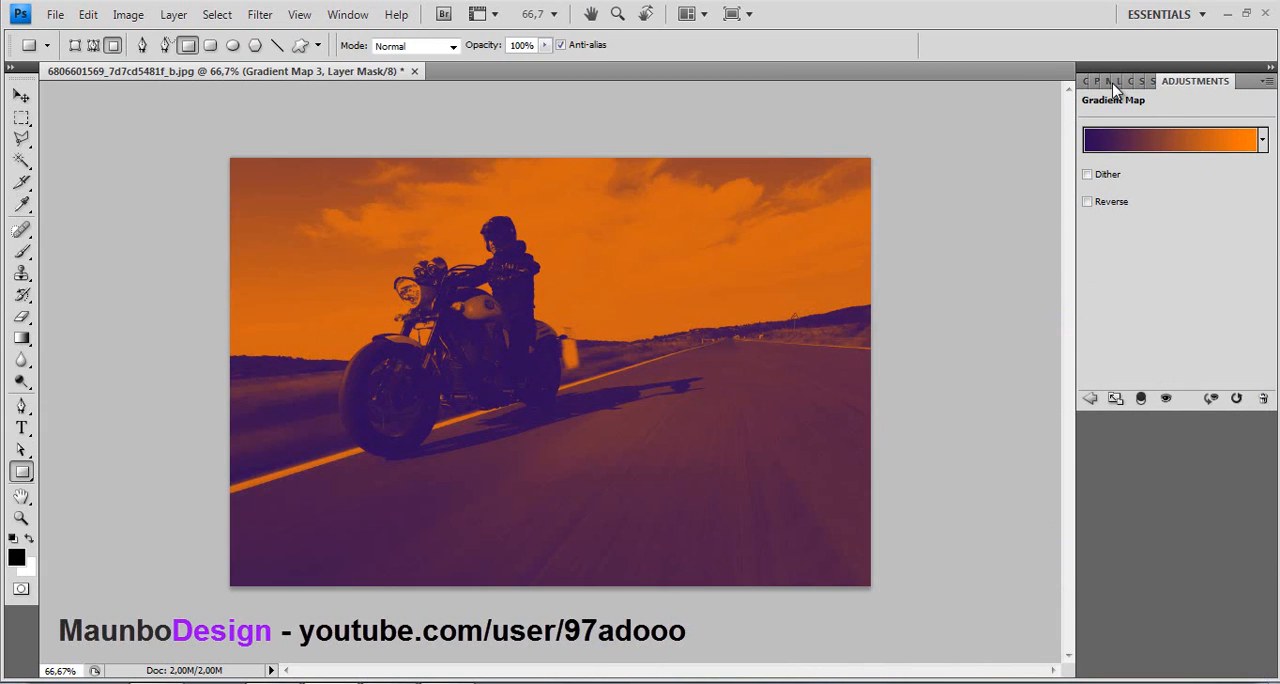
- Set the Gradient Map 3 layer's opacity to 32% in its blending options
click(1112, 81)
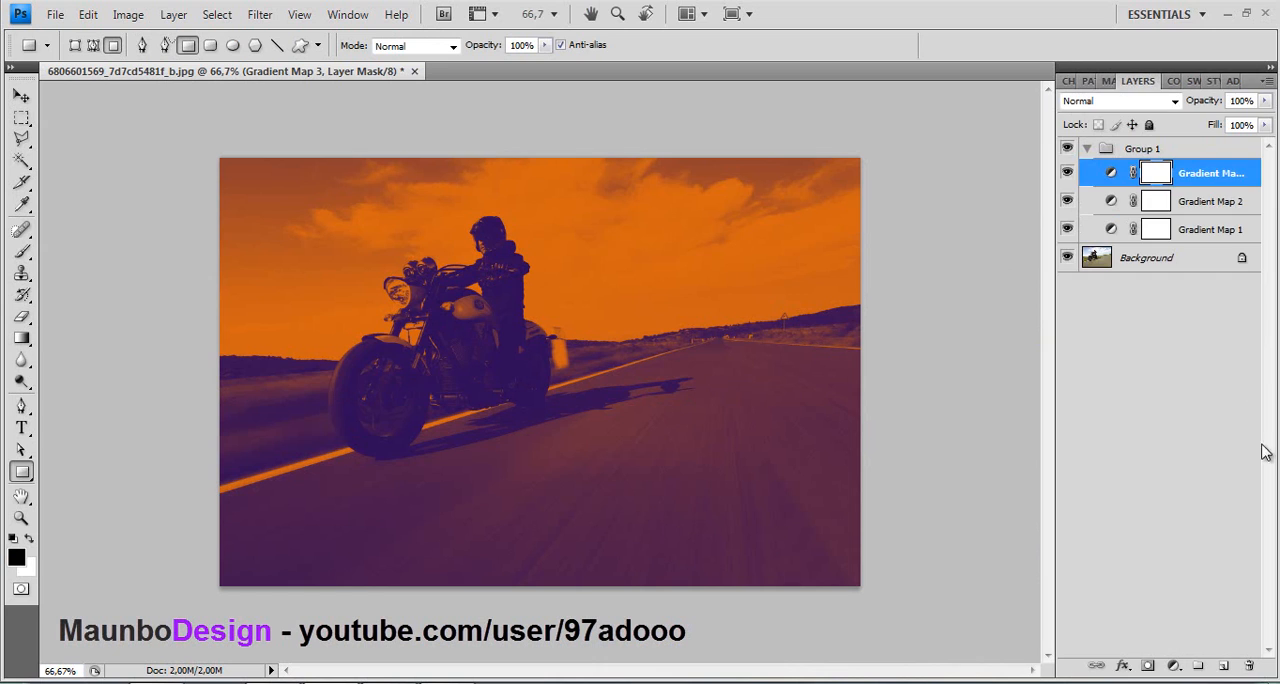
double_click(1248, 173)
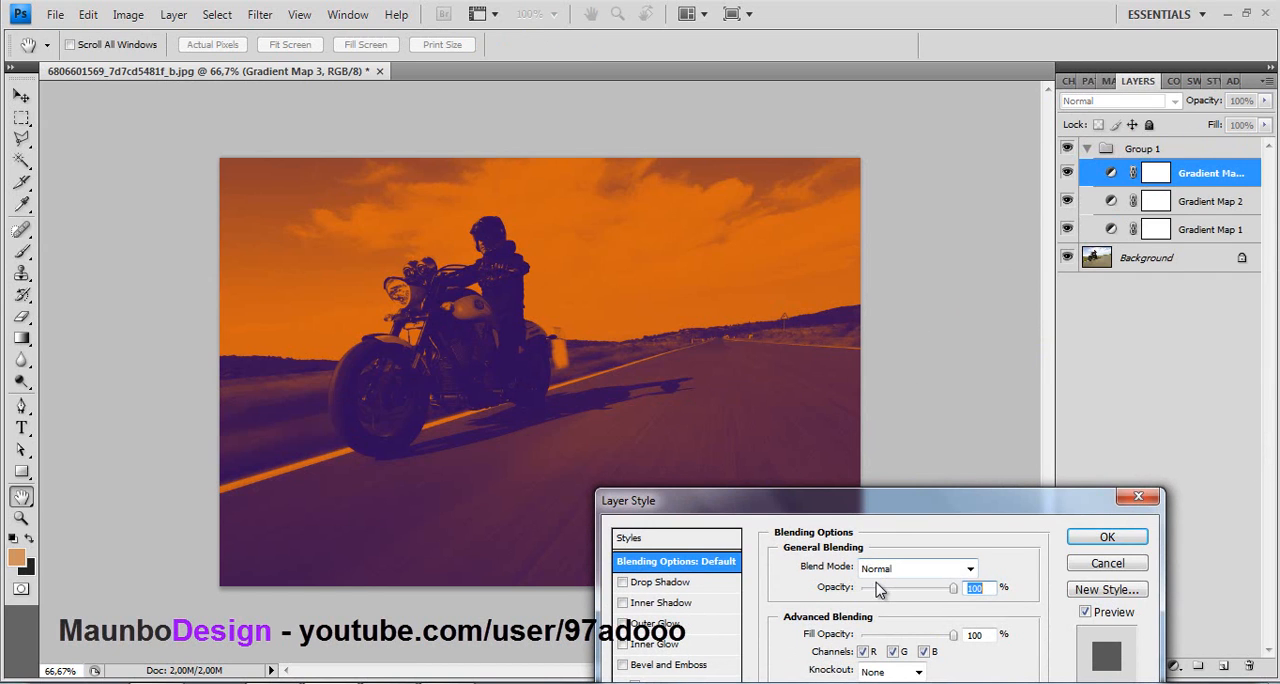
click(876, 588)
drag(884, 594, 893, 594)
click(1107, 537)
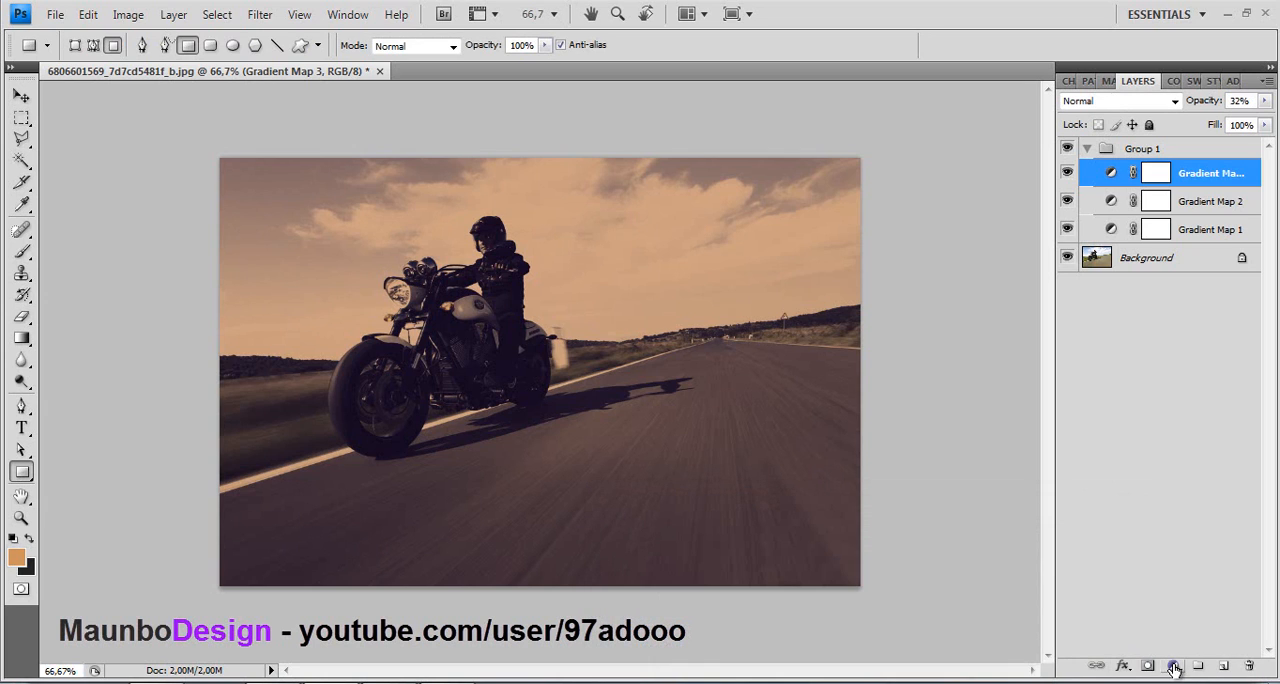
- Add a Curves adjustment layer with the RGB shadow point at input 49, output 0 and a midtone point at input 138, output 157
click(1174, 665)
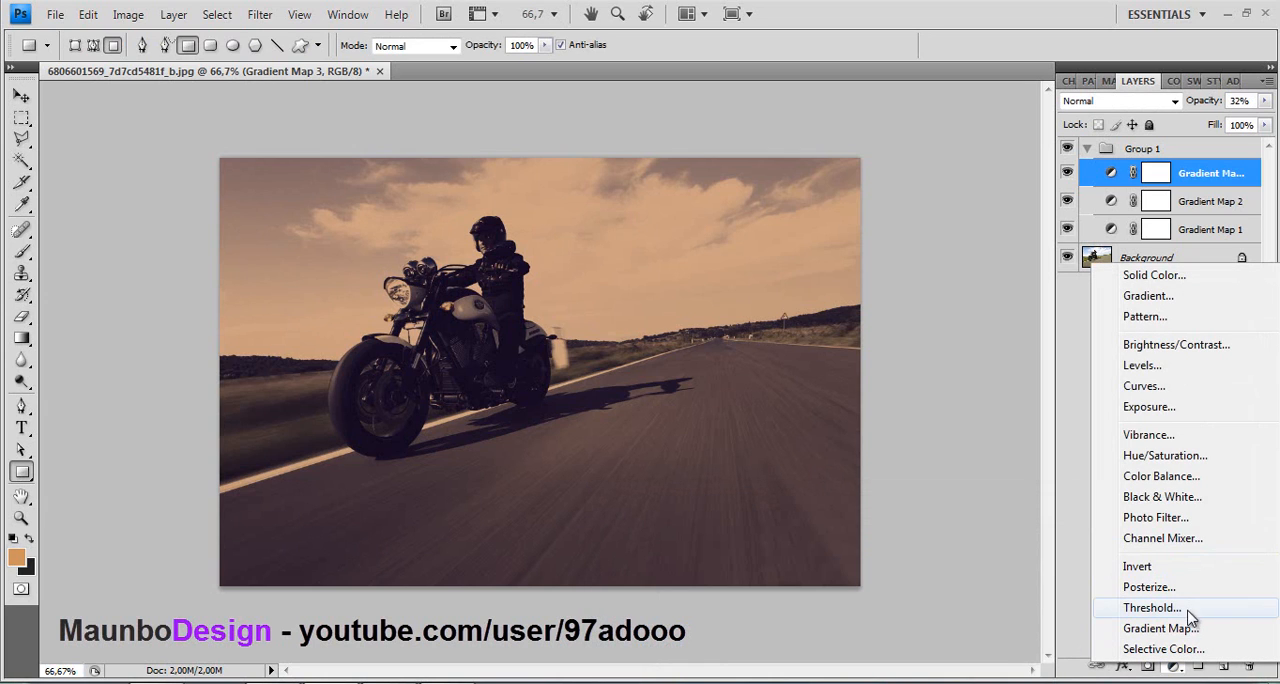
click(1146, 386)
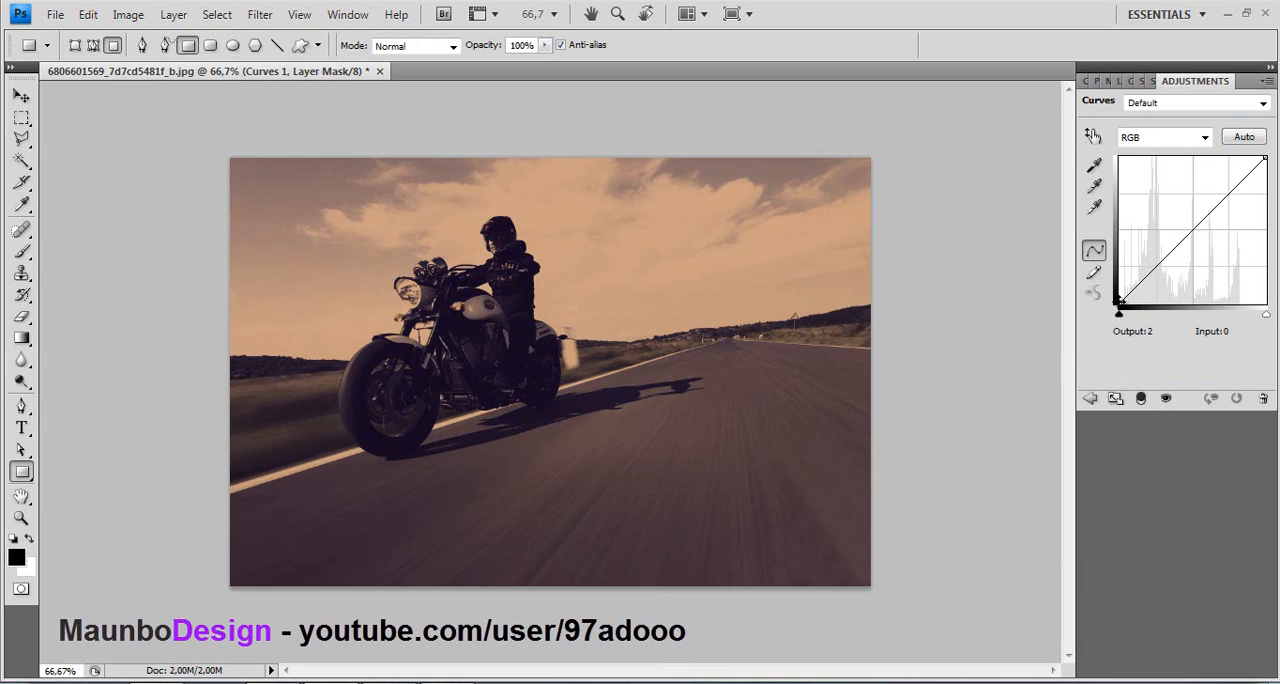
drag(1118, 300, 1148, 316)
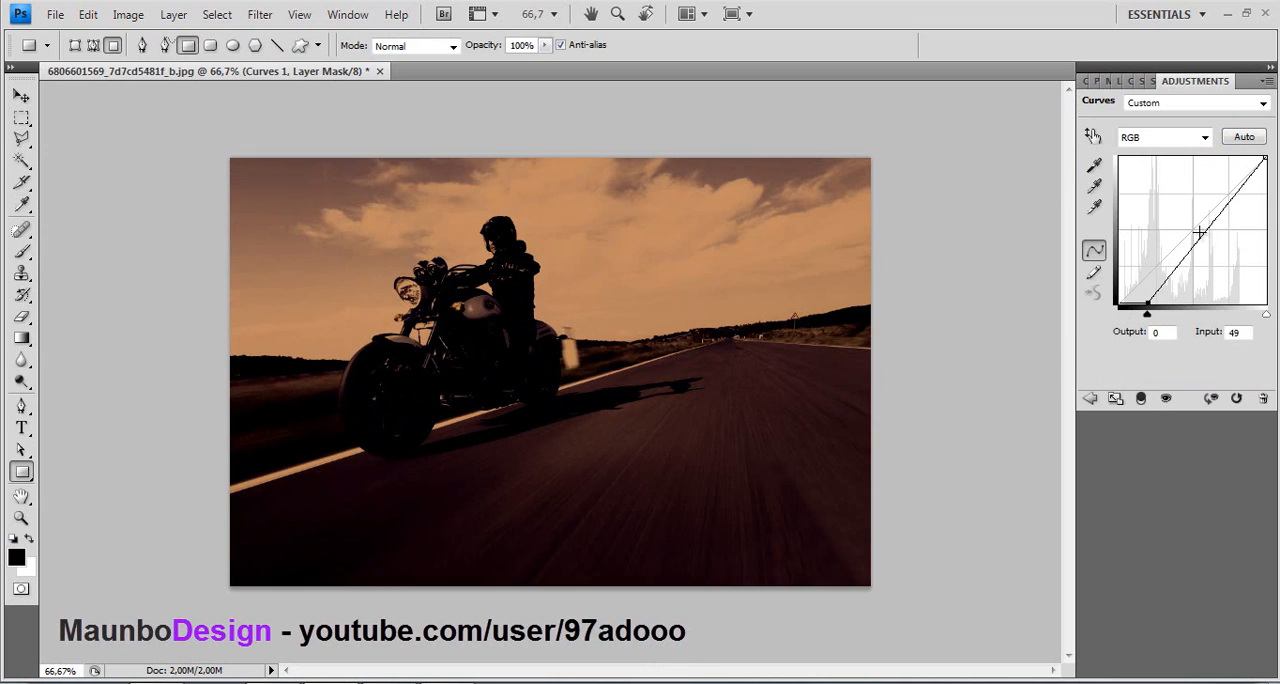
mouse_move(1199, 232)
mouse_down()
mouse_move(1188, 195)
mouse_move(1199, 214)
mouse_up()
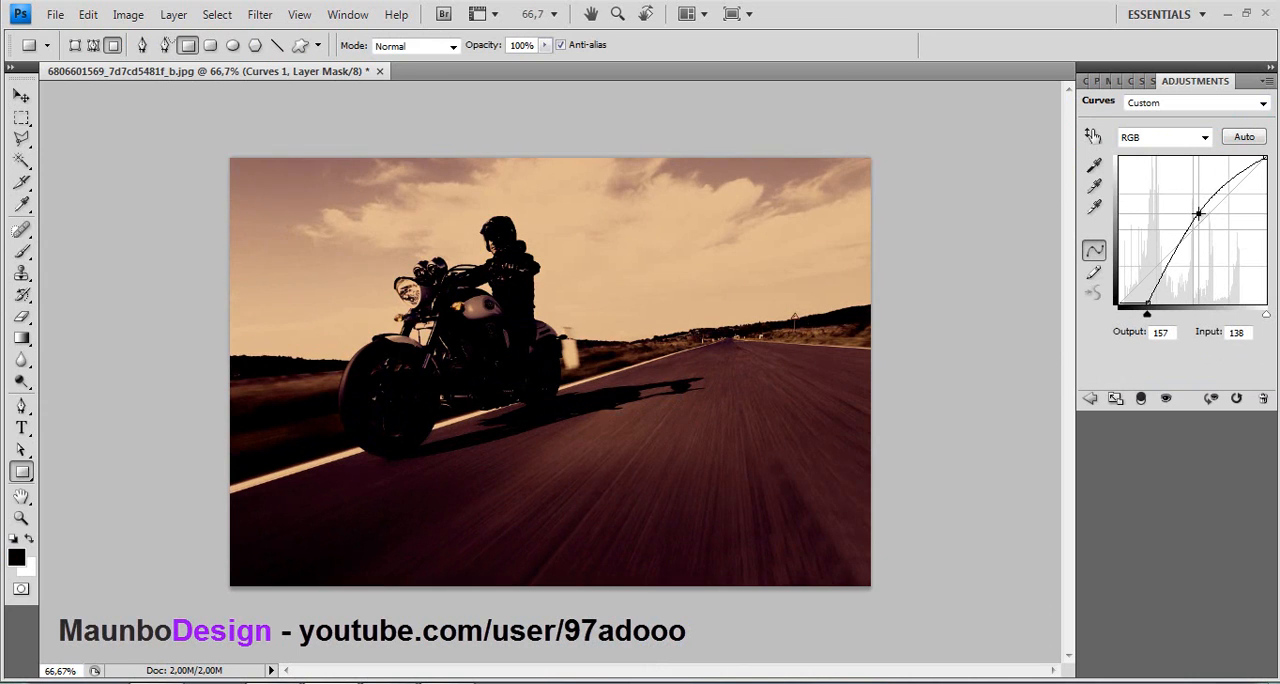
- Move the curve's shadow points to input 49, output 79 in the Red channel and input 41, output 59 in the Green channel
click(1160, 136)
click(1158, 160)
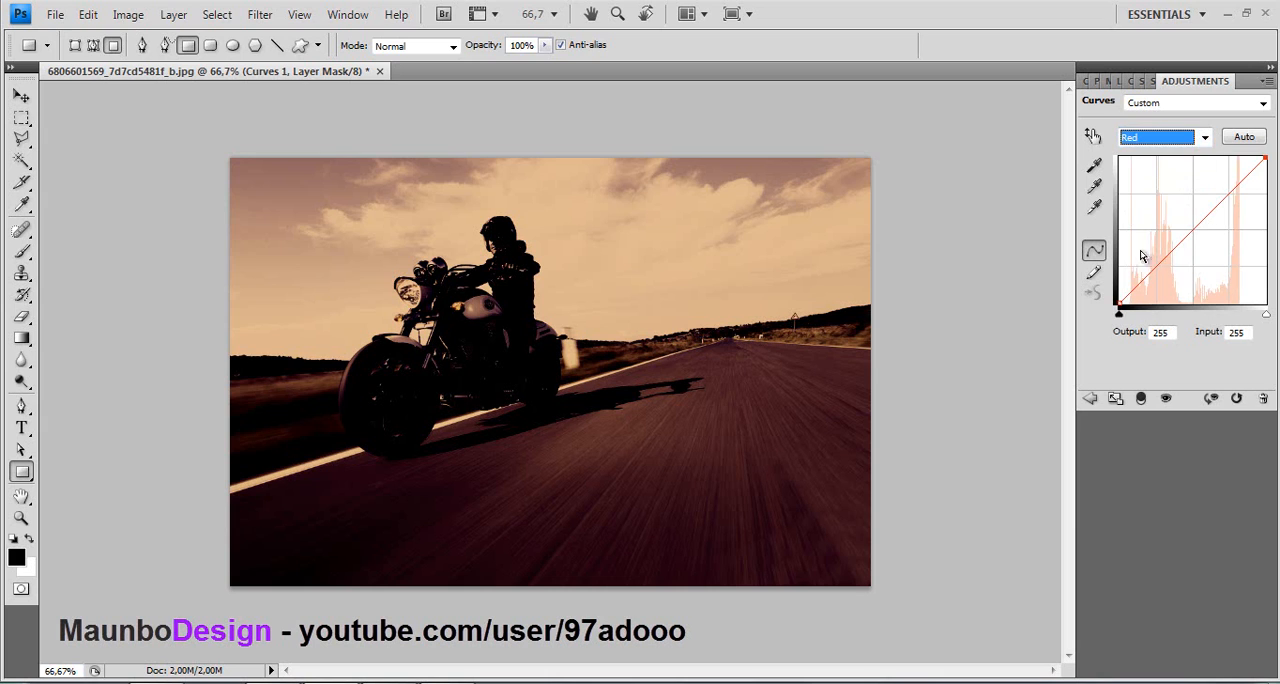
drag(1122, 300, 1147, 259)
click(1160, 137)
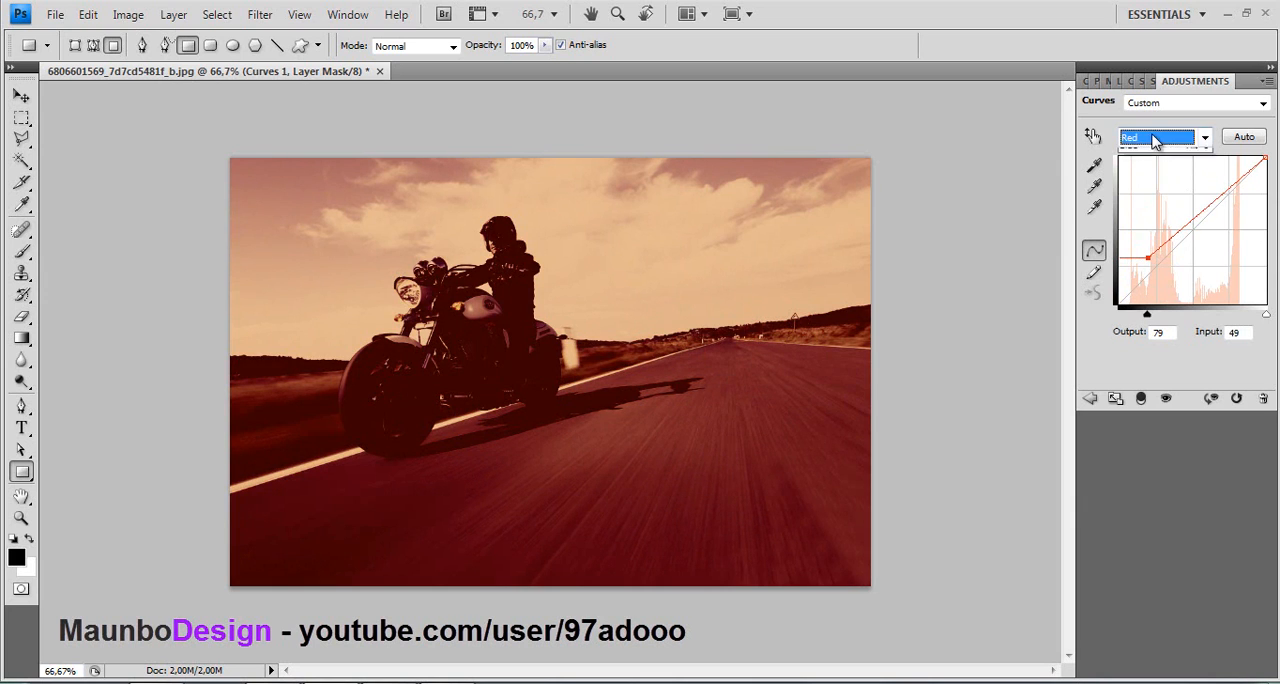
click(1148, 187)
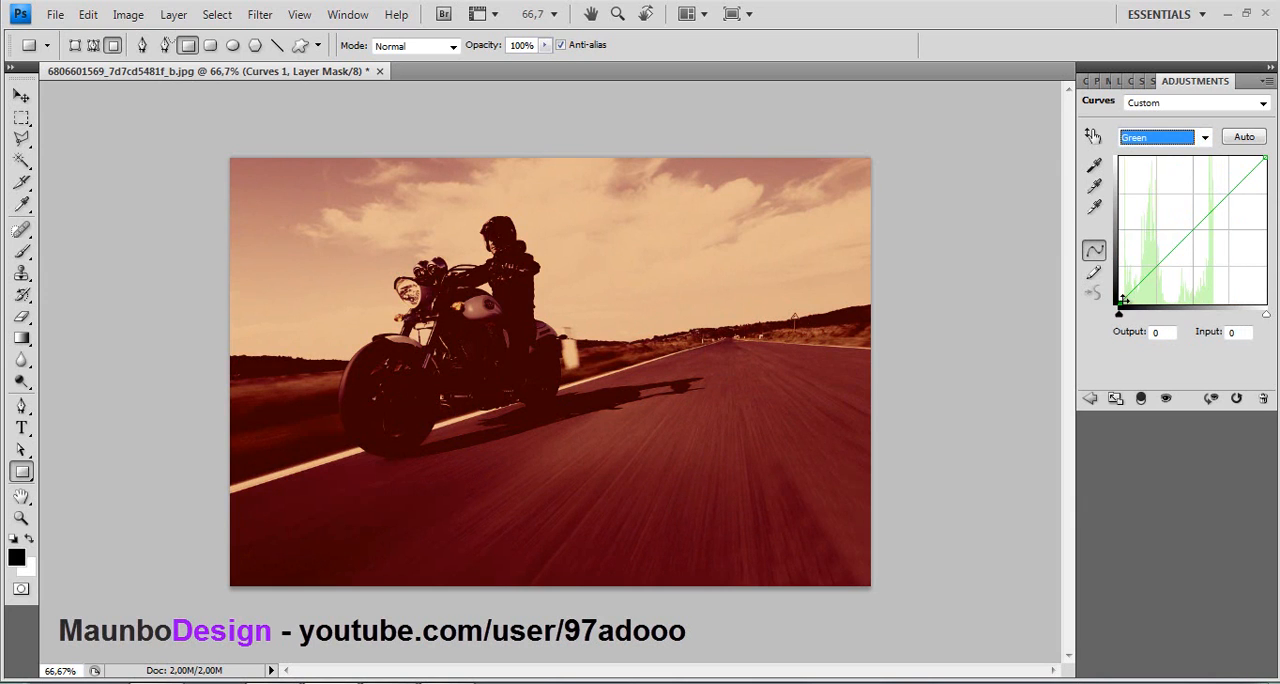
drag(1122, 300, 1143, 268)
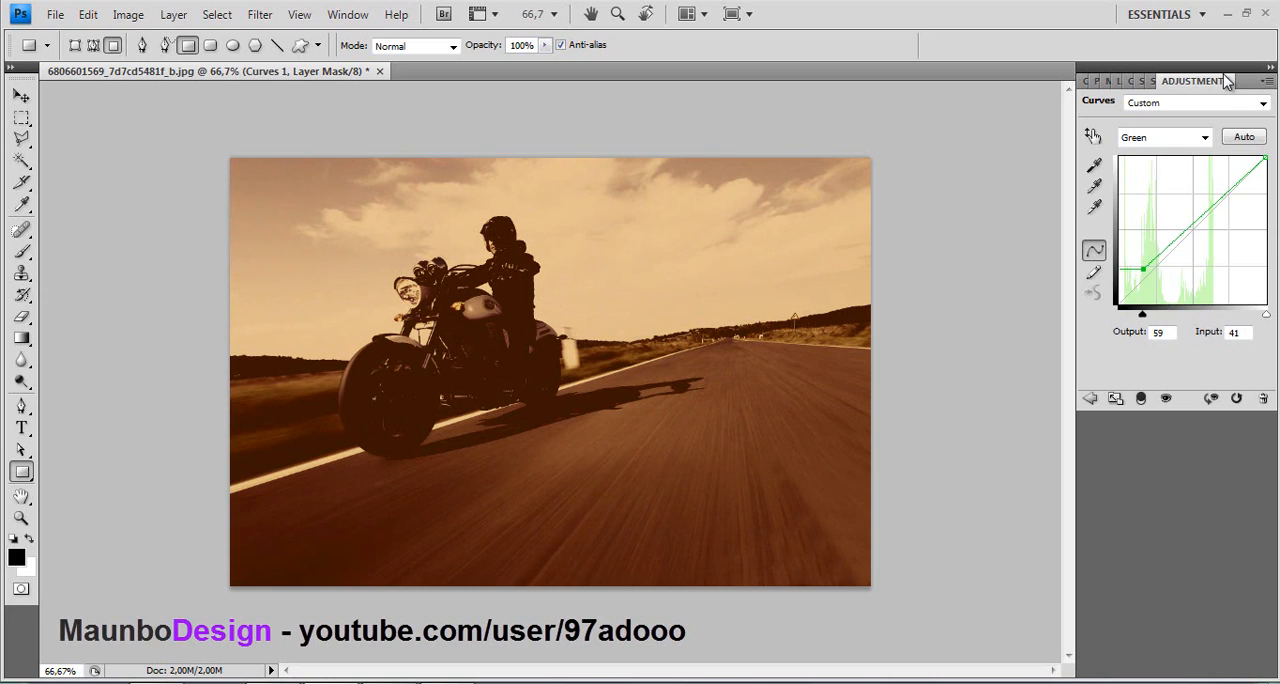
- Raise the shadow point of the curve's Blue channel to output 28 at input 0
click(1168, 138)
click(1140, 198)
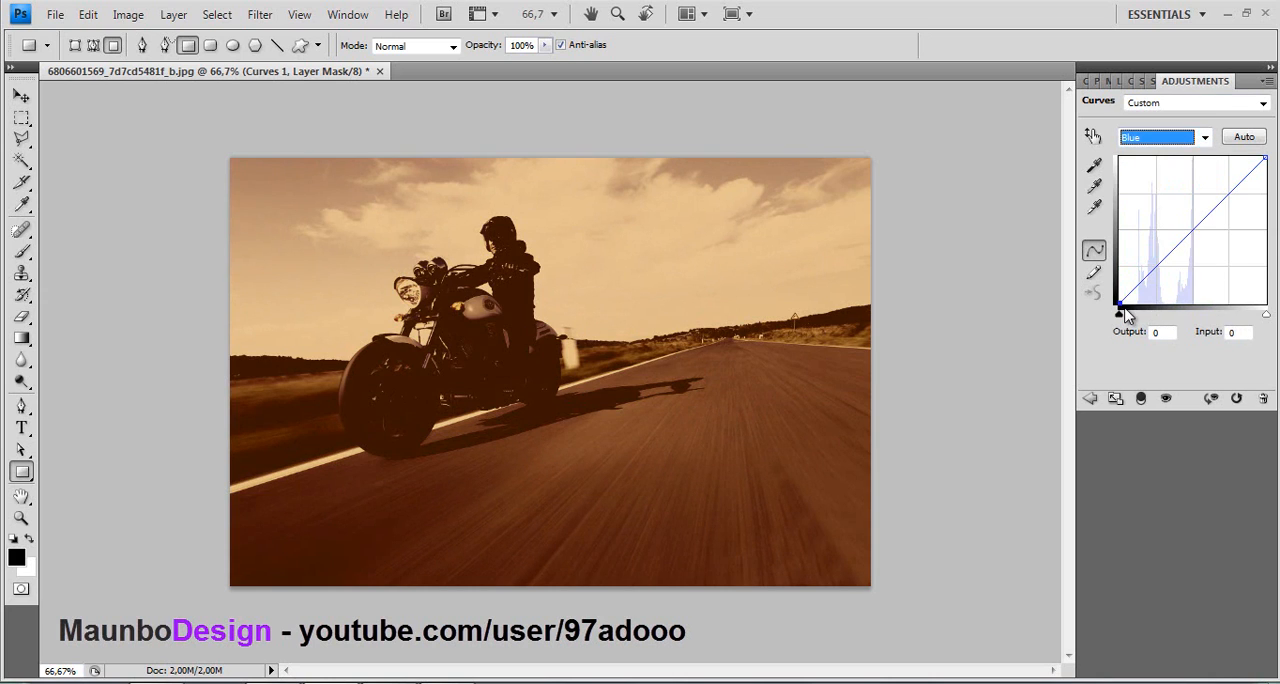
mouse_move(1117, 300)
mouse_down()
mouse_move(1118, 277)
mouse_move(1118, 288)
mouse_up()
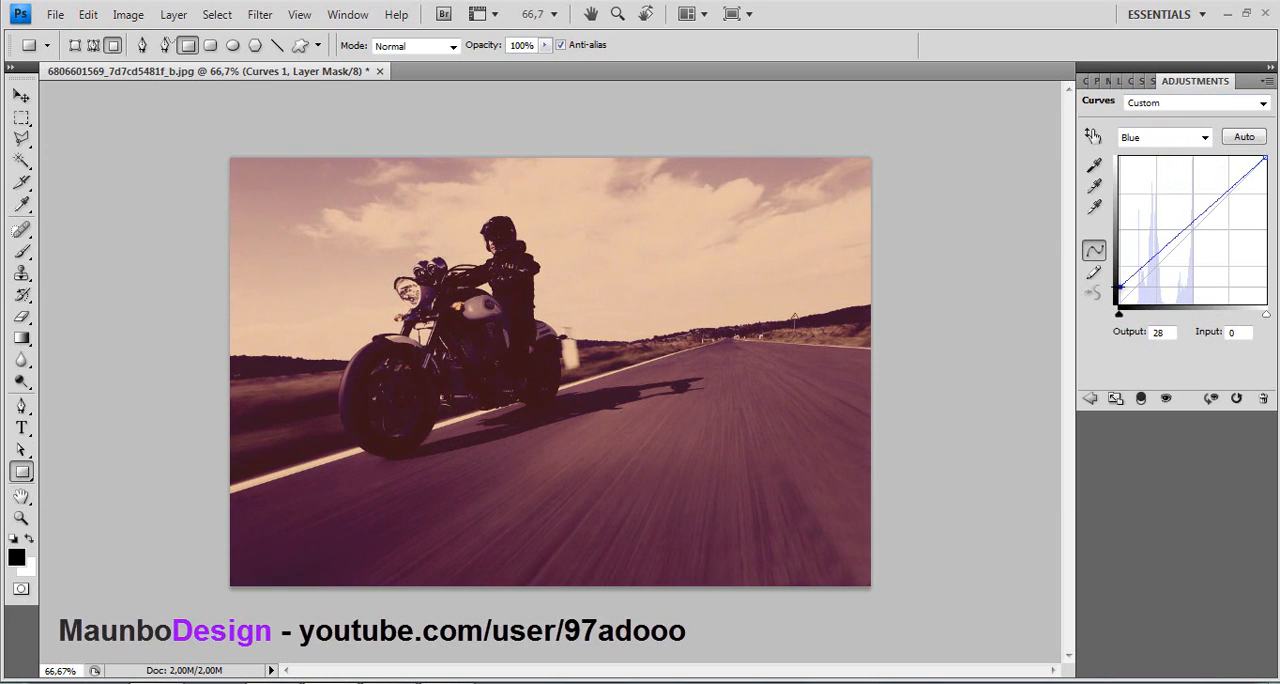
- Set the Curves 1 layer's opacity to 65% in its blending options
click(1123, 82)
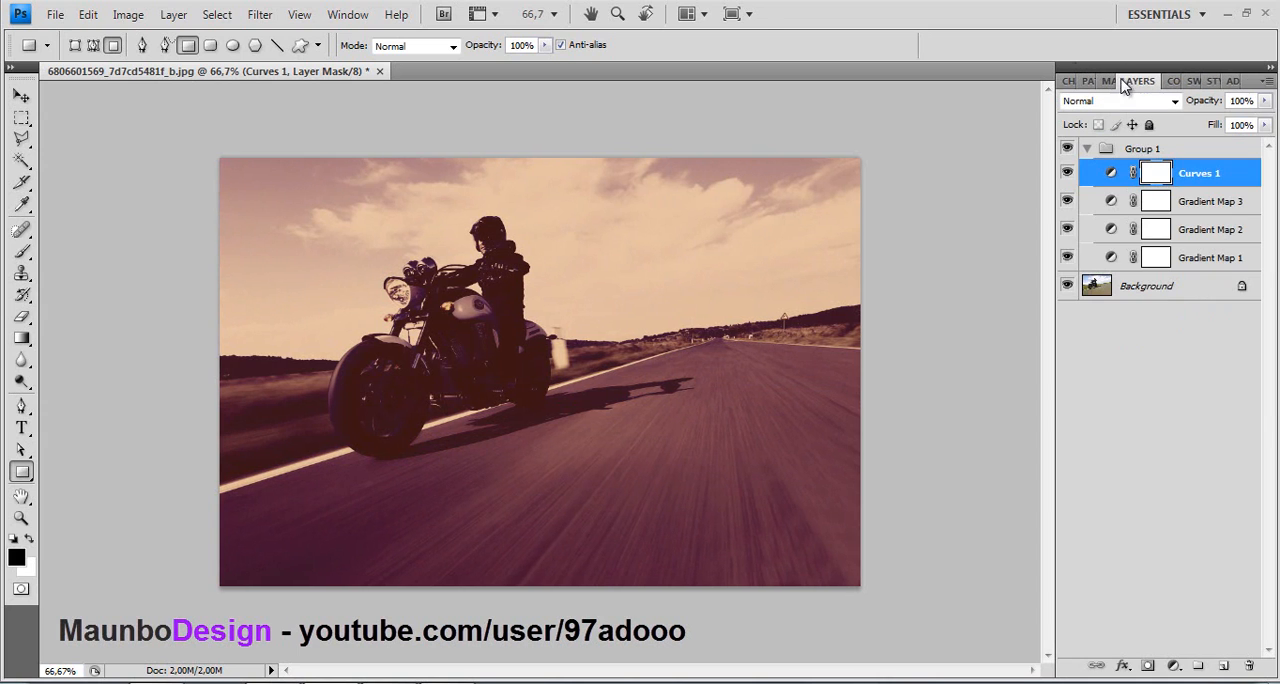
double_click(1232, 184)
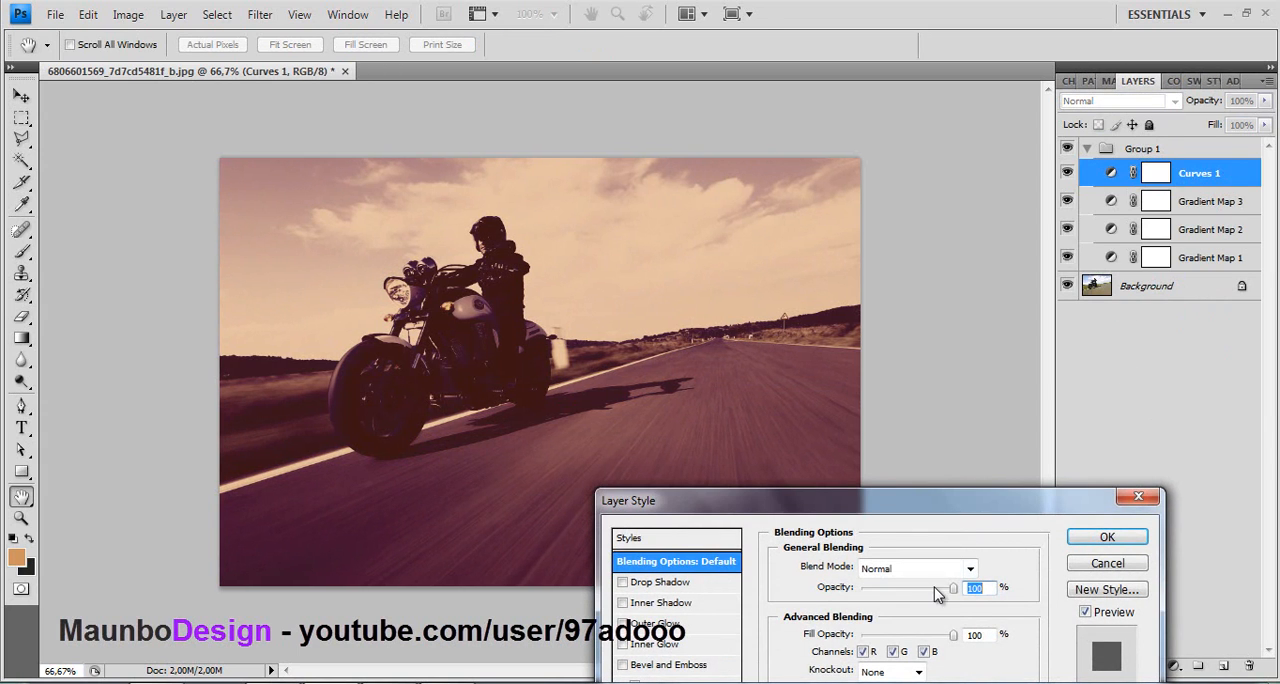
mouse_move(937, 594)
mouse_down()
mouse_move(896, 598)
mouse_move(928, 597)
mouse_up()
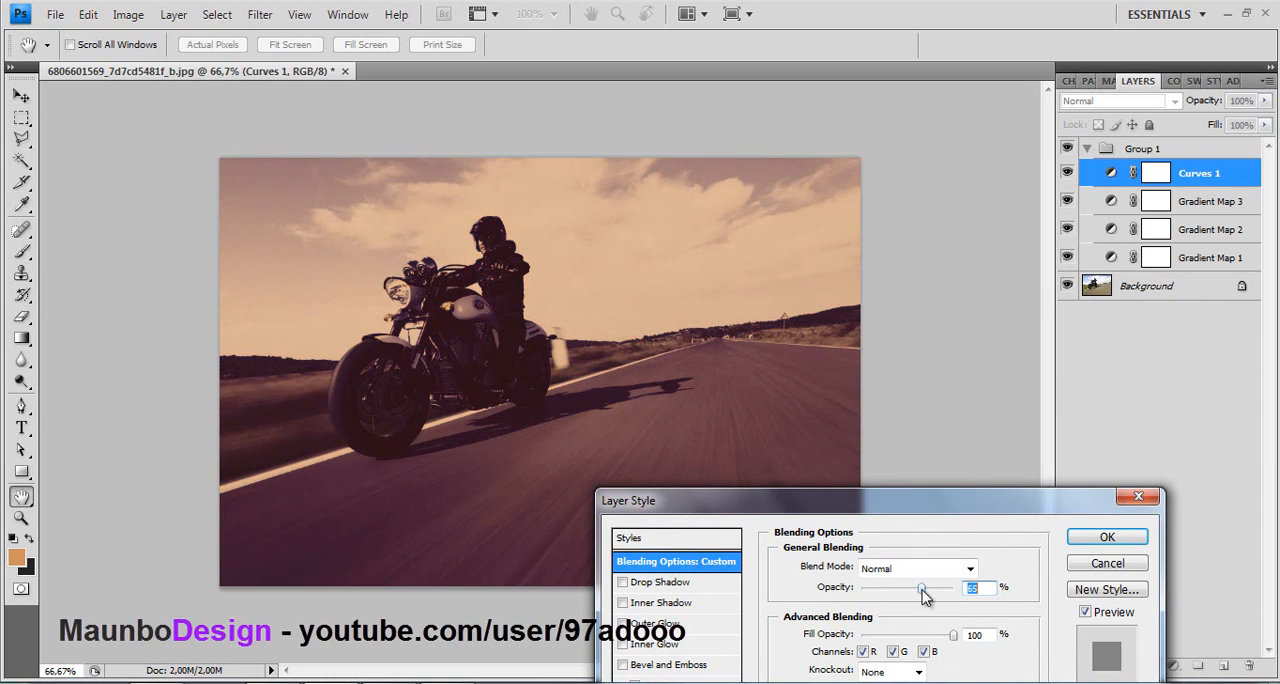
click(1107, 537)
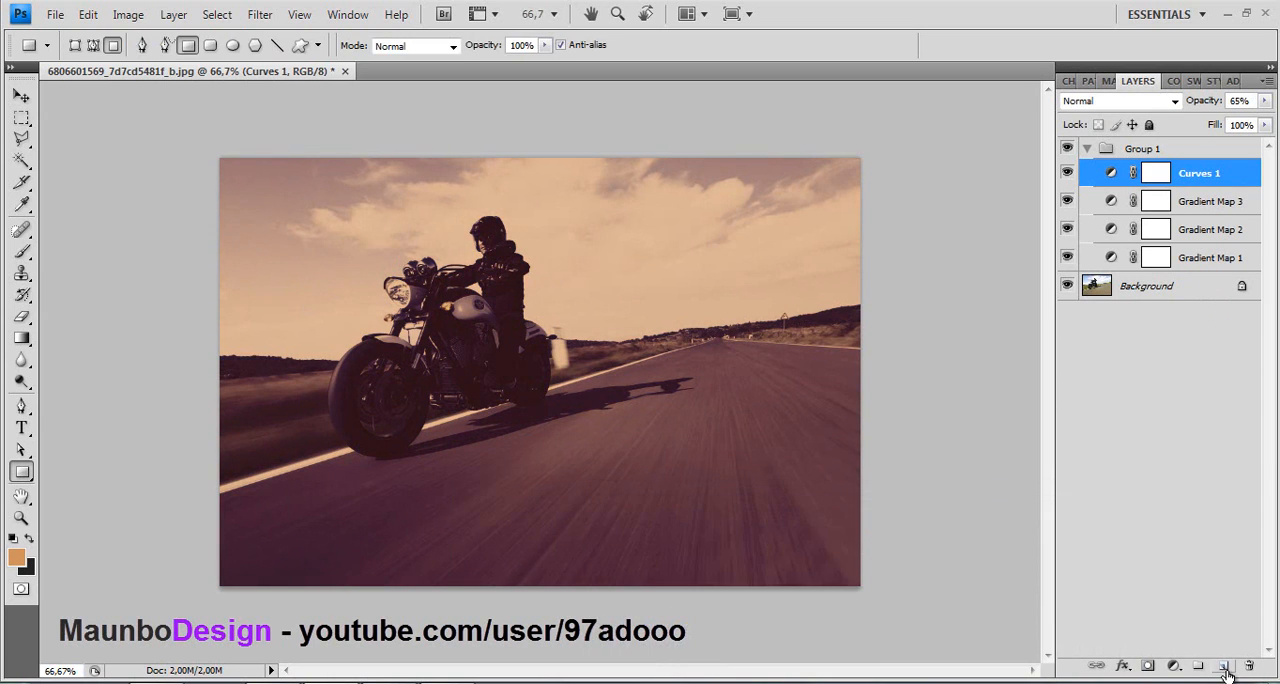
- Add a new empty layer above Curves 1 and set the foreground color to bright purple (c000ff)
click(1224, 666)
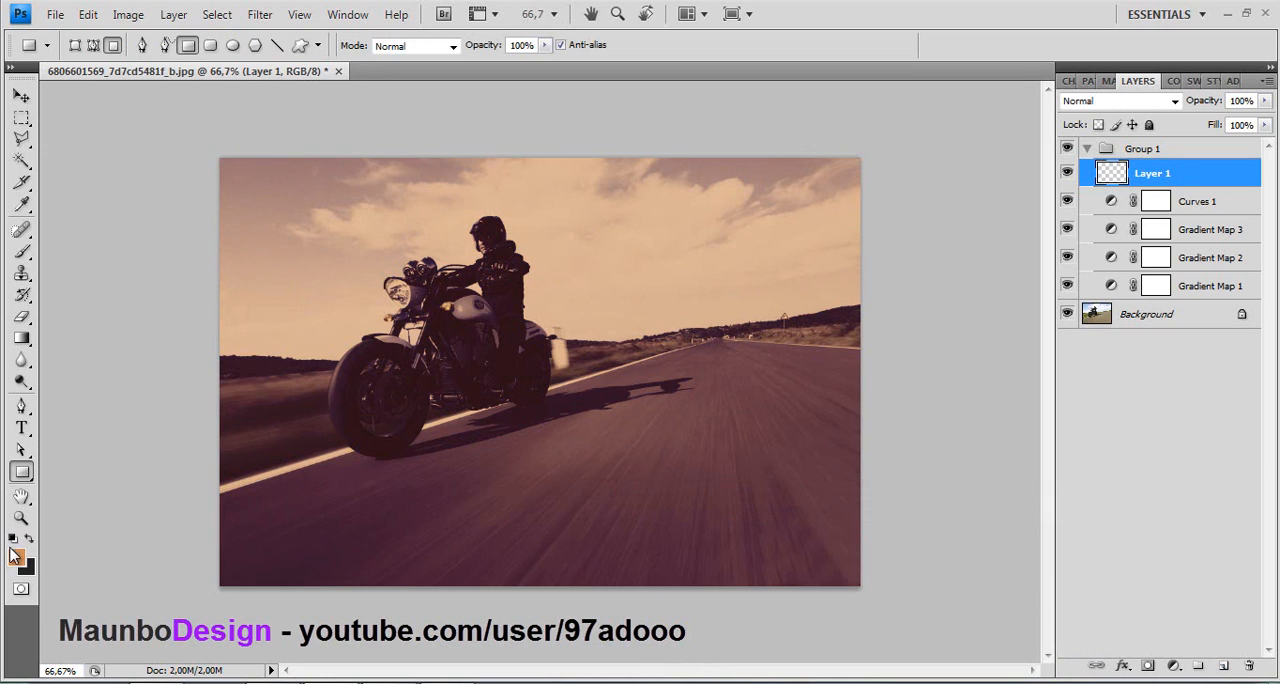
click(15, 556)
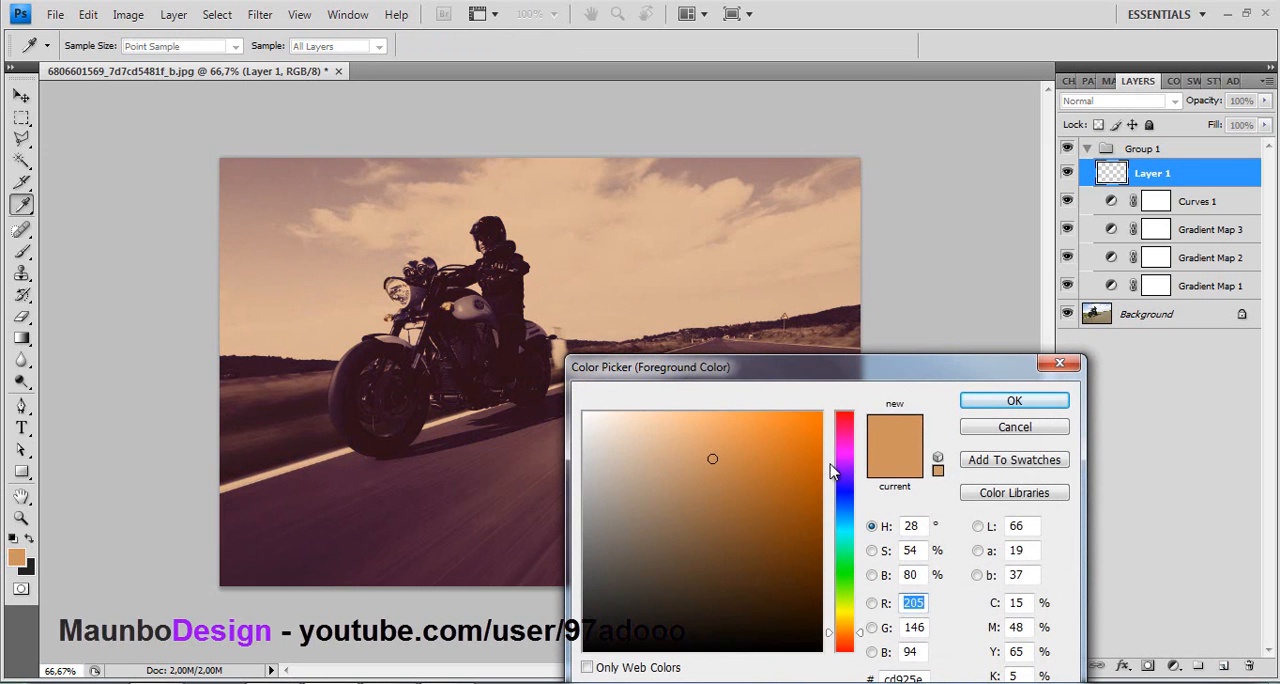
click(838, 461)
drag(780, 447, 908, 349)
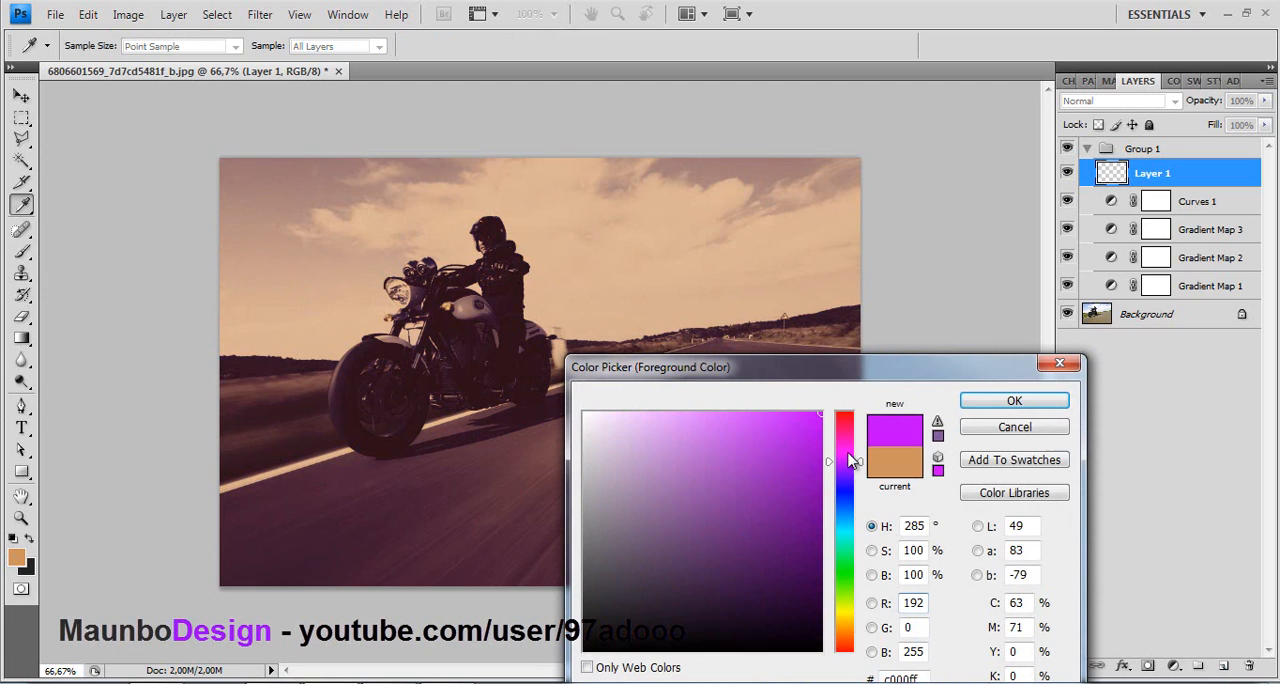
click(1014, 400)
- Switch to the Brush tool and set its diameter to 380 px
key(u)
click(22, 253)
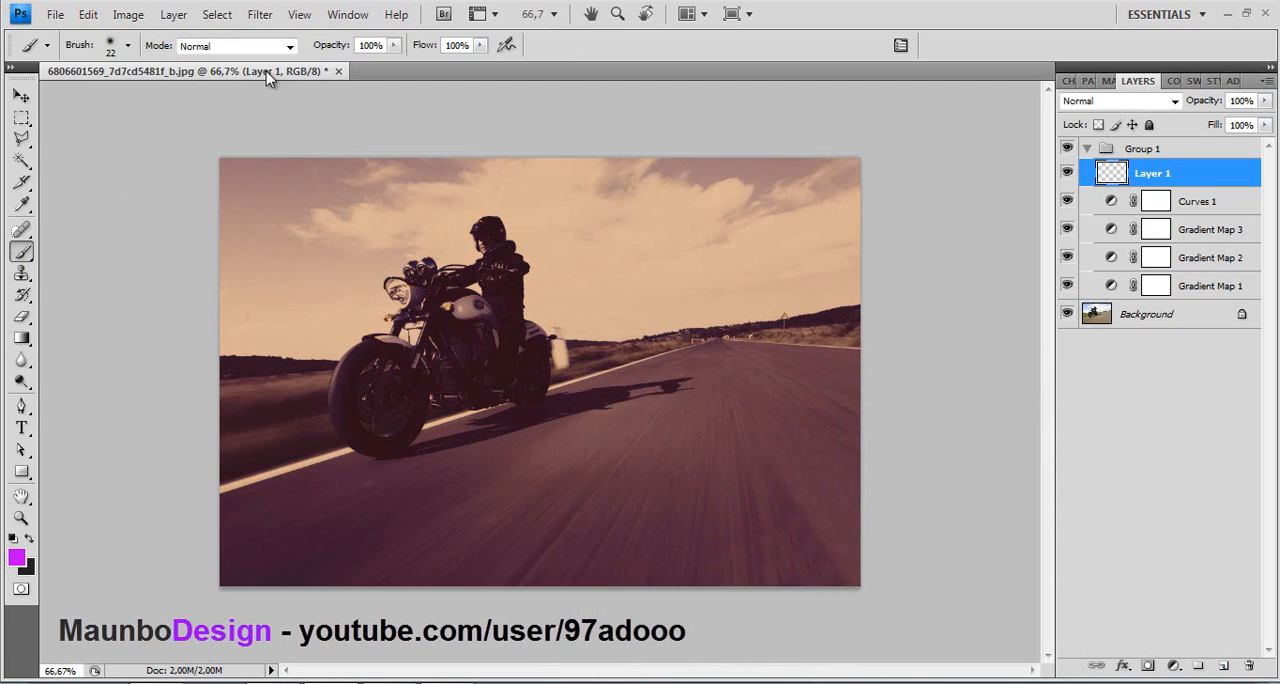
click(127, 46)
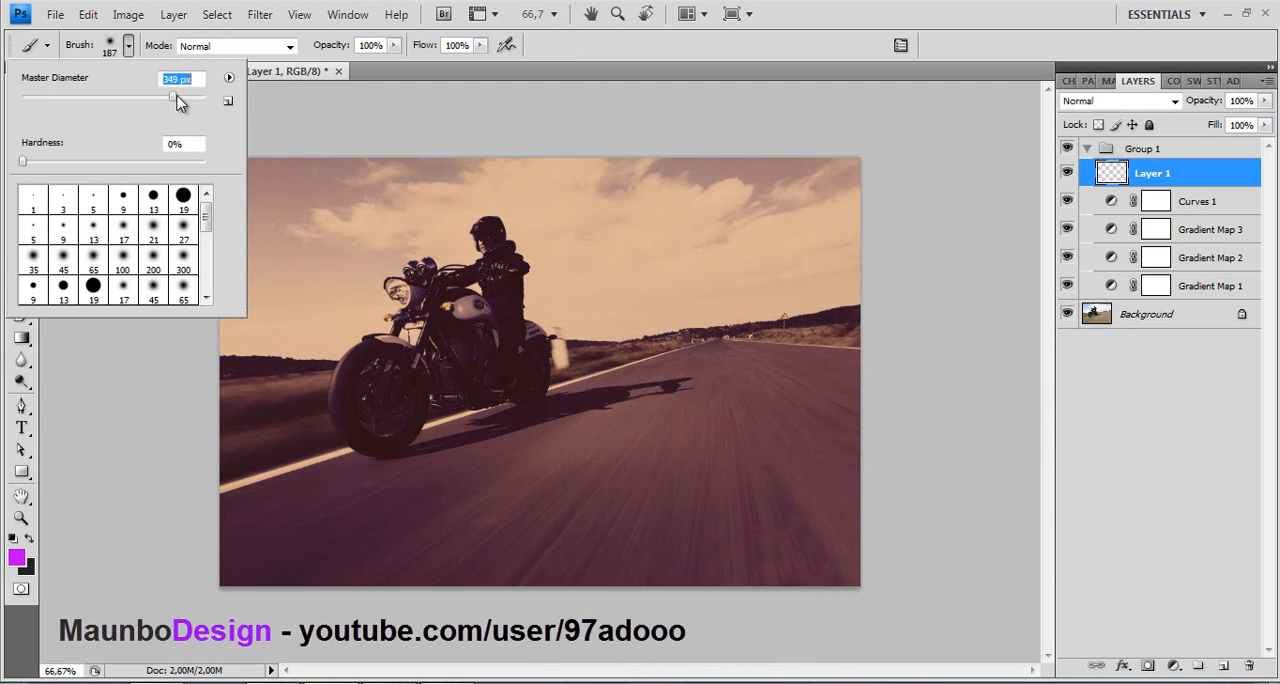
drag(180, 104, 183, 101)
- Set the foreground color to pure red (ff0000) and paint the left and lower-left area of the photo on Layer 1
click(17, 560)
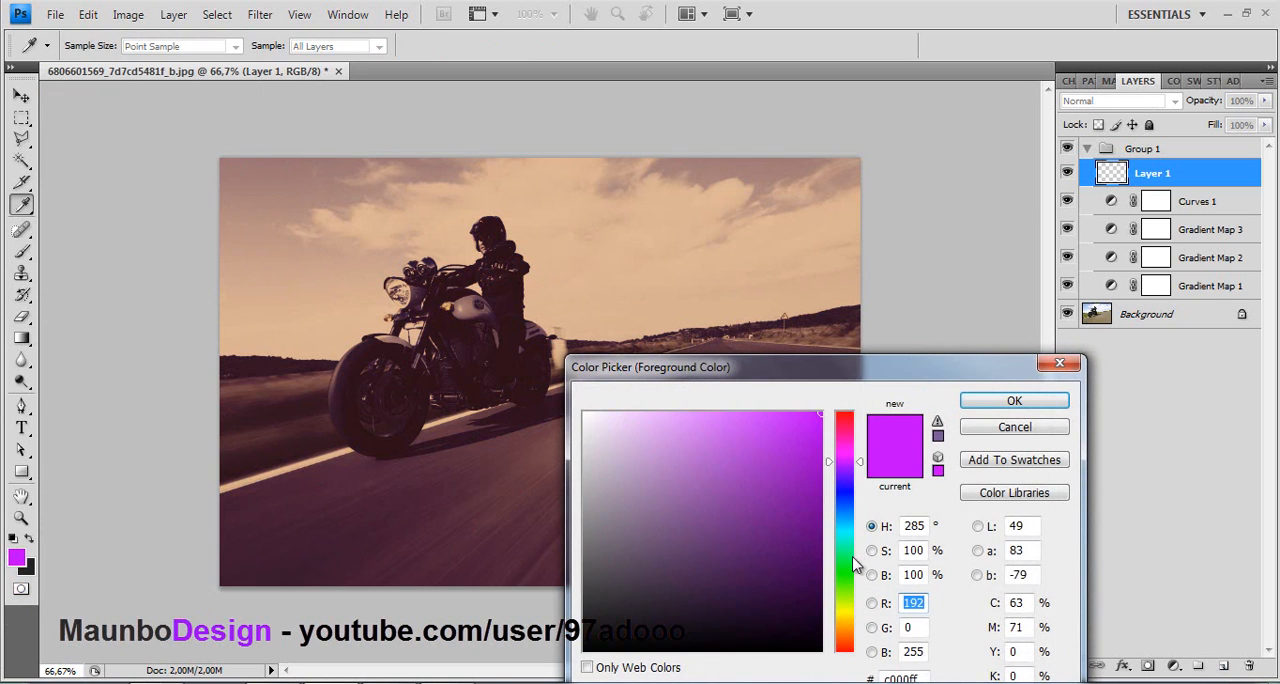
drag(853, 565, 838, 418)
click(1014, 401)
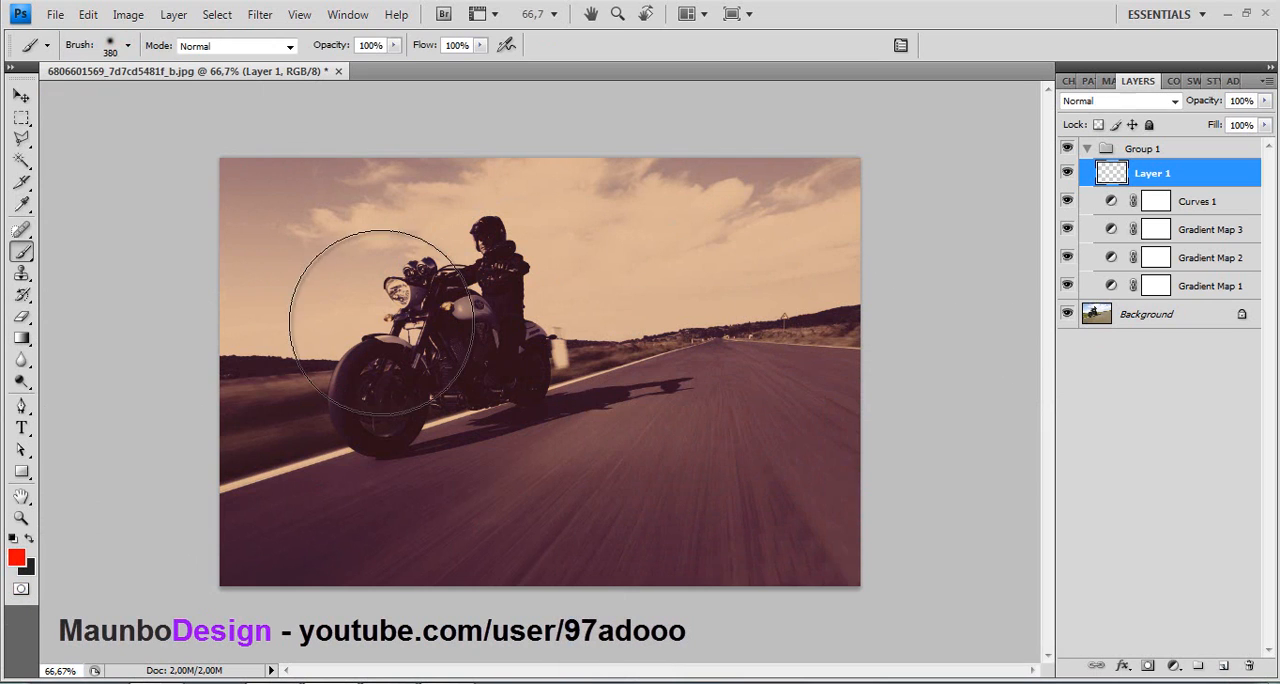
mouse_move(200, 150)
mouse_down()
mouse_move(157, 414)
mouse_move(160, 590)
mouse_up()
mouse_move(379, 647)
mouse_down()
mouse_move(683, 640)
mouse_move(383, 394)
mouse_move(385, 471)
mouse_move(337, 303)
mouse_up()
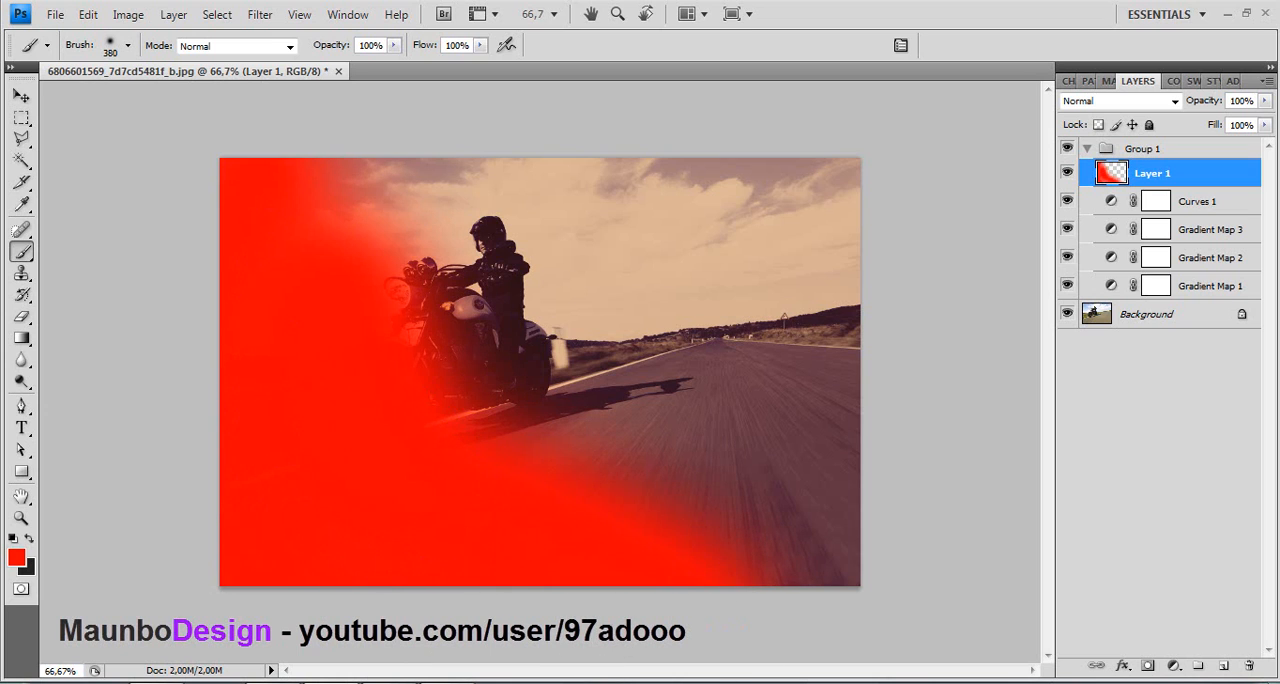
- Change the foreground color to medium green and paint the right and upper-right area of the photo on Layer 1
click(27, 563)
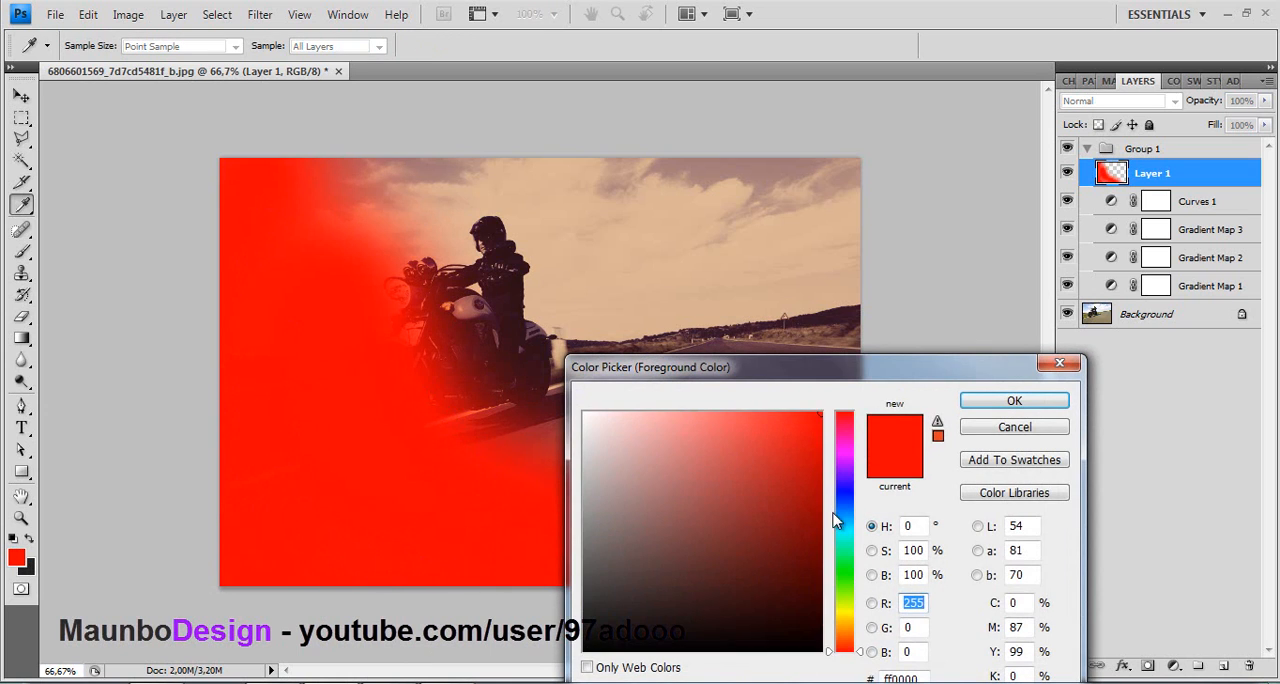
drag(846, 612, 850, 575)
drag(755, 419, 737, 460)
click(1000, 400)
key(b)
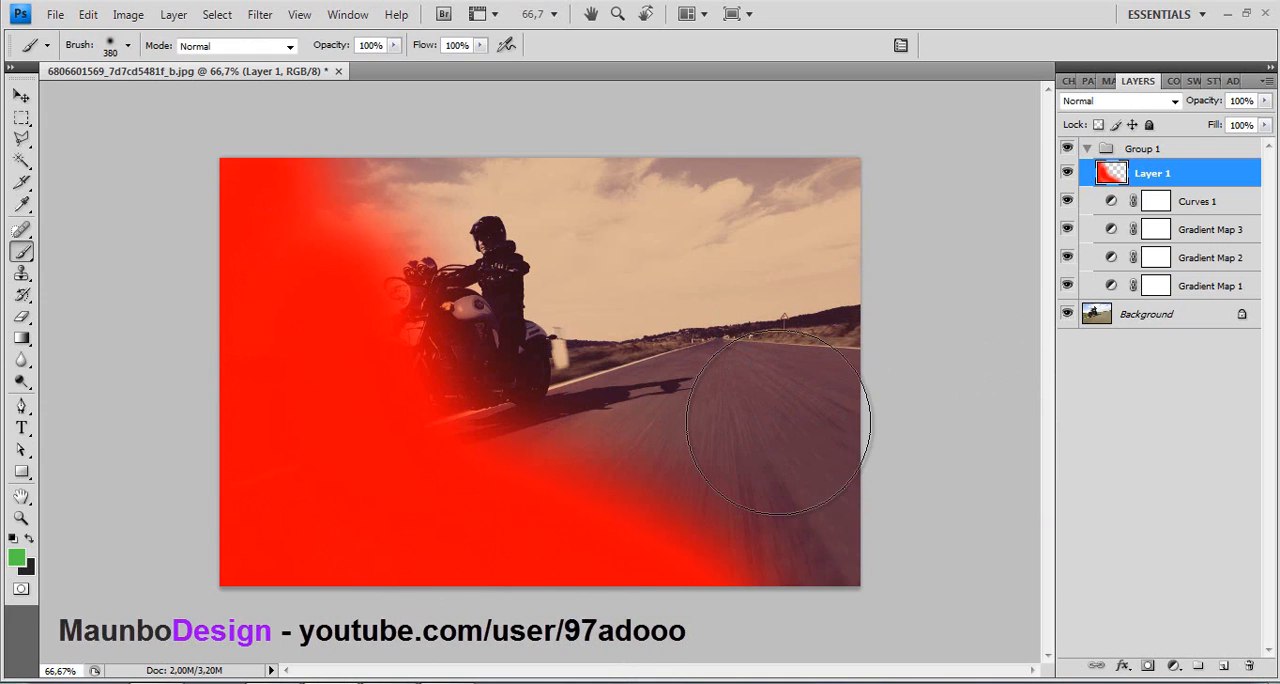
click(821, 505)
mouse_move(833, 450)
mouse_down()
mouse_move(821, 148)
mouse_move(799, 261)
mouse_move(737, 434)
mouse_move(488, 220)
mouse_move(530, 171)
mouse_move(738, 207)
mouse_move(480, 143)
mouse_up()
- Set the foreground color to purple (8d49cc) and paint a diagonal band along the boundary between the red and green areas
click(17, 556)
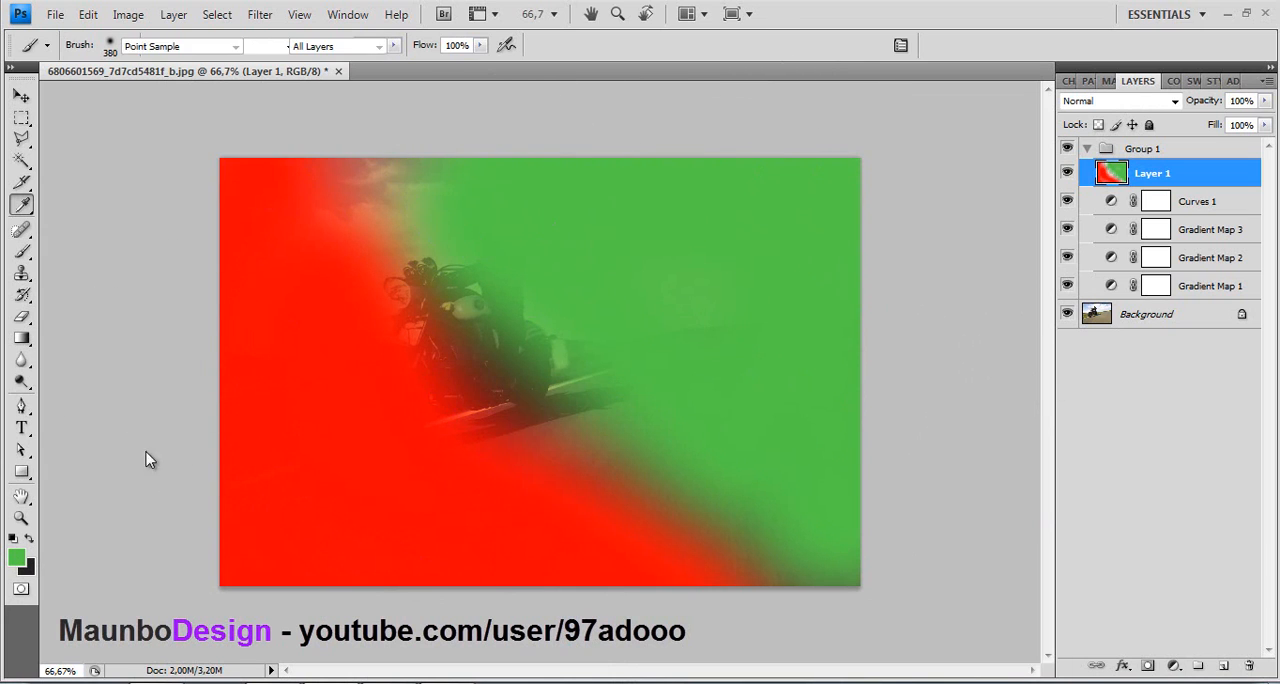
drag(838, 451, 848, 470)
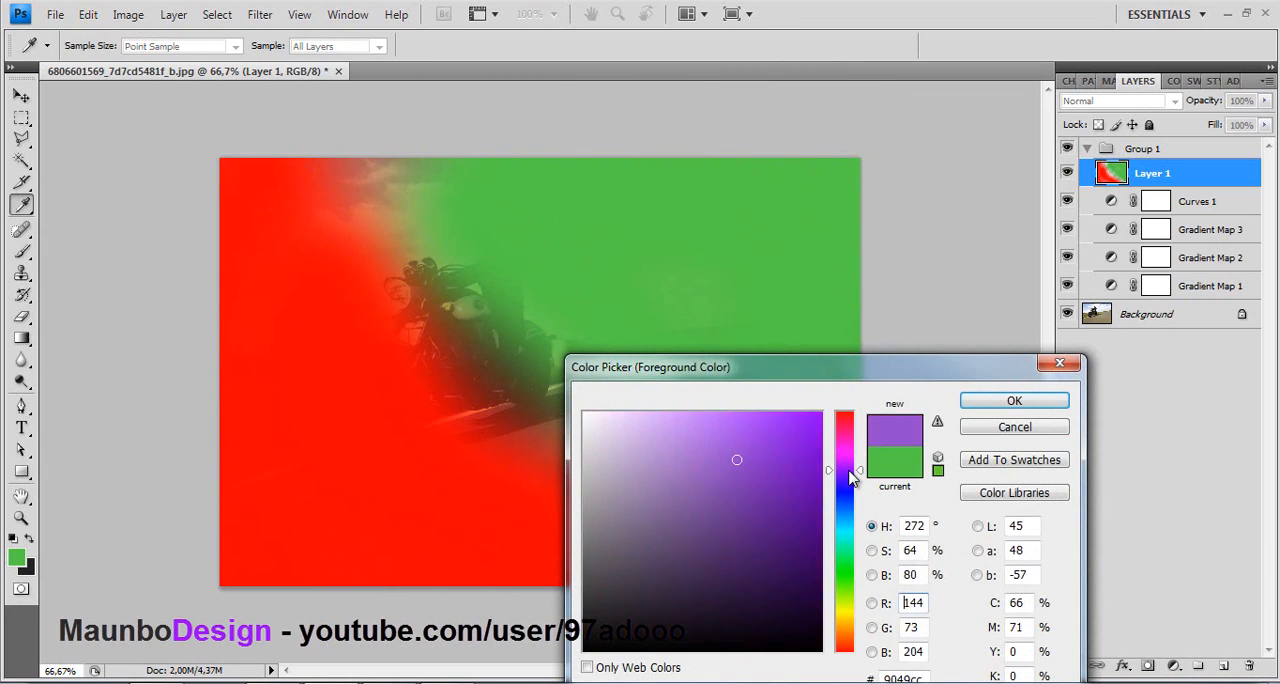
click(1014, 401)
key(b)
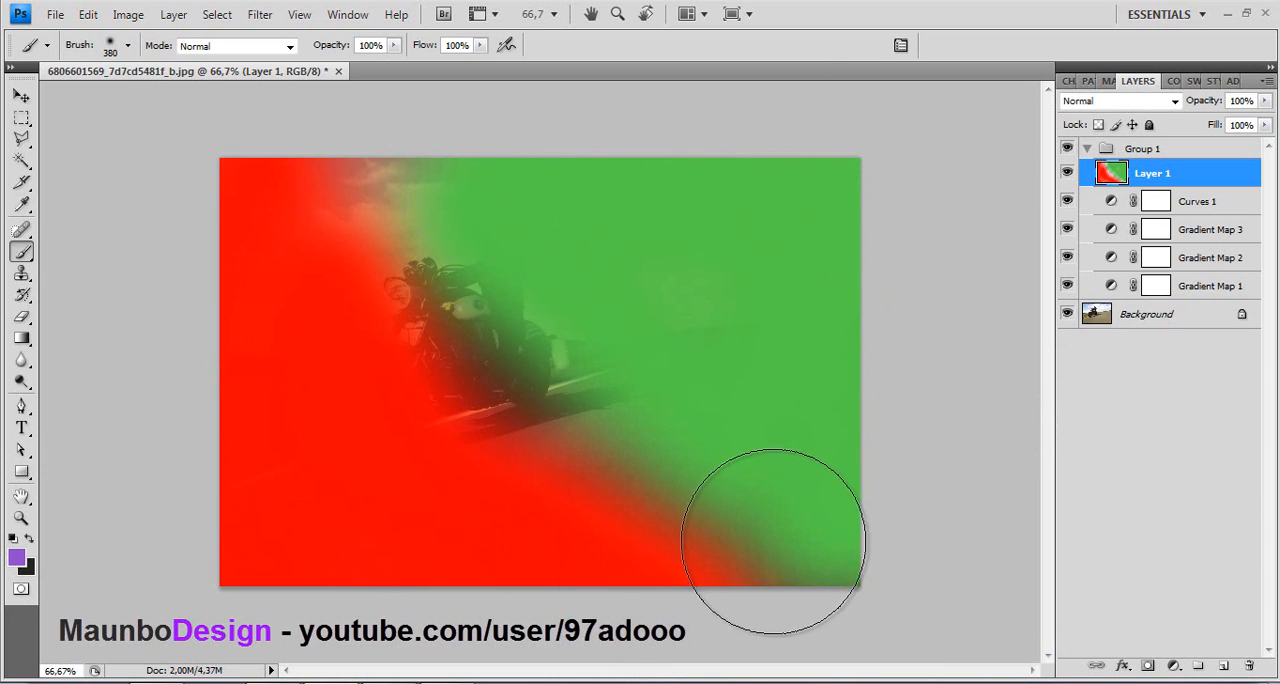
mouse_move(763, 529)
mouse_down()
mouse_move(573, 441)
mouse_move(335, 198)
mouse_move(364, 186)
mouse_move(377, 149)
mouse_move(341, 152)
mouse_move(300, 129)
mouse_up()
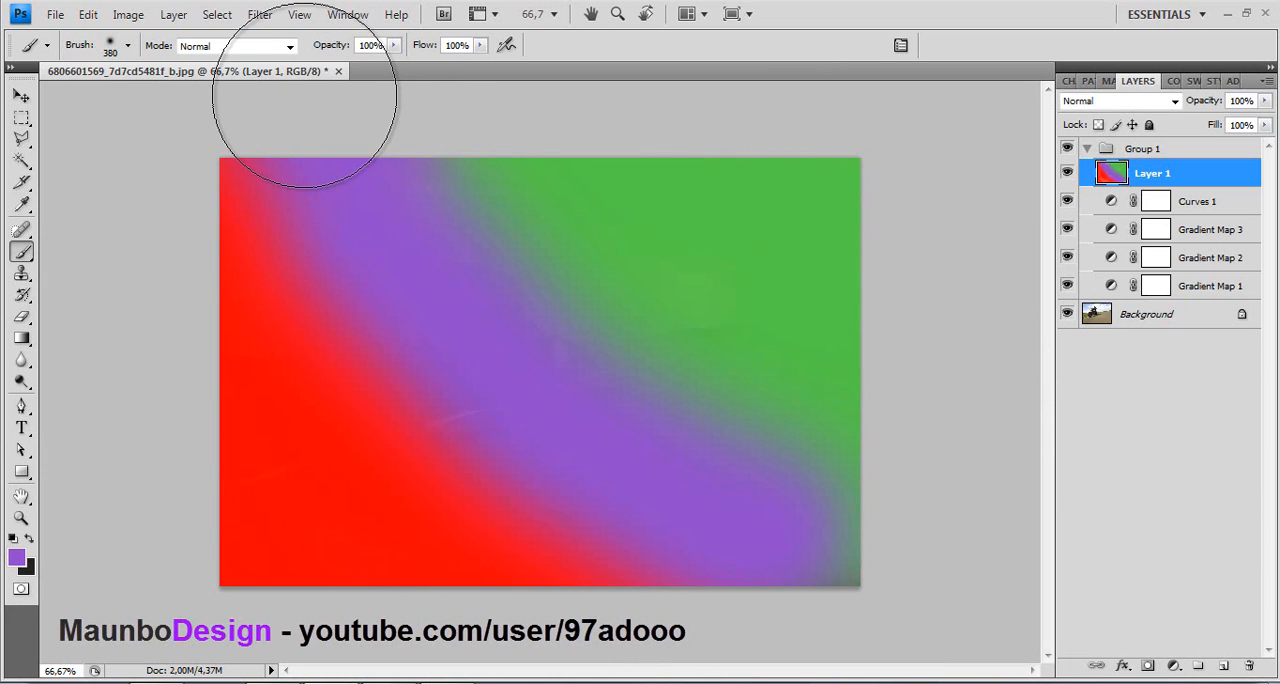
- Sample the painted red as foreground color and brush it over the red-purple transition at 20% brush opacity
click(393, 47)
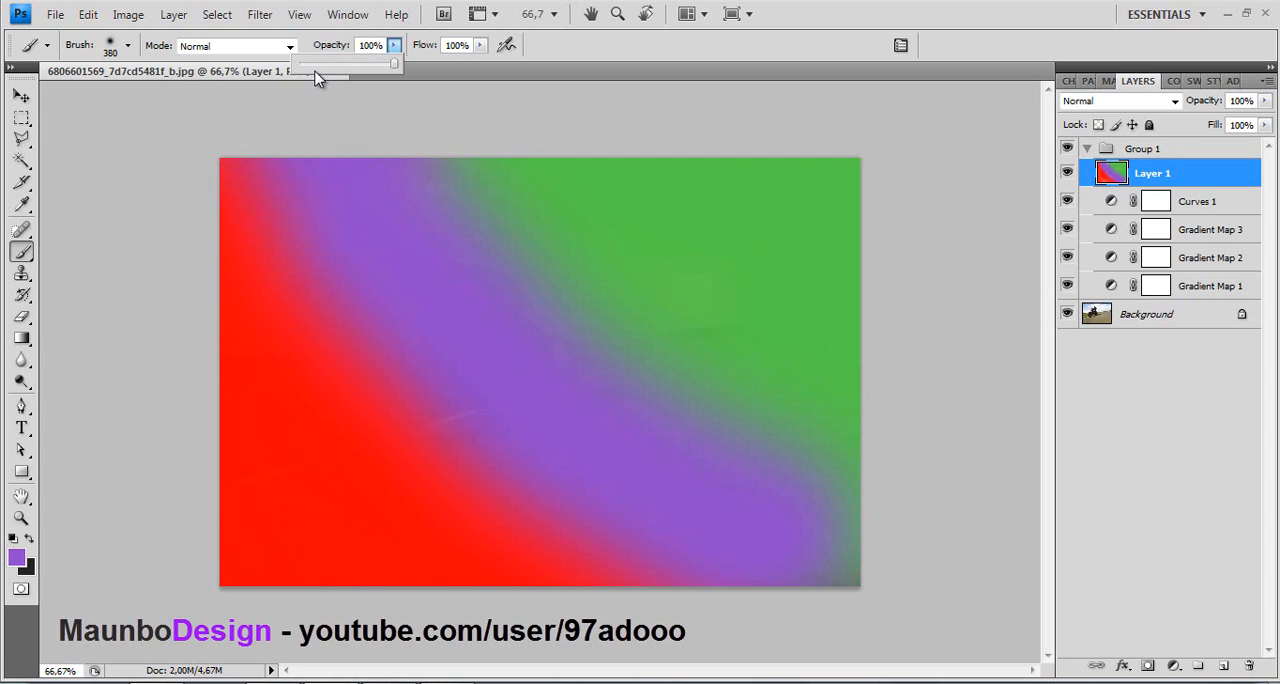
click(16, 557)
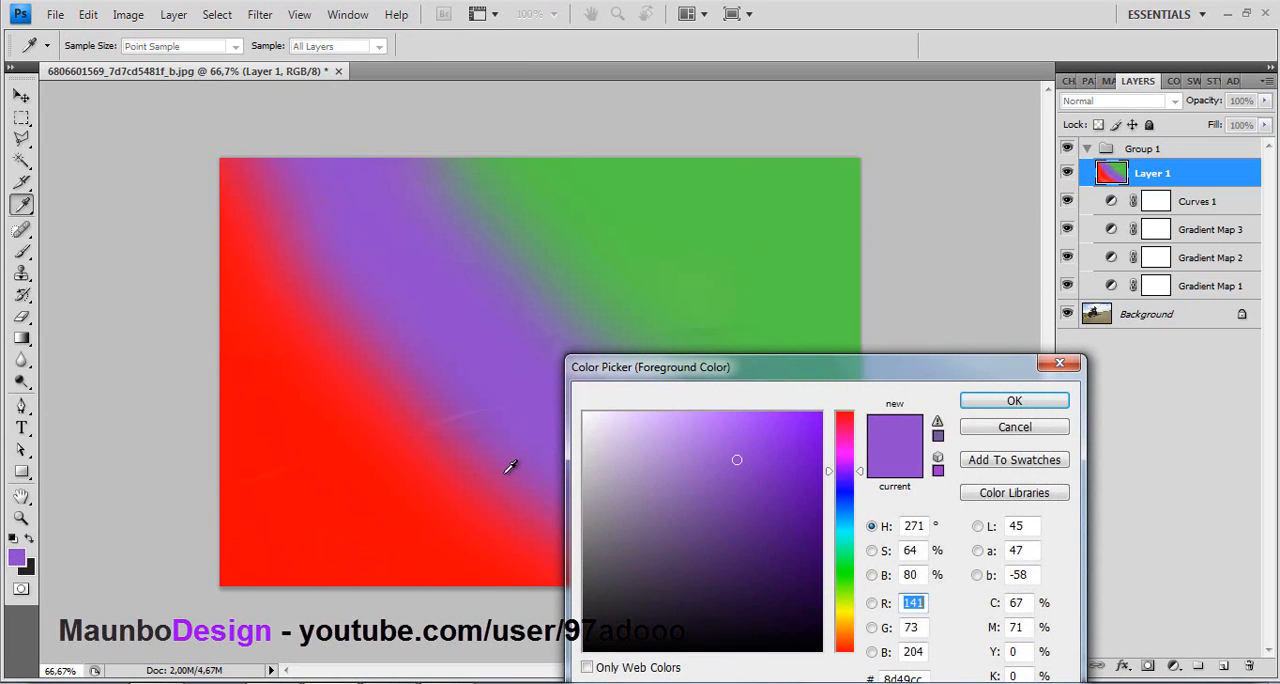
click(449, 510)
click(980, 400)
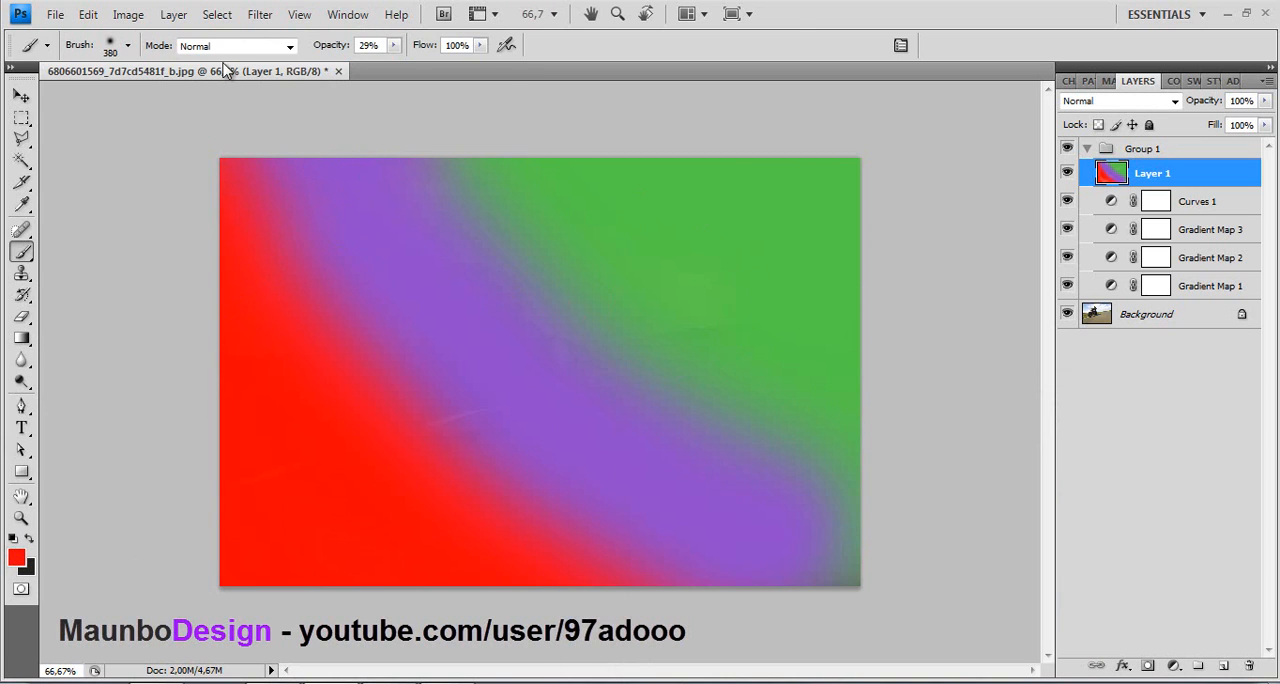
click(394, 46)
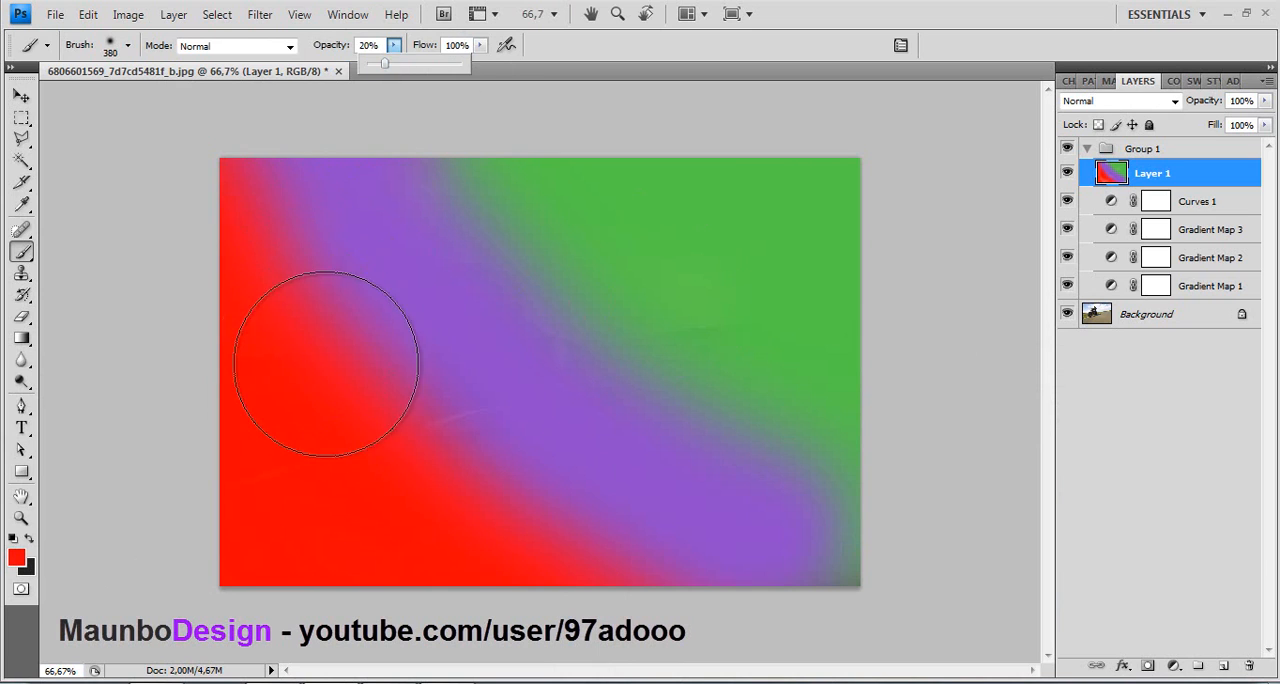
click(440, 440)
mouse_move(266, 197)
mouse_down()
mouse_move(494, 469)
mouse_move(374, 237)
mouse_move(545, 441)
mouse_move(320, 218)
mouse_move(547, 483)
mouse_move(320, 310)
mouse_move(601, 532)
mouse_move(784, 596)
mouse_move(548, 491)
mouse_up()
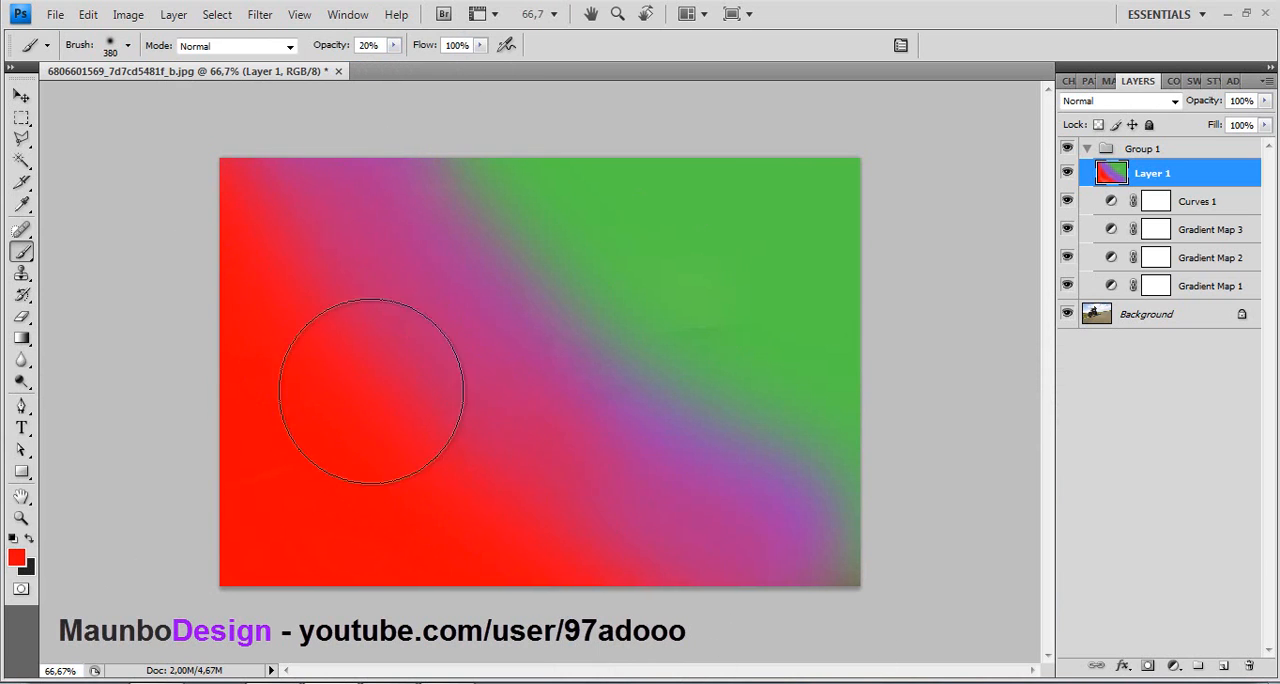
- Sample the painted green as foreground color and brush it softly over the purple band and the lower red area
click(17, 563)
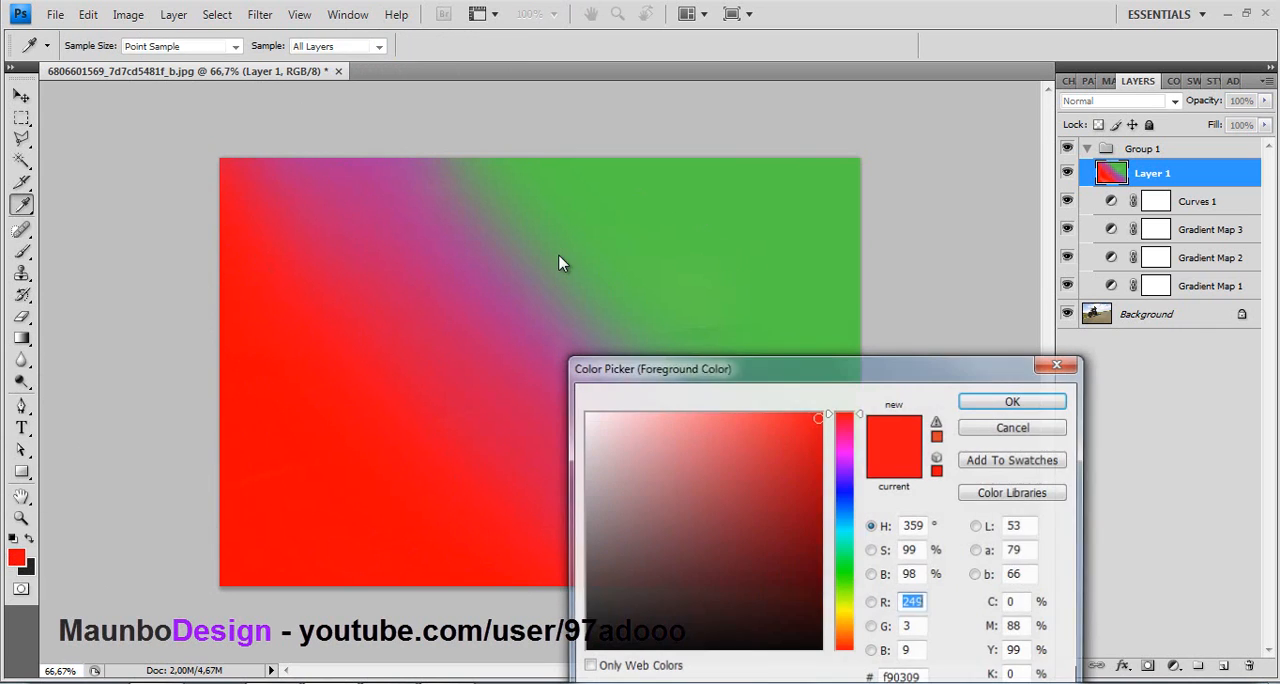
click(760, 290)
click(1015, 402)
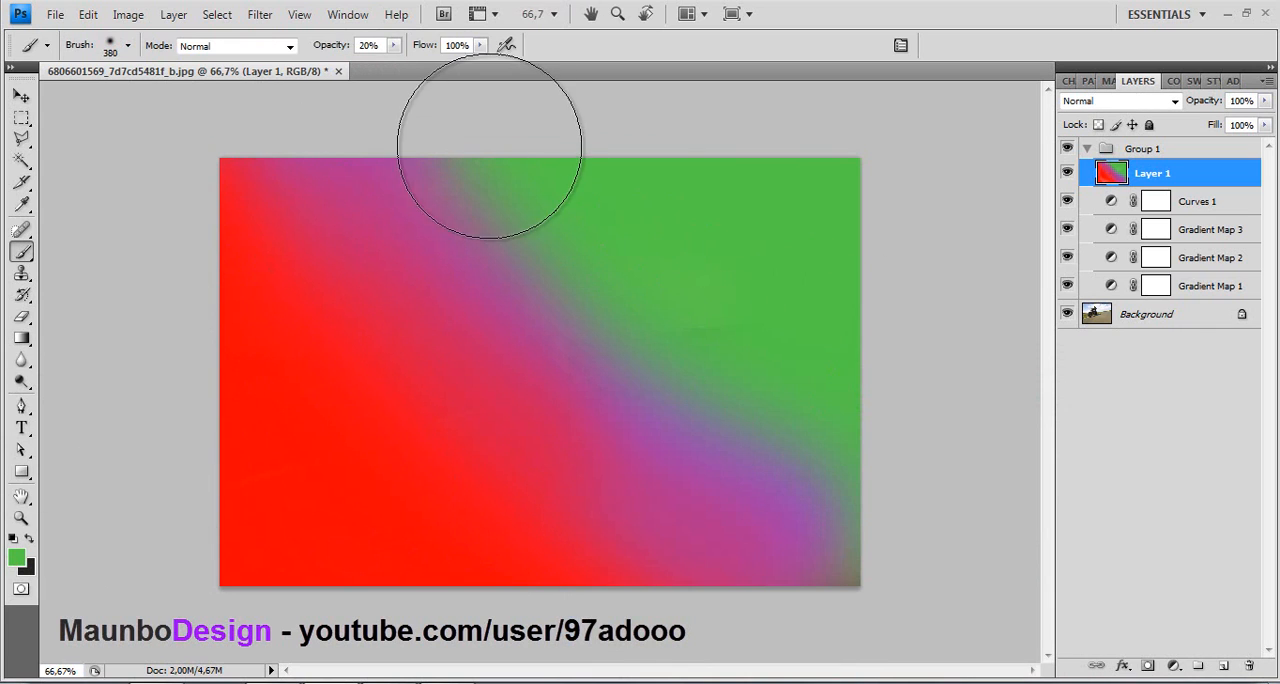
mouse_move(617, 620)
mouse_down()
mouse_move(777, 486)
mouse_move(457, 514)
mouse_move(597, 229)
mouse_move(601, 497)
mouse_move(543, 200)
mouse_move(486, 371)
mouse_move(434, 194)
mouse_move(325, 512)
mouse_move(470, 582)
mouse_move(314, 331)
mouse_move(429, 414)
mouse_move(726, 427)
mouse_move(766, 449)
mouse_move(794, 543)
mouse_move(583, 529)
mouse_up()
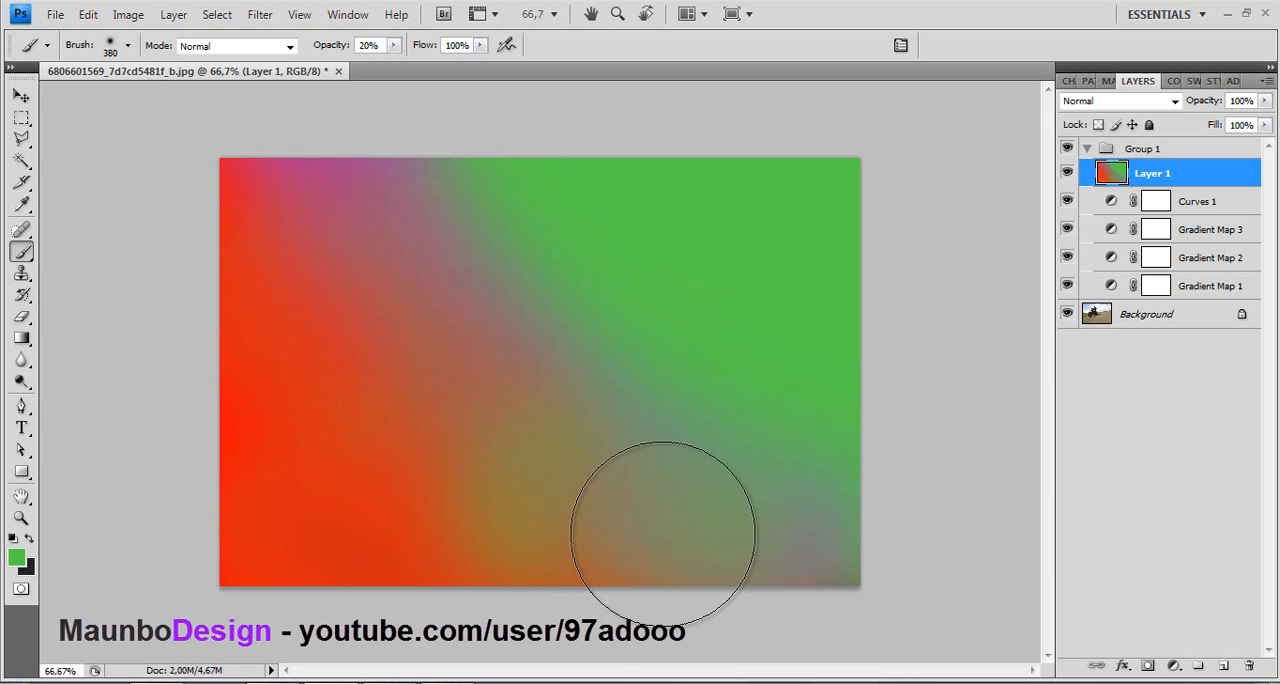
- Set Layer 1's blend mode to Overlay and its opacity to 30%
click(1118, 101)
click(1092, 345)
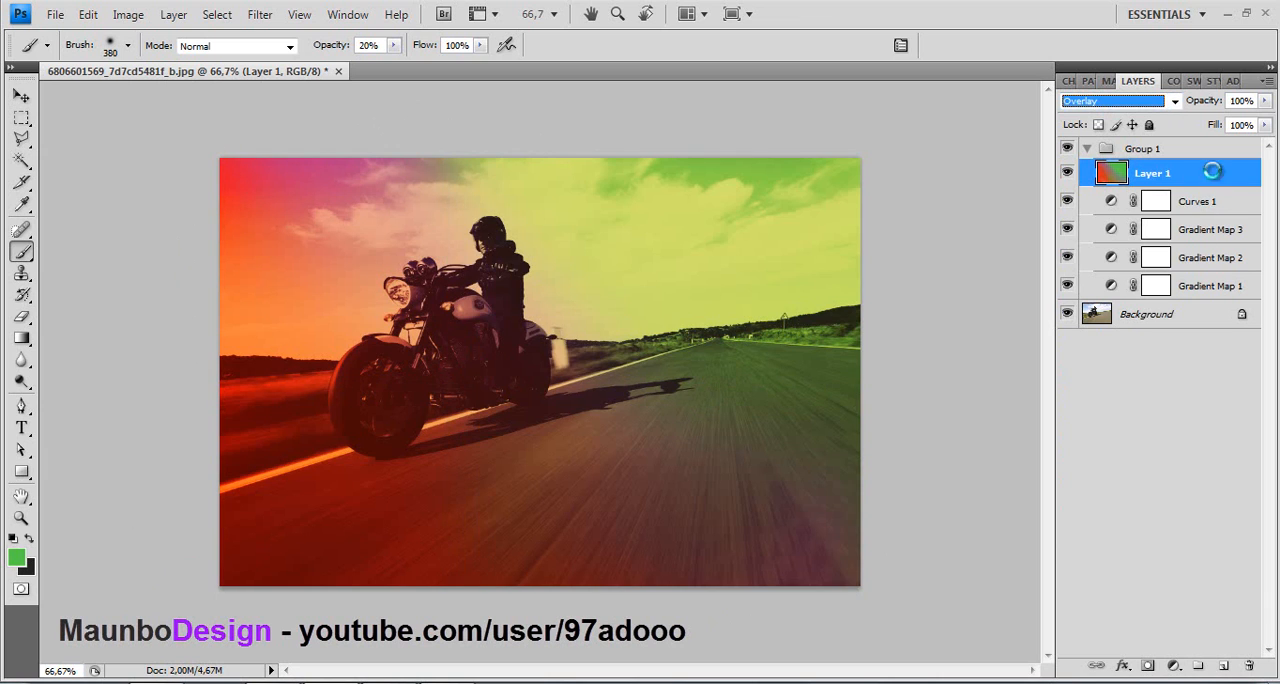
drag(900, 596, 868, 600)
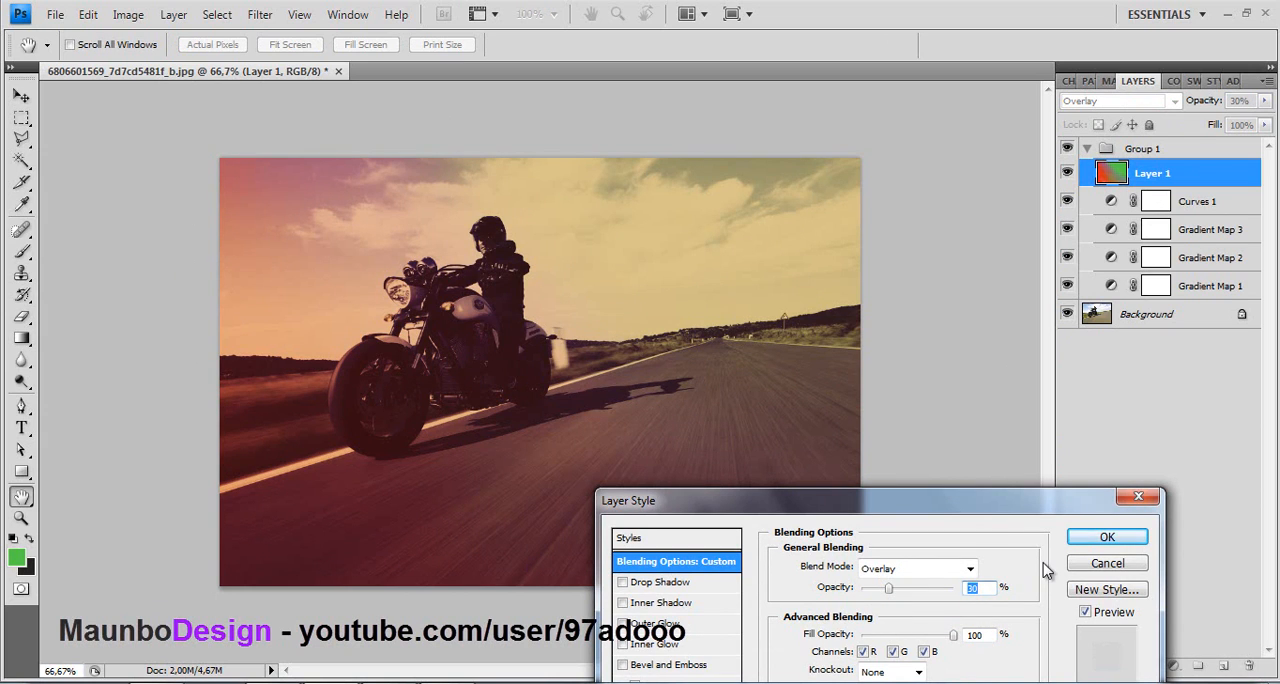
click(1096, 537)
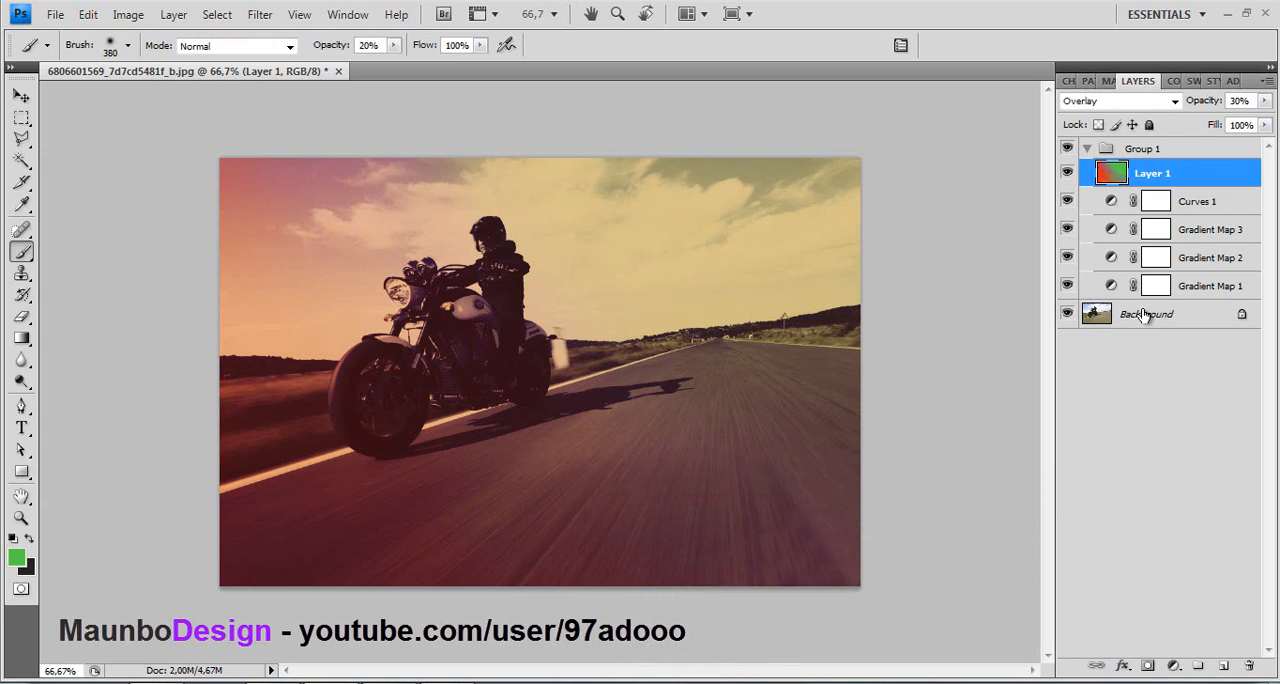
- Add a new layer directly above the Background and paint the road white with a 168 px soft brush at 20% opacity
click(1146, 318)
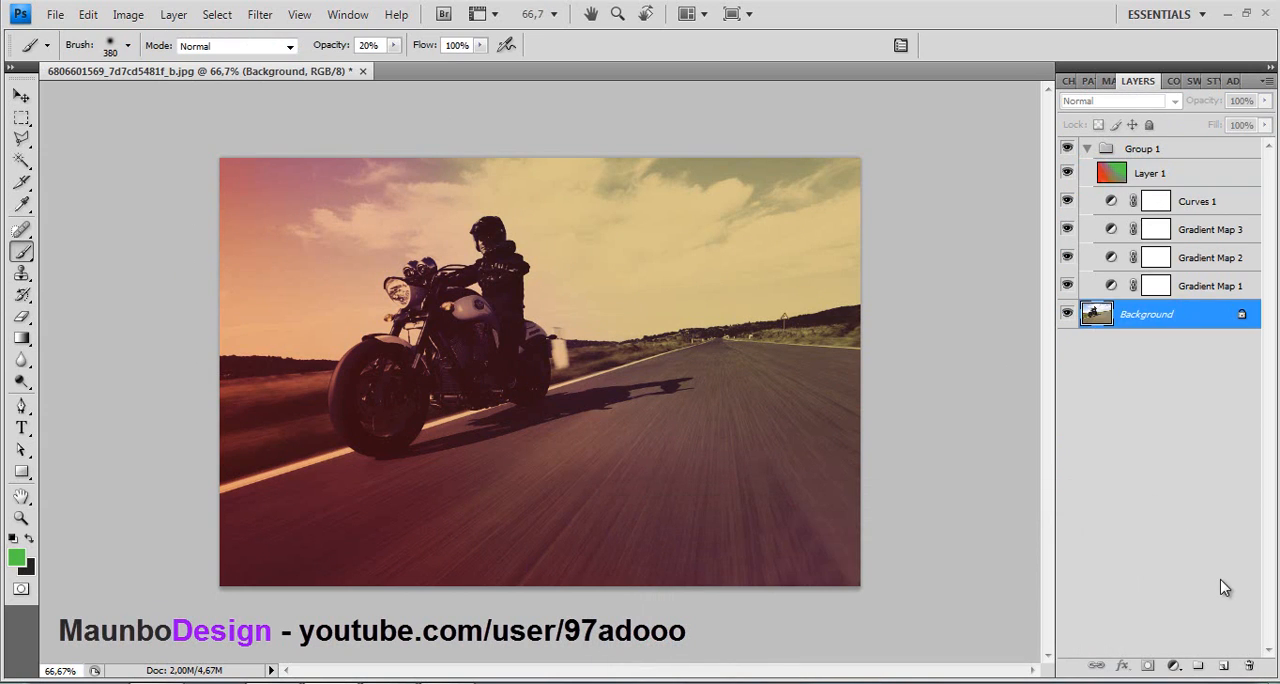
click(1224, 666)
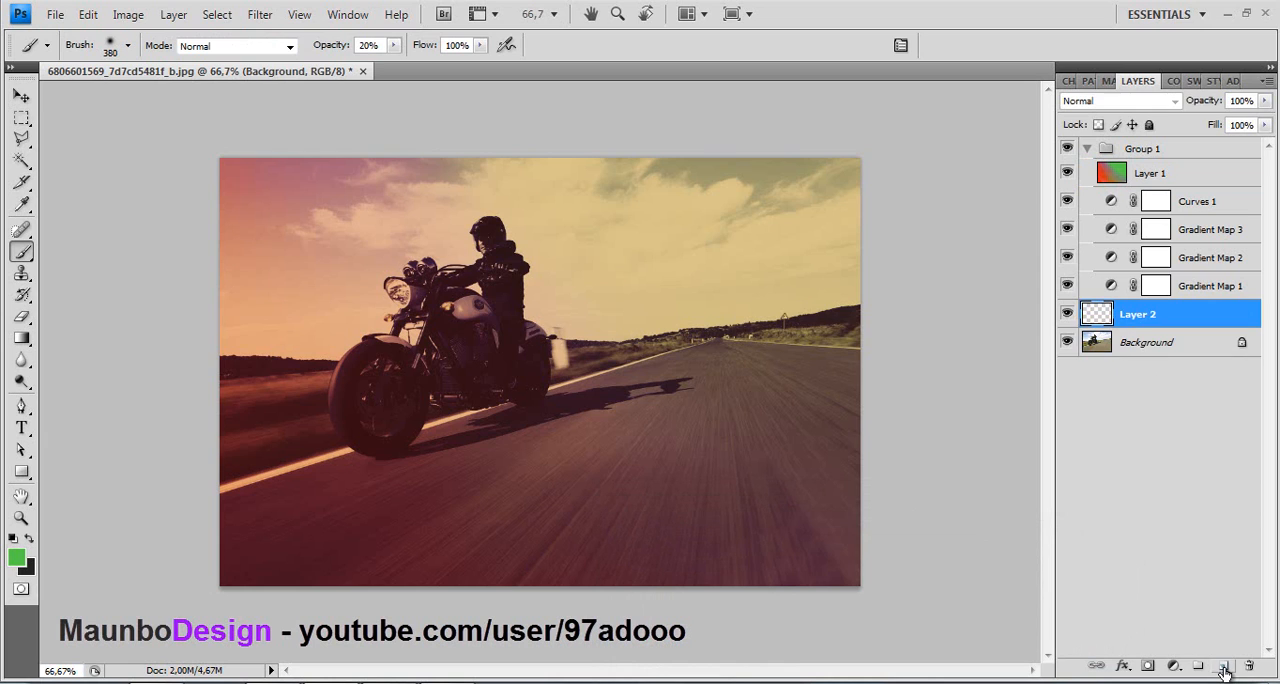
click(112, 52)
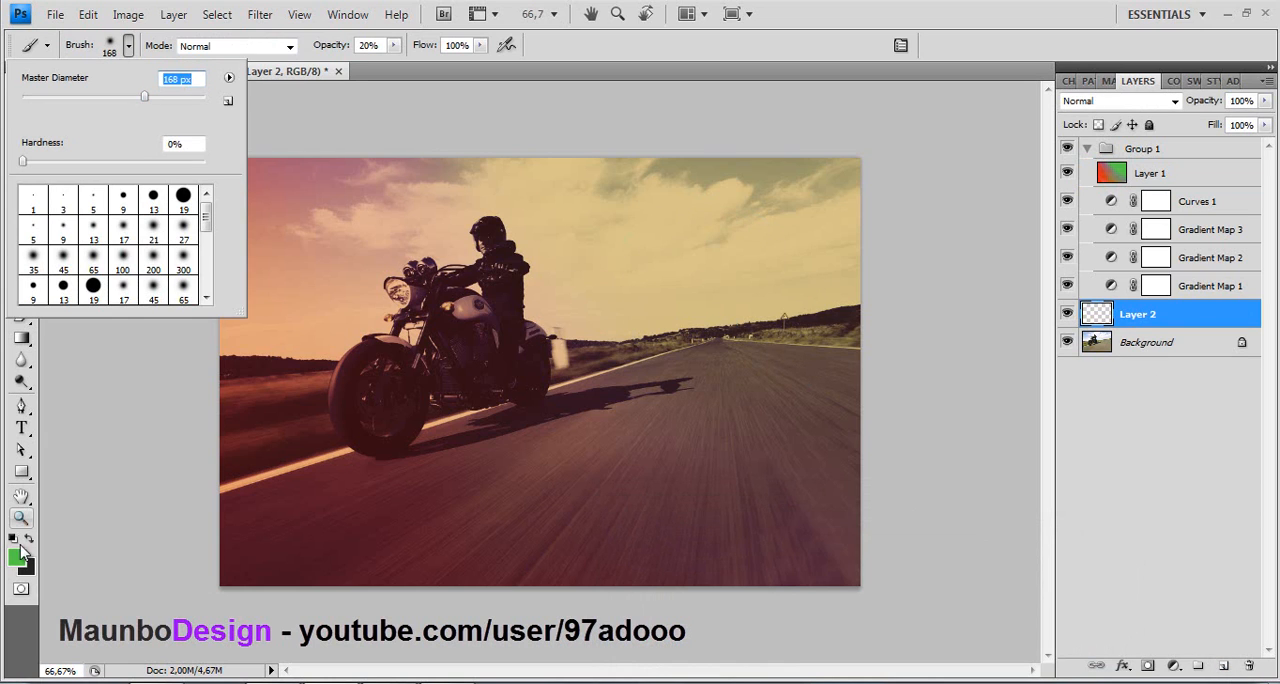
click(17, 556)
click(586, 414)
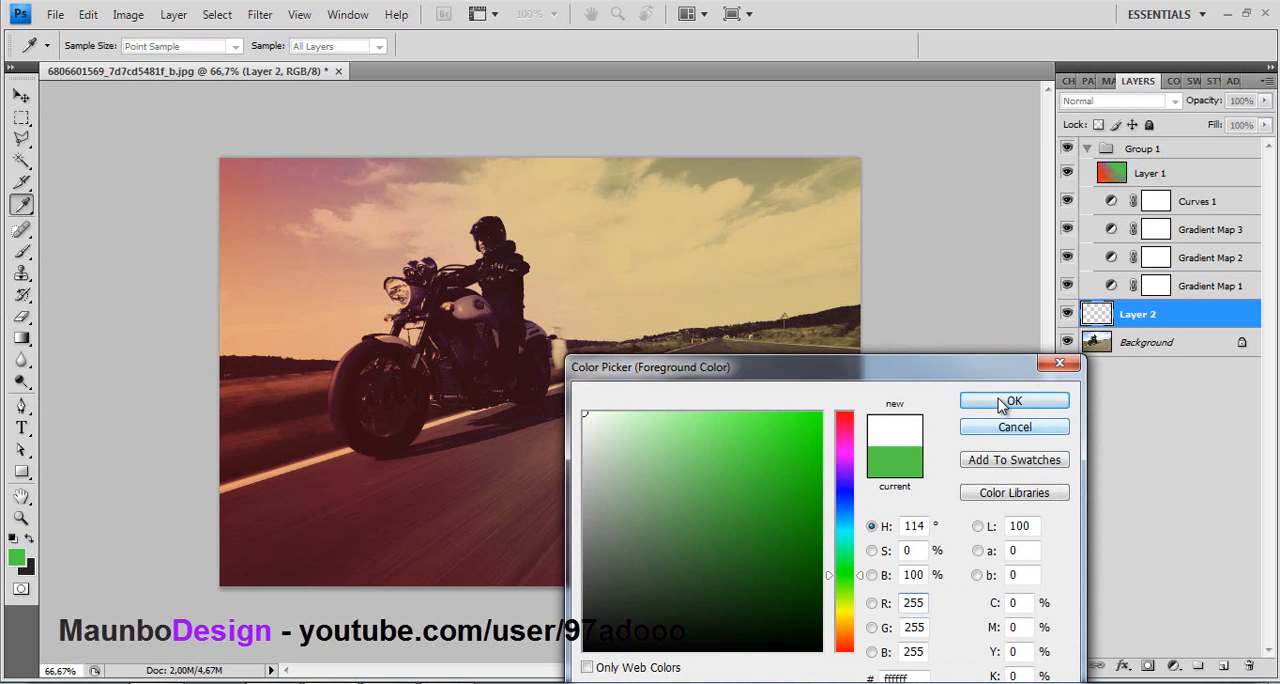
click(1003, 403)
mouse_move(857, 586)
mouse_down()
mouse_move(848, 363)
mouse_move(845, 376)
mouse_move(757, 370)
mouse_move(700, 347)
mouse_move(412, 476)
mouse_move(190, 529)
mouse_move(409, 534)
mouse_move(219, 577)
mouse_move(264, 557)
mouse_move(563, 626)
mouse_move(504, 548)
mouse_move(543, 574)
mouse_move(715, 364)
mouse_move(656, 423)
mouse_move(630, 590)
mouse_move(641, 607)
mouse_move(747, 495)
mouse_move(755, 413)
mouse_move(821, 632)
mouse_move(849, 491)
mouse_up()
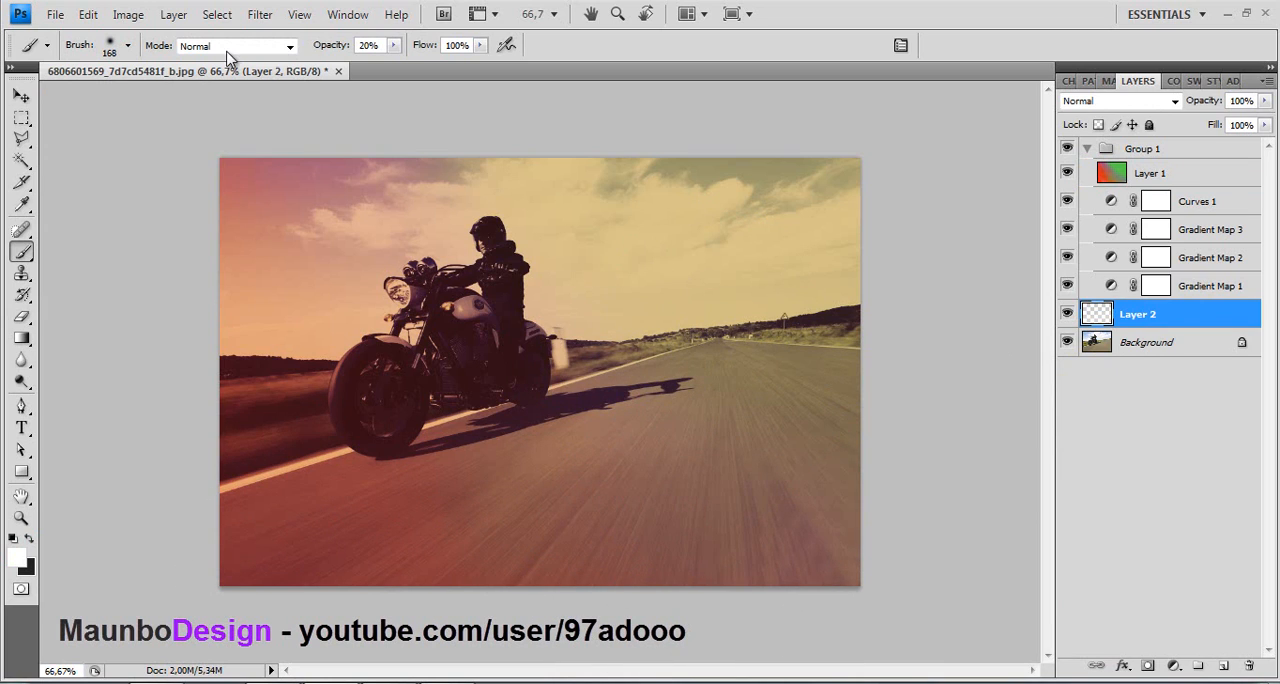
- Enlarge the brush to 391 px and paint more white across the road on Layer 2
click(110, 47)
click(176, 97)
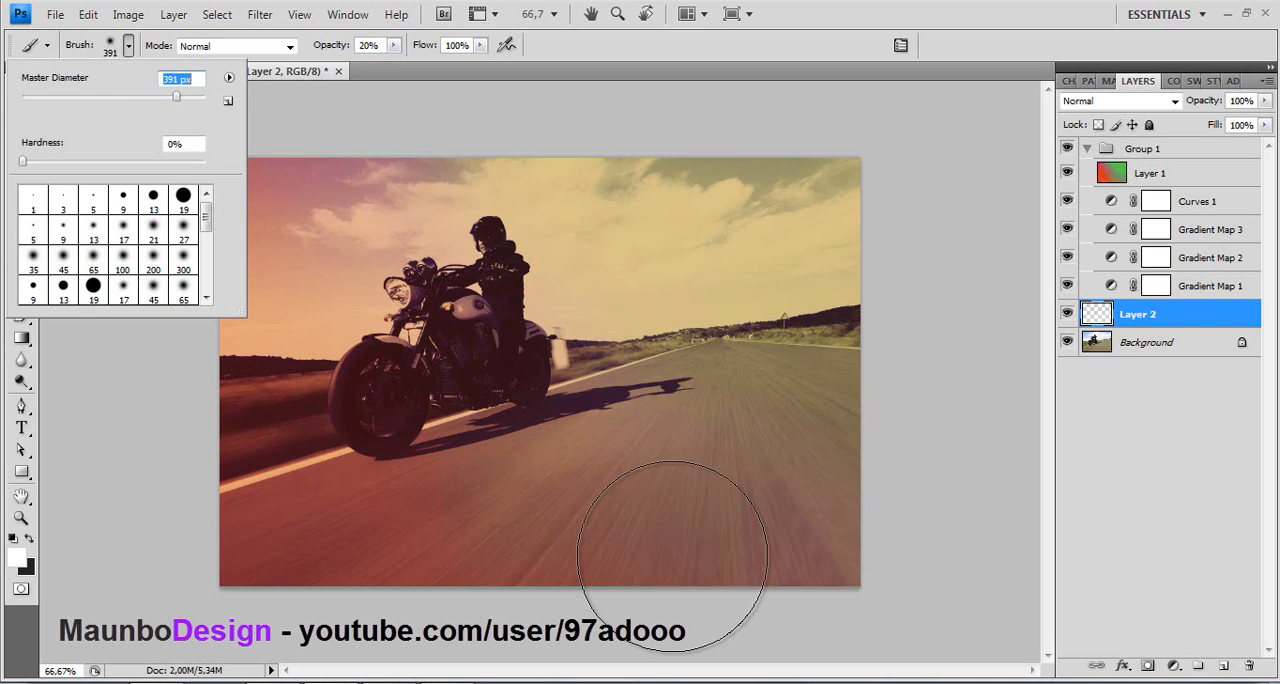
mouse_move(676, 556)
mouse_down()
mouse_move(733, 473)
mouse_move(815, 504)
mouse_move(762, 549)
mouse_move(637, 531)
mouse_up()
mouse_move(349, 585)
mouse_down()
mouse_move(685, 522)
mouse_move(305, 550)
mouse_move(628, 493)
mouse_move(219, 598)
mouse_move(501, 552)
mouse_move(809, 554)
mouse_move(715, 500)
mouse_move(750, 514)
mouse_move(590, 460)
mouse_up()
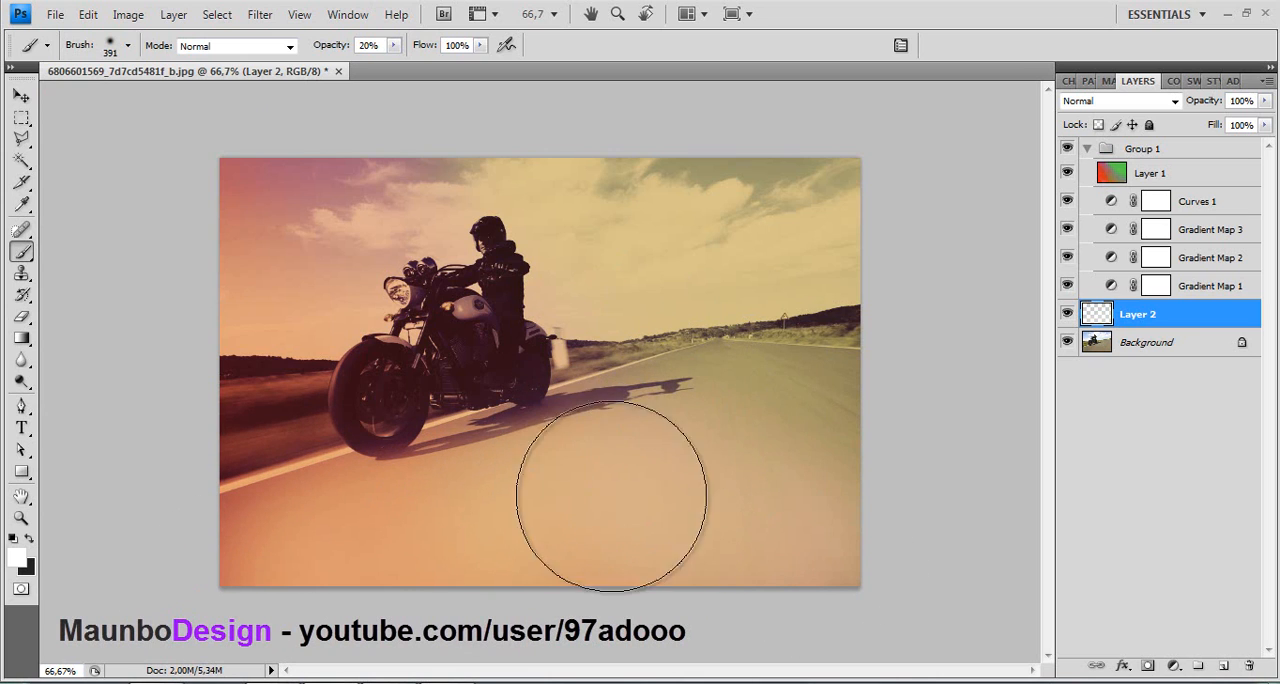
- Undo the last stroke, then paint white over the road and both roadsides at 100% brush opacity
key(ctrl+z)
drag(393, 45, 497, 72)
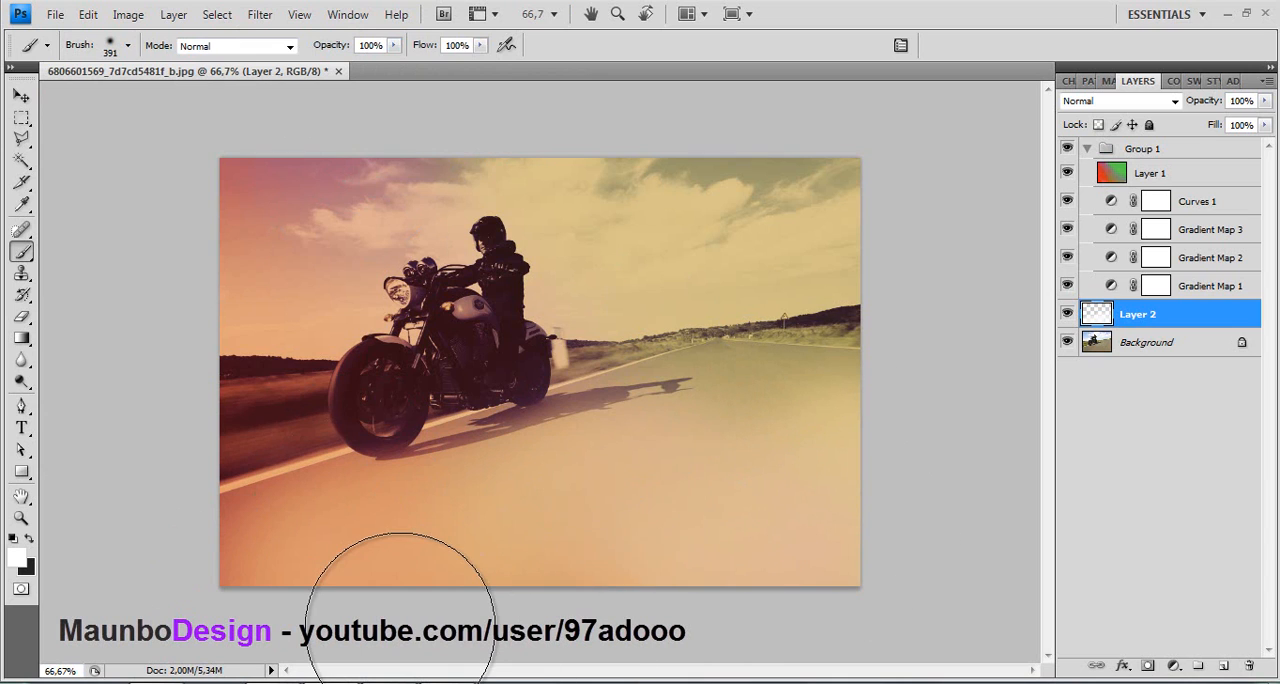
mouse_move(208, 440)
mouse_down()
mouse_move(140, 503)
mouse_move(471, 479)
mouse_move(261, 474)
mouse_move(261, 452)
mouse_move(416, 502)
mouse_up()
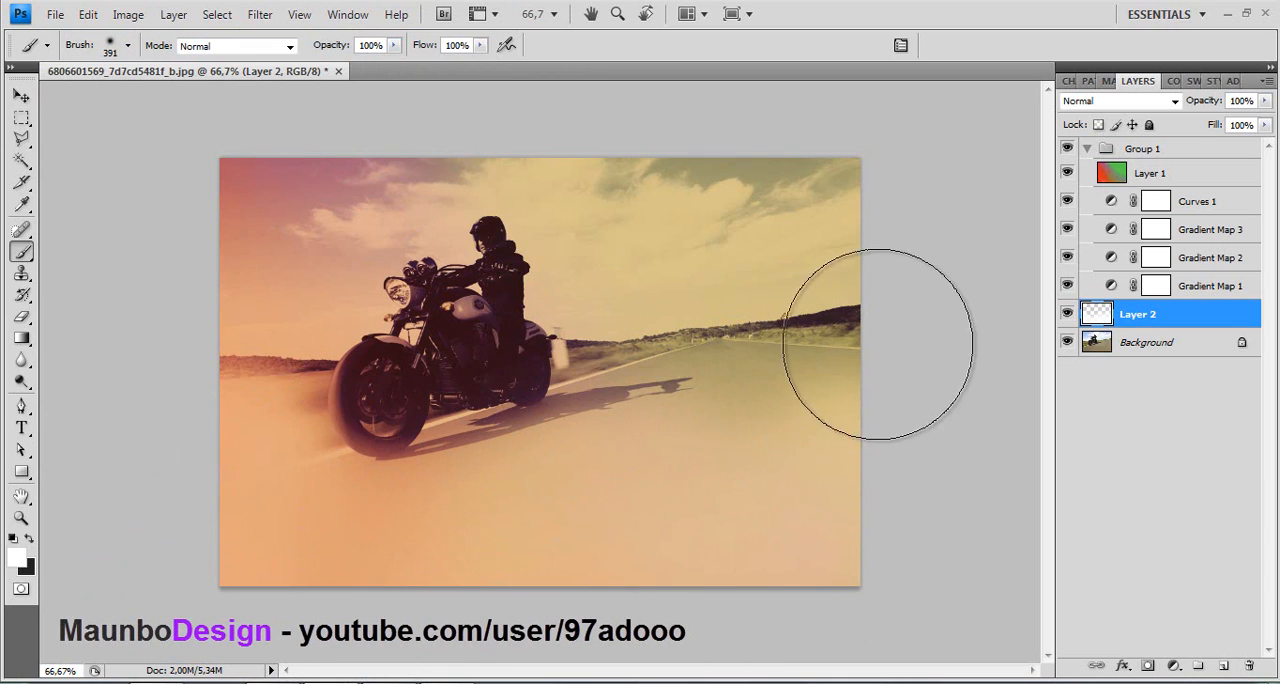
drag(857, 357, 971, 386)
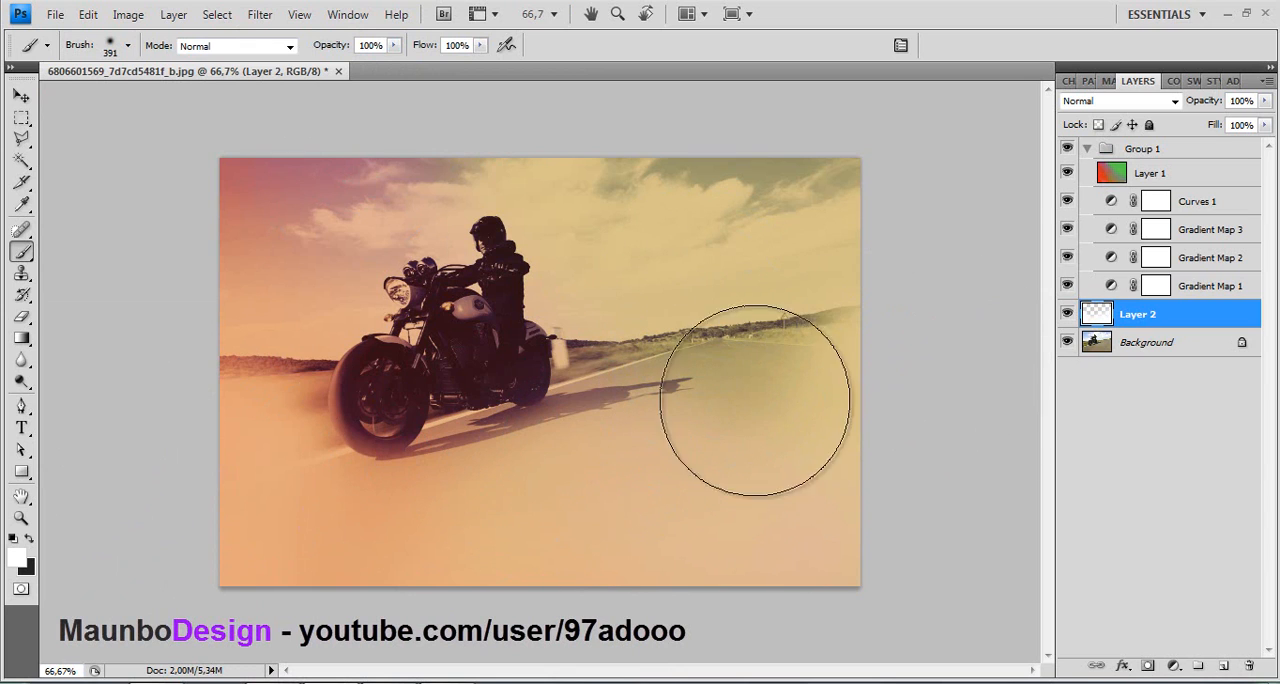
- Set Layer 2's blend mode to Overlay and its opacity to 82%
click(1072, 102)
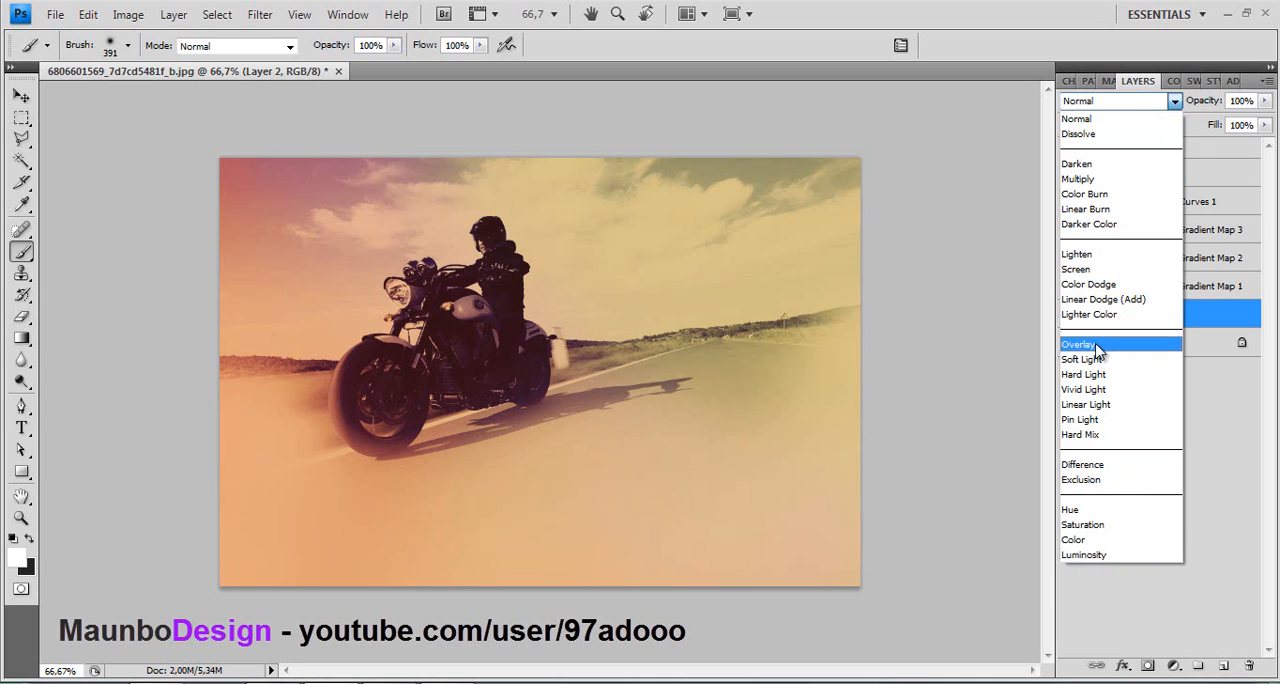
click(1097, 348)
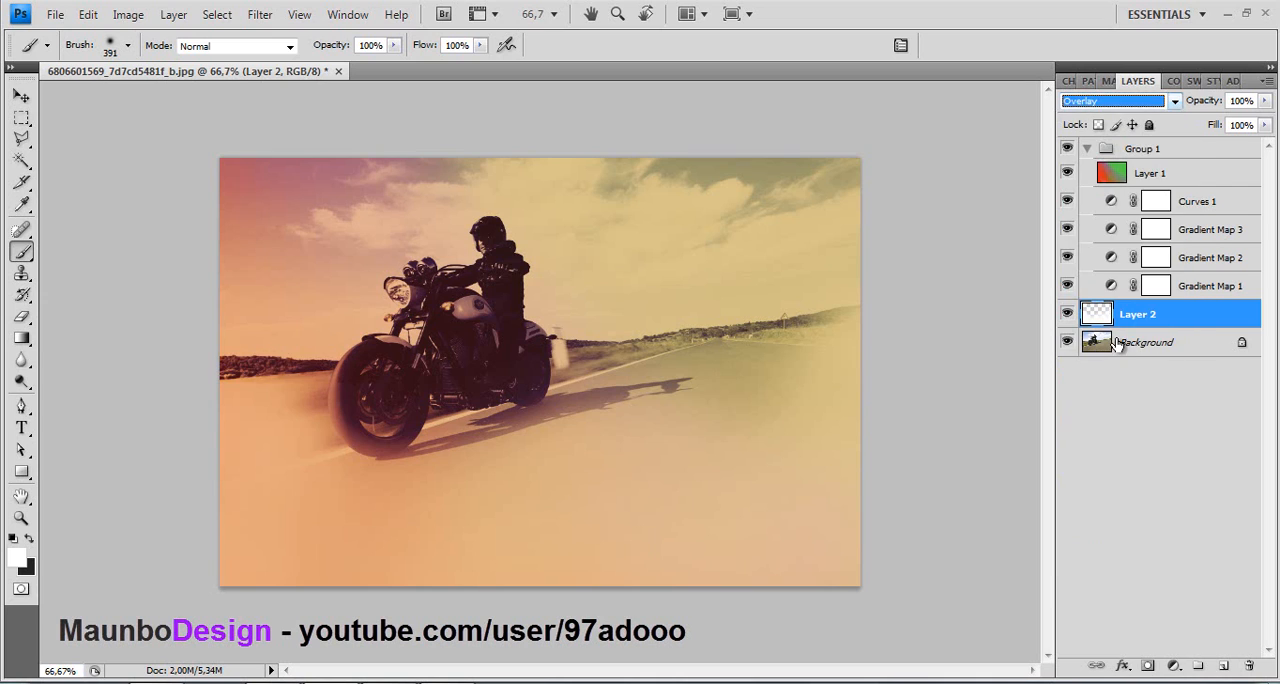
double_click(1197, 316)
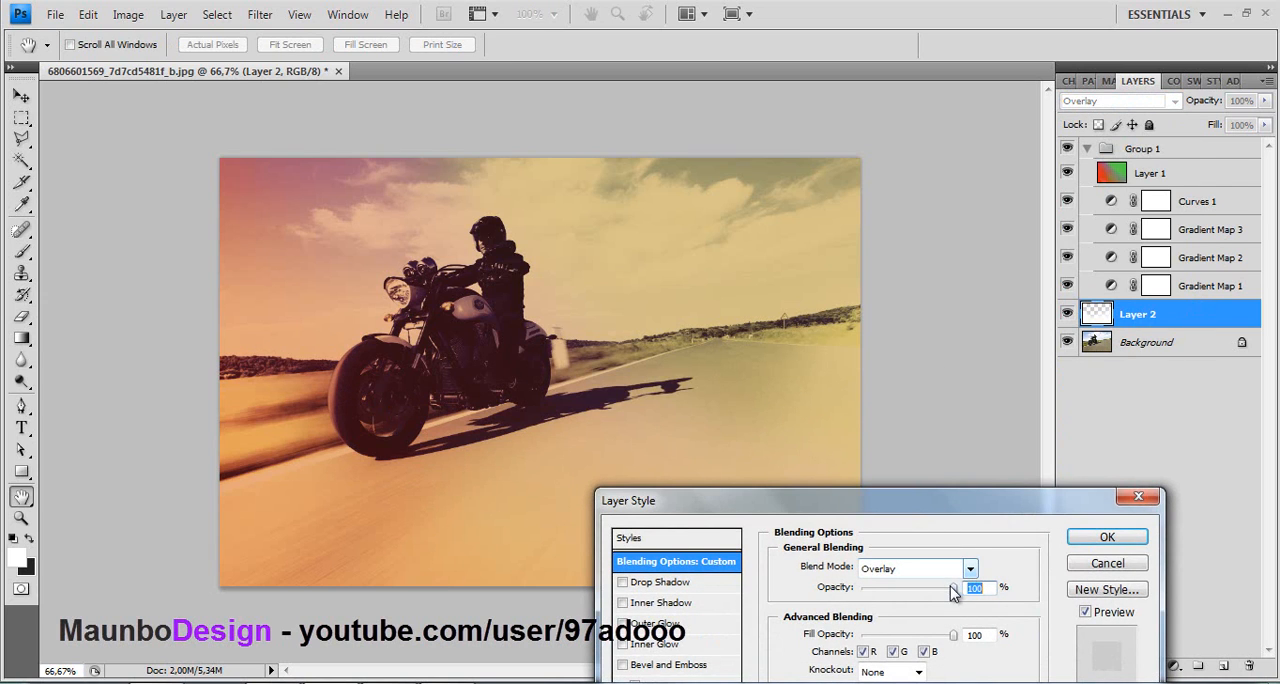
mouse_move(940, 595)
mouse_down()
mouse_move(880, 596)
mouse_move(940, 595)
mouse_up()
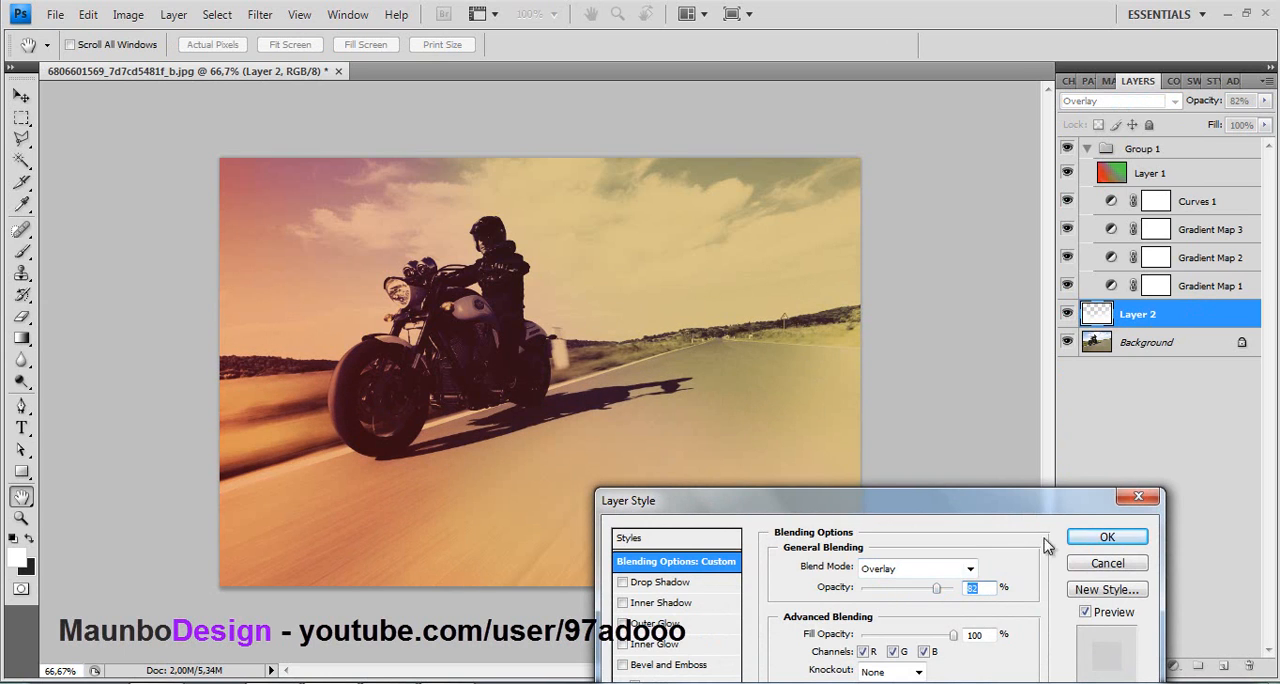
click(1076, 540)
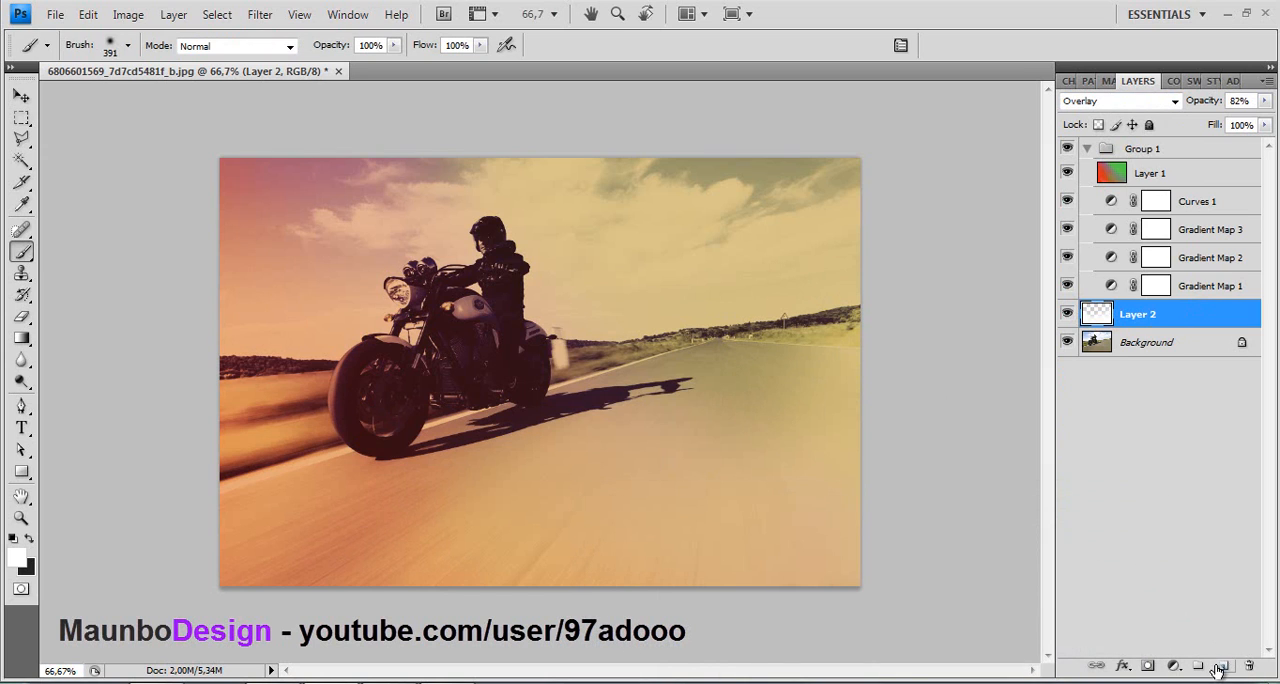
- Add a new layer above Layer 2 and paint black around all edges of the photo with the 391 px soft brush
click(1221, 666)
click(16, 557)
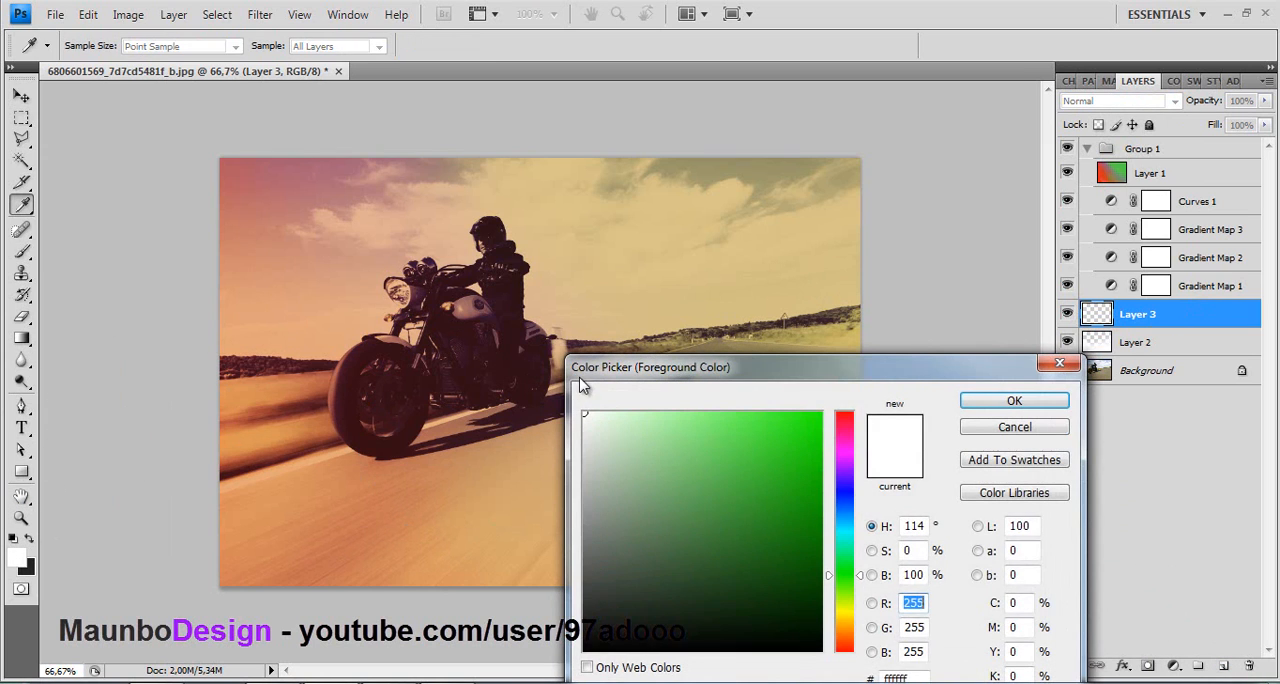
drag(710, 600, 576, 656)
click(1005, 402)
key(b)
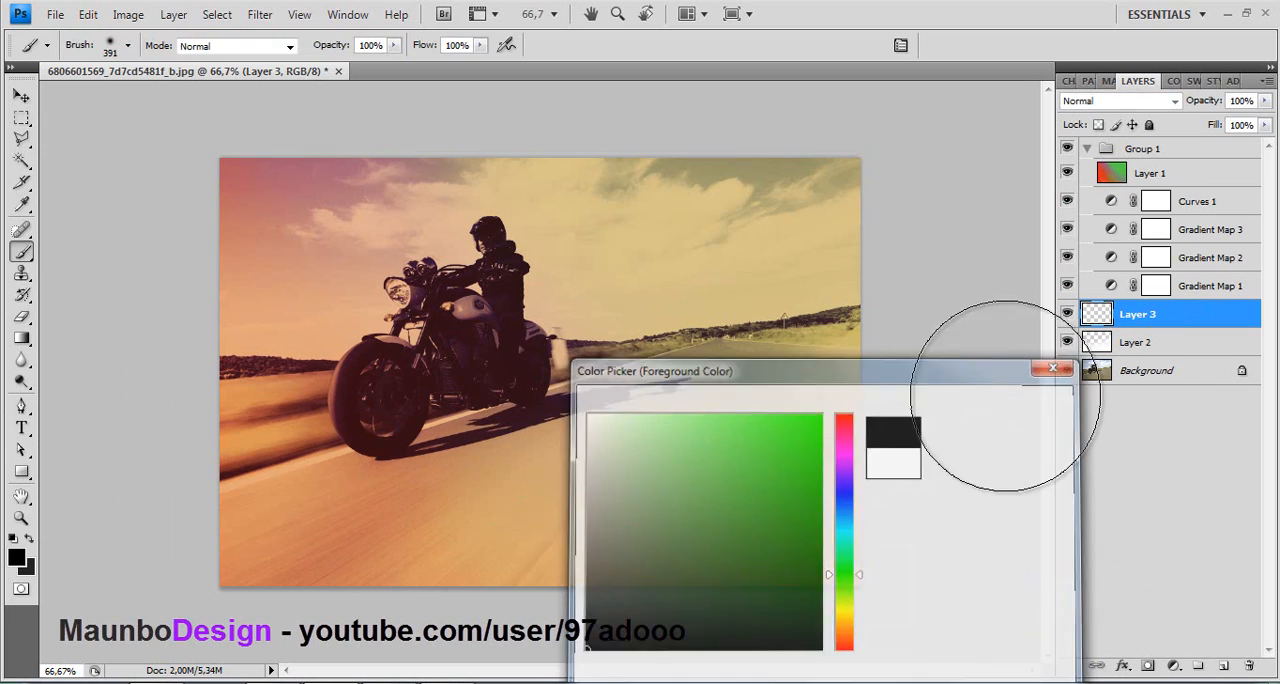
mouse_move(920, 114)
mouse_down()
mouse_move(937, 265)
mouse_move(933, 505)
mouse_move(888, 659)
mouse_move(668, 652)
mouse_move(637, 667)
mouse_move(395, 681)
mouse_move(199, 673)
mouse_move(140, 491)
mouse_move(177, 122)
mouse_move(372, 0)
mouse_move(485, 9)
mouse_move(325, 59)
mouse_move(500, 37)
mouse_move(771, 79)
mouse_move(387, 109)
mouse_move(129, 191)
mouse_up()
mouse_move(438, 548)
mouse_down()
mouse_move(514, 651)
mouse_move(386, 643)
mouse_up()
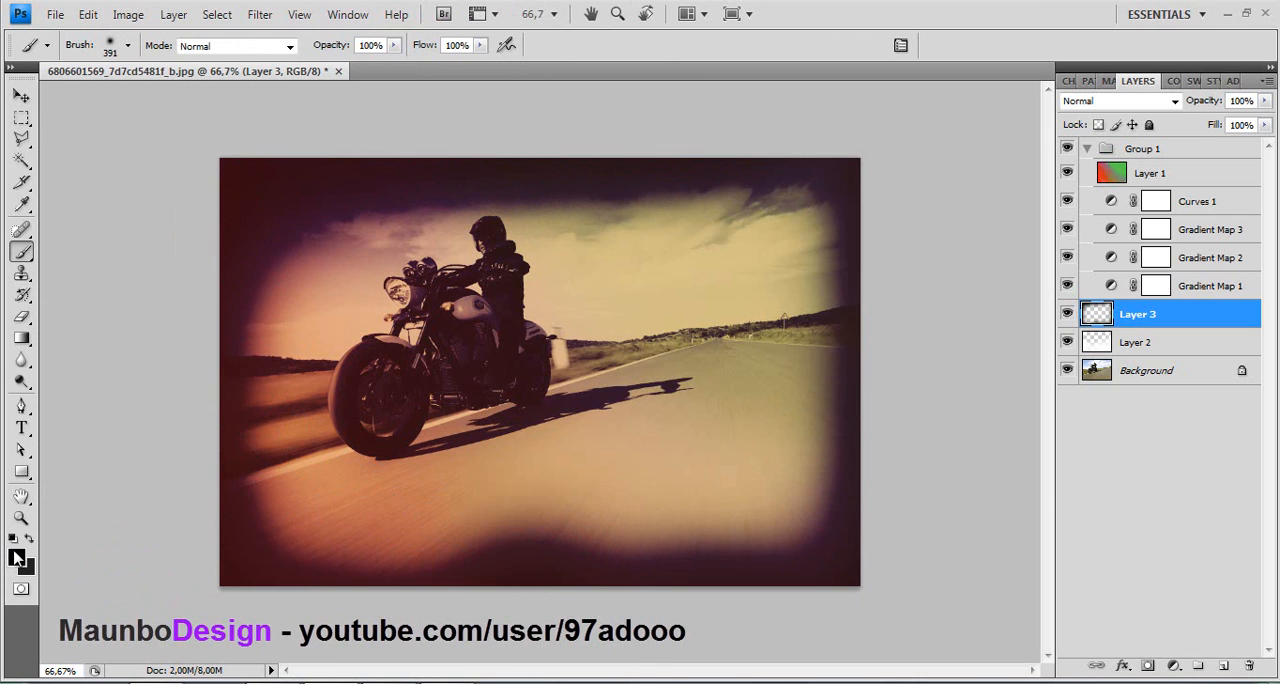
- Lower the brush opacity to 35% and paint black inward from the edges over the sky, roadside and road
click(17, 558)
click(990, 401)
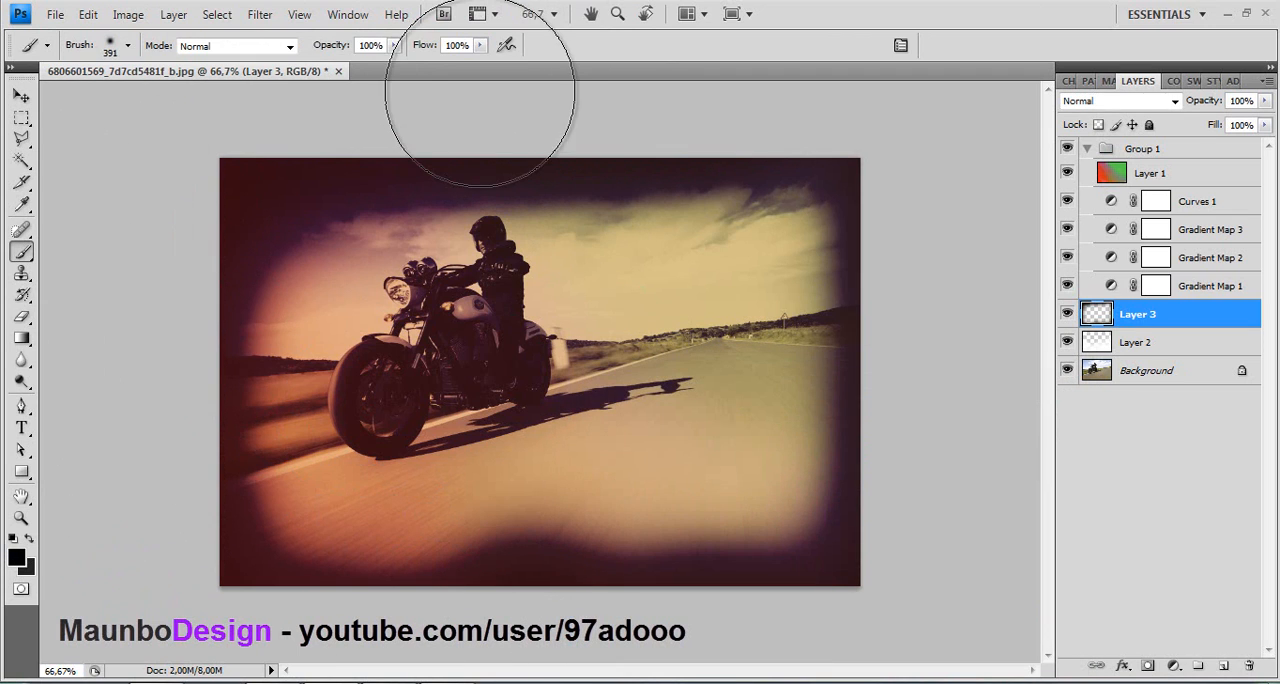
drag(395, 47, 331, 68)
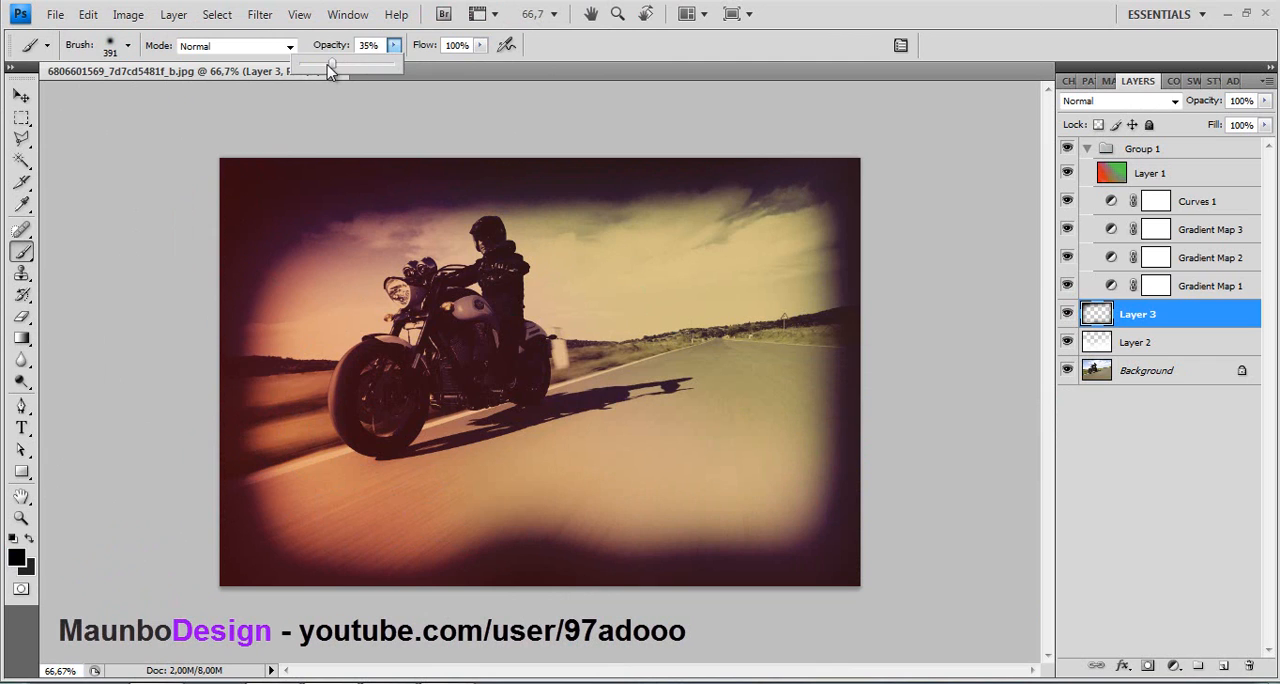
mouse_move(300, 194)
mouse_down()
mouse_move(233, 408)
mouse_move(394, 523)
mouse_move(477, 513)
mouse_move(586, 455)
mouse_move(780, 421)
mouse_move(746, 467)
mouse_move(630, 242)
mouse_move(514, 277)
mouse_move(547, 232)
mouse_move(823, 269)
mouse_move(769, 222)
mouse_move(777, 213)
mouse_move(623, 378)
mouse_up()
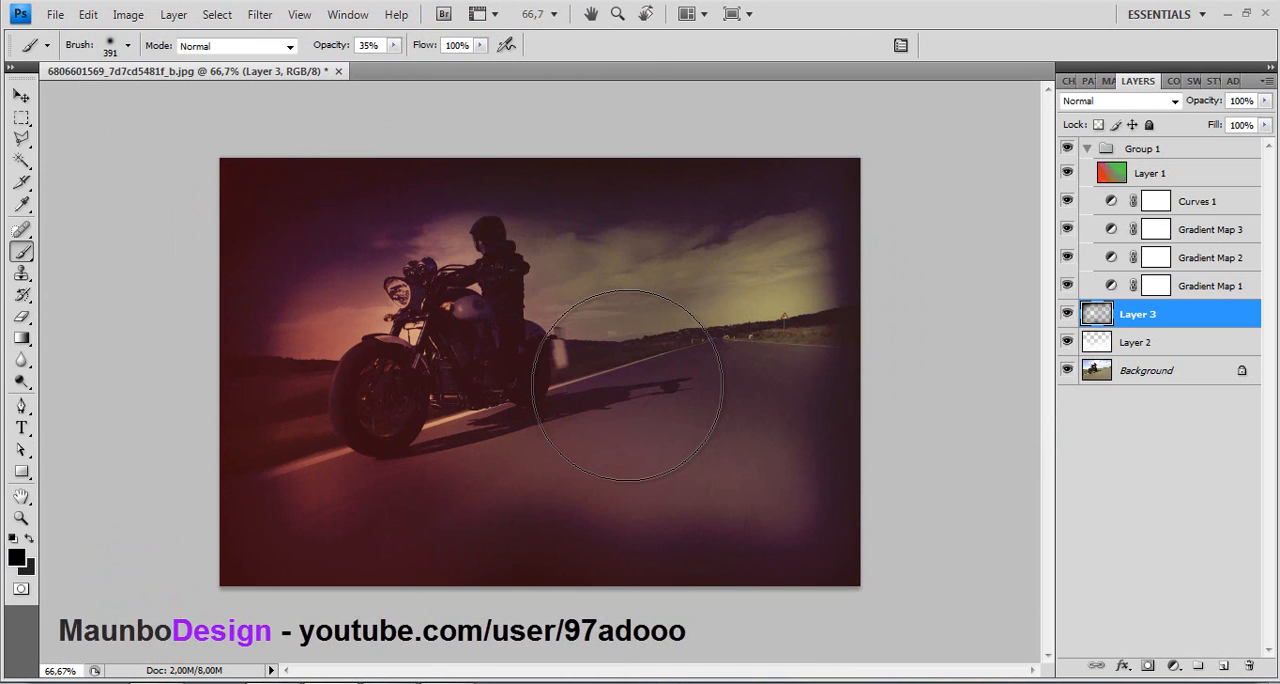
- Lower the brush opacity to 12% and softly darken the right side, the road and the area around the front wheel
click(392, 46)
click(371, 64)
mouse_move(846, 335)
mouse_down()
mouse_move(779, 271)
mouse_move(781, 252)
mouse_move(777, 314)
mouse_move(815, 259)
mouse_up()
mouse_move(751, 563)
mouse_down()
mouse_move(731, 473)
mouse_move(769, 449)
mouse_up()
mouse_move(317, 423)
mouse_down()
mouse_move(311, 371)
mouse_move(330, 360)
mouse_up()
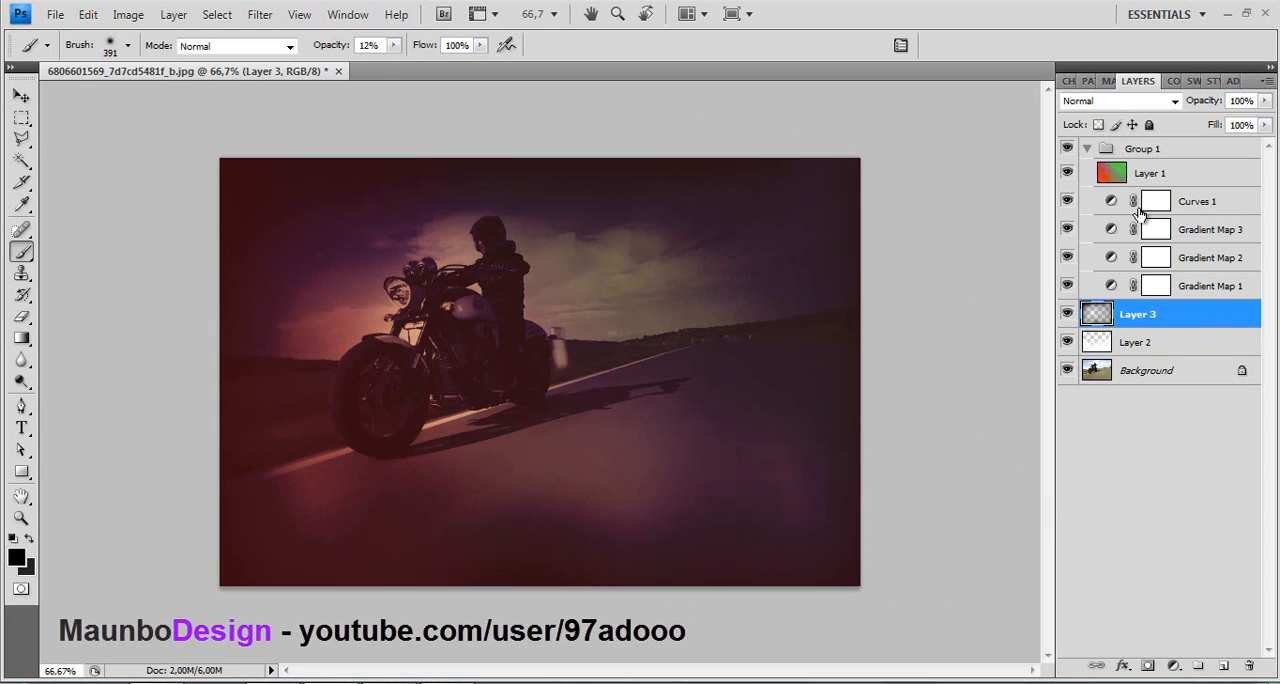
- Set Layer 3's blend mode to Overlay and its opacity to 74%
click(1116, 102)
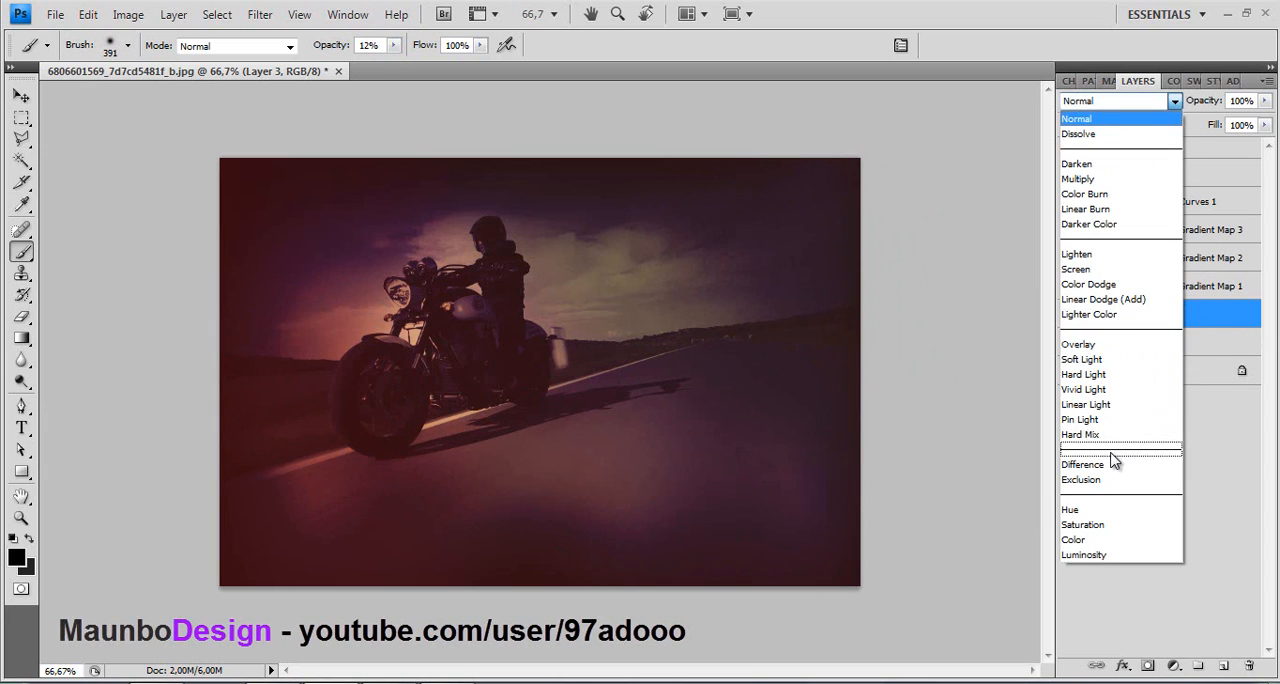
click(1094, 345)
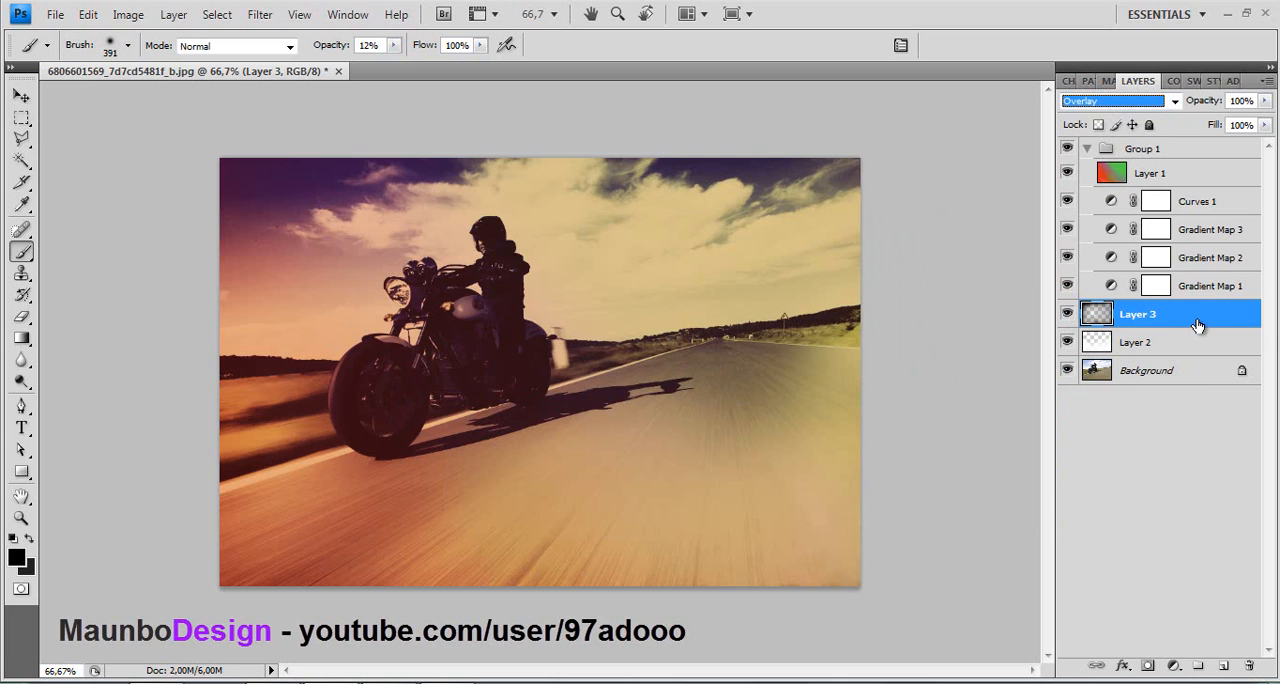
double_click(1197, 318)
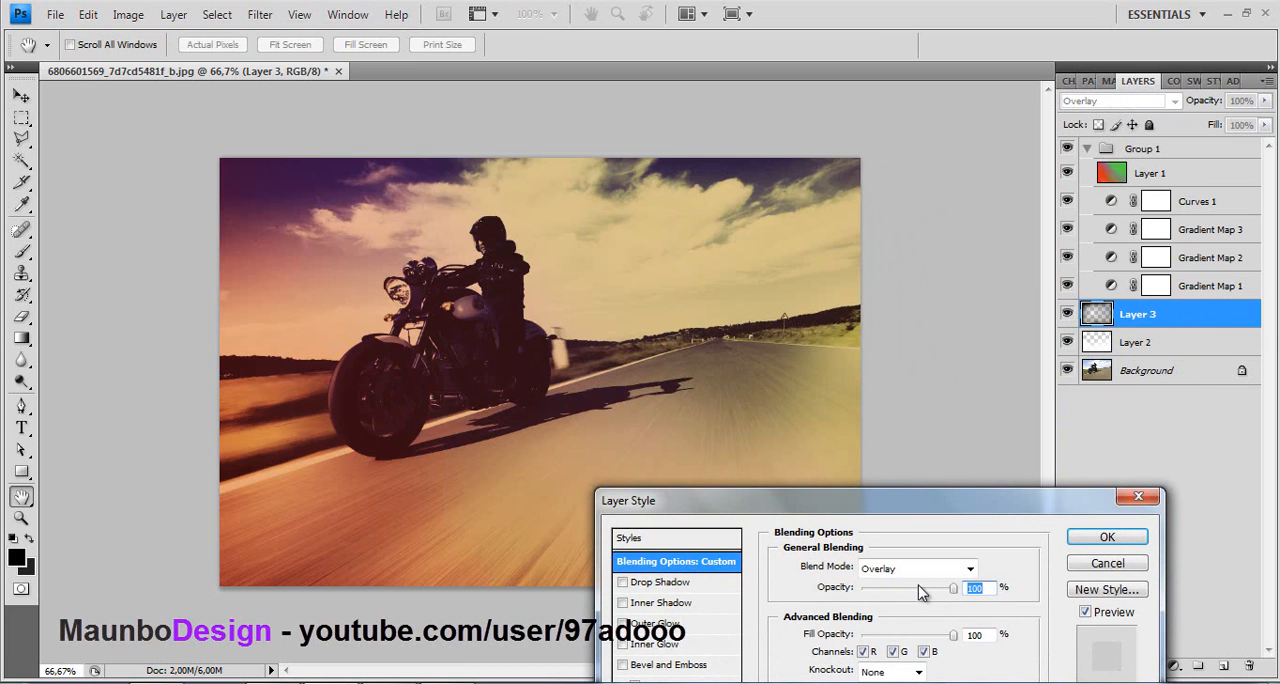
drag(895, 594, 928, 606)
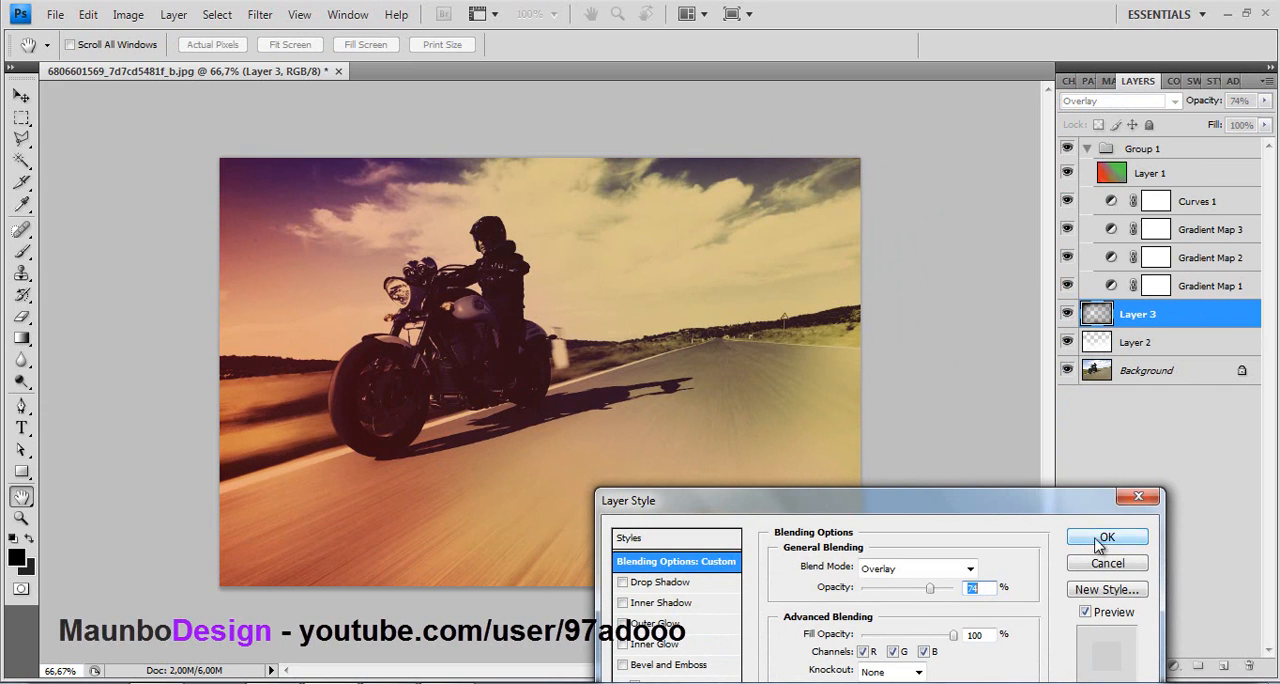
click(1104, 538)
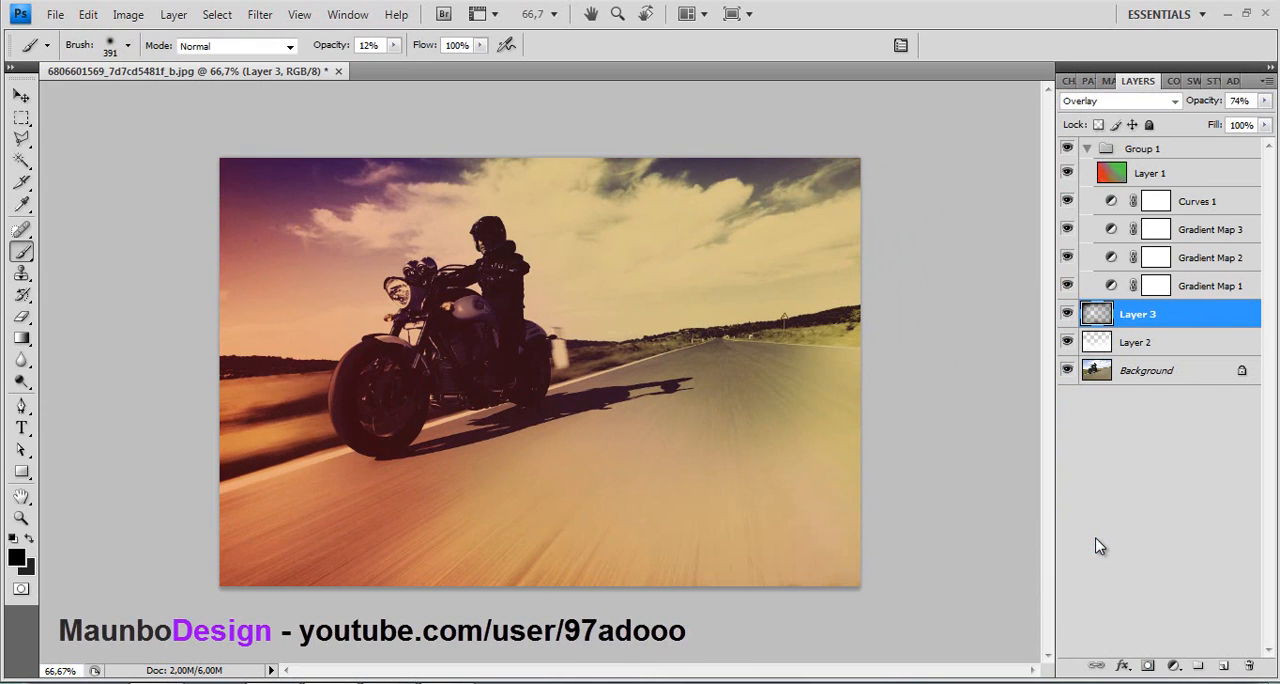
- Add a new layer above Layer 3 and paint the front fender and headlight white with a 35 px soft brush at 50% opacity
click(1222, 668)
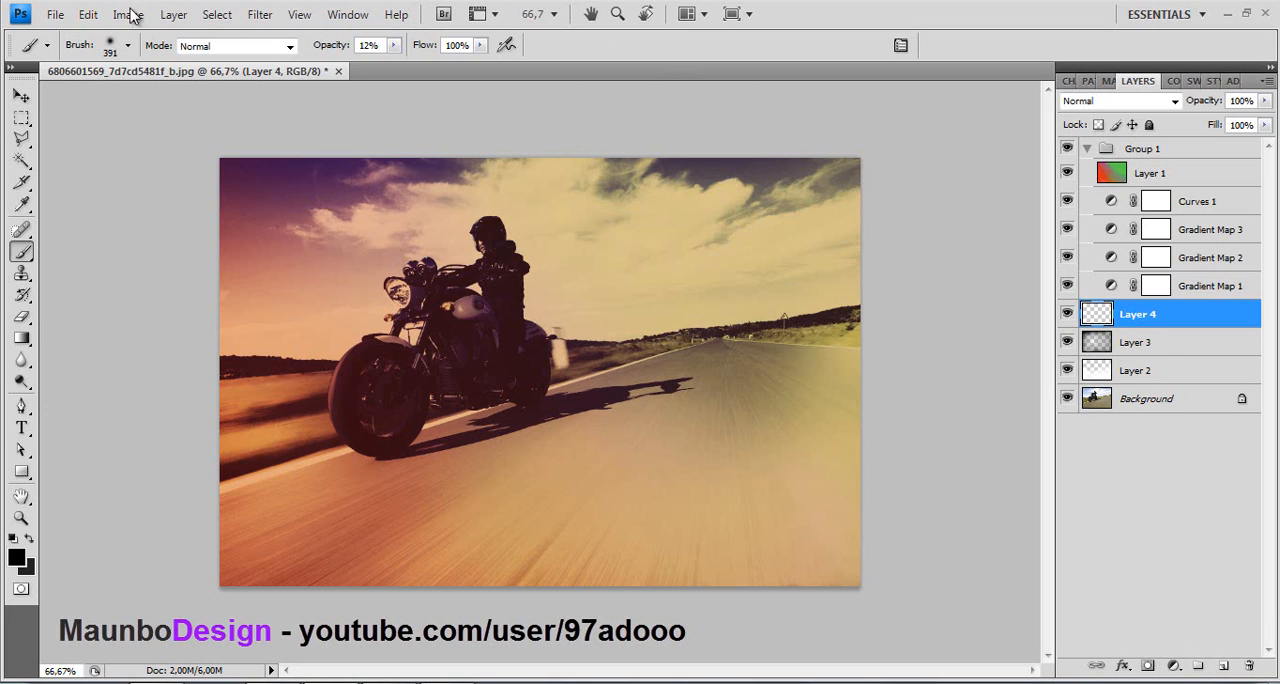
click(112, 46)
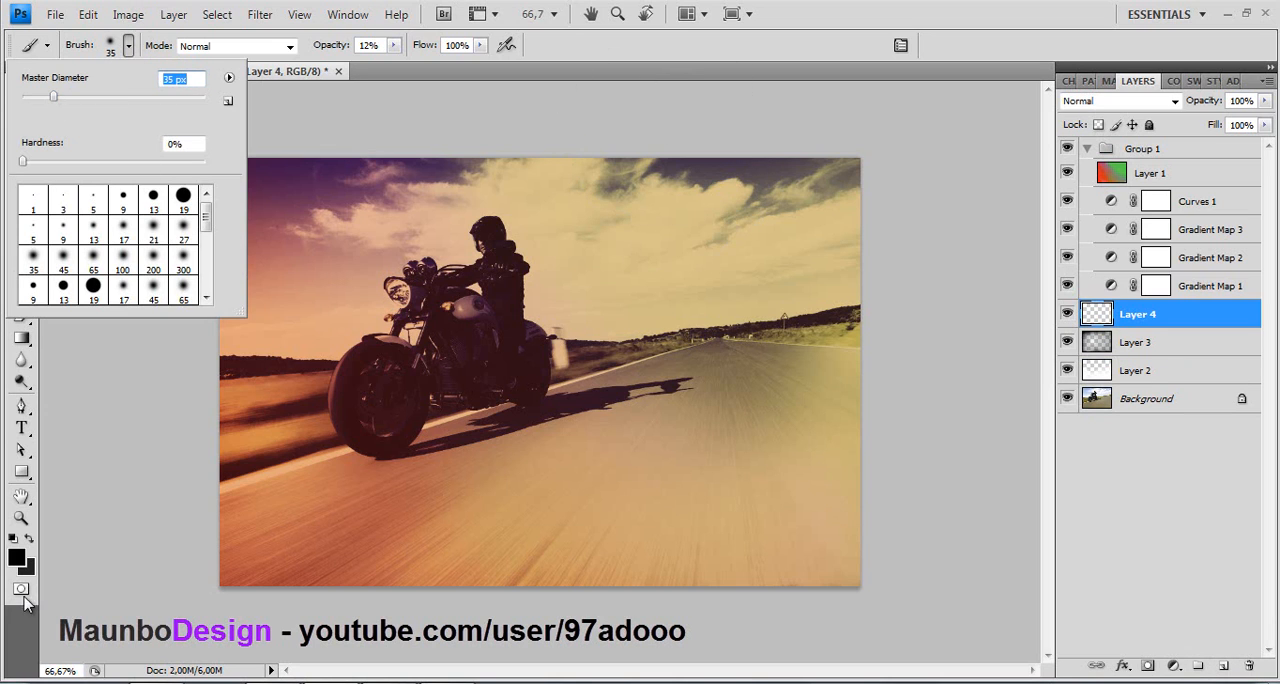
click(16, 558)
click(16, 558)
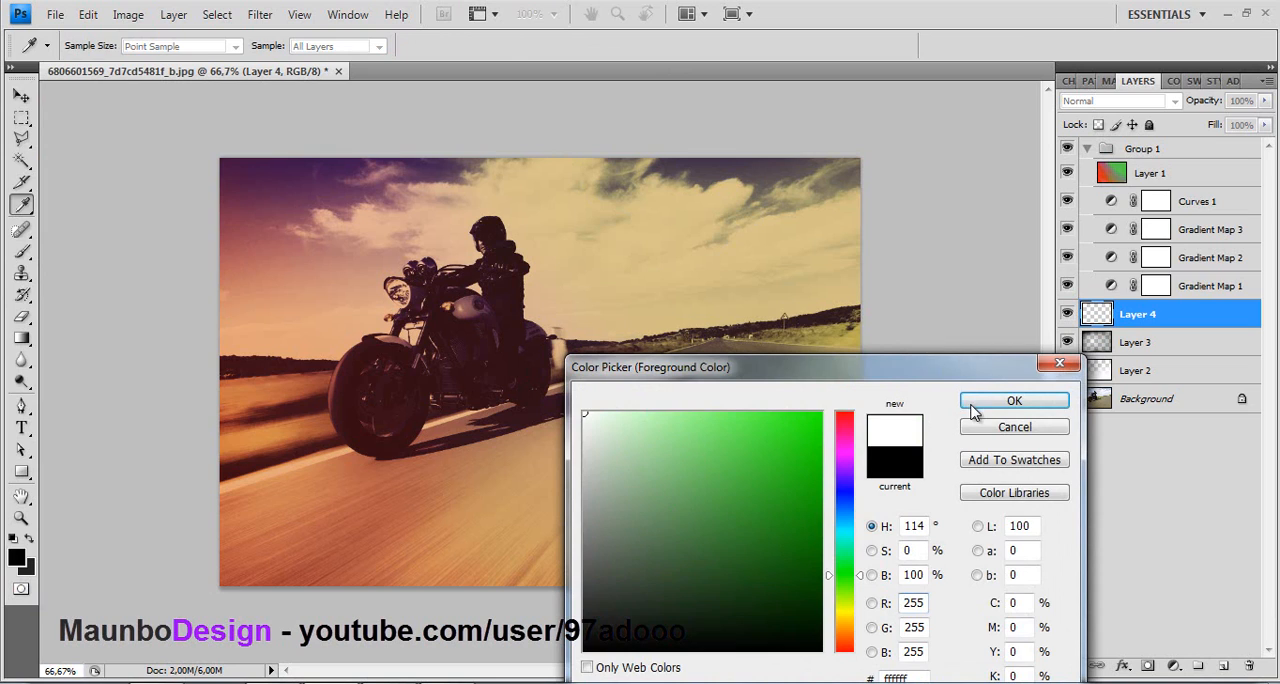
click(973, 408)
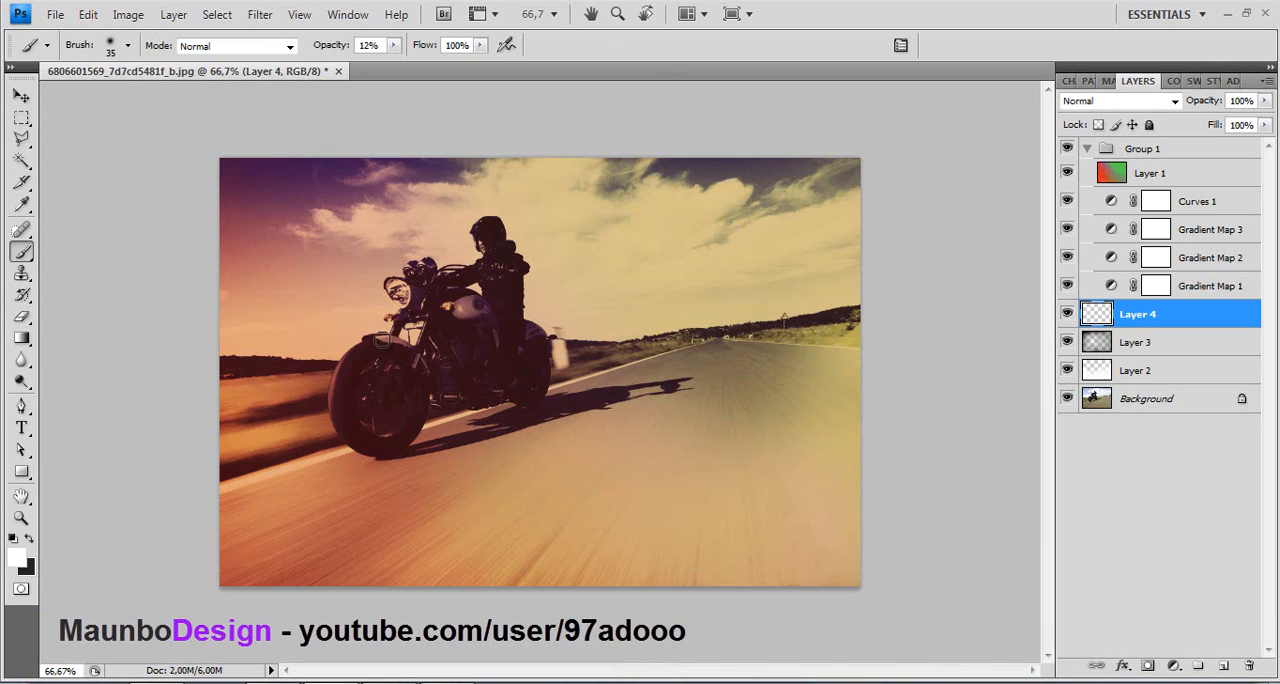
click(394, 46)
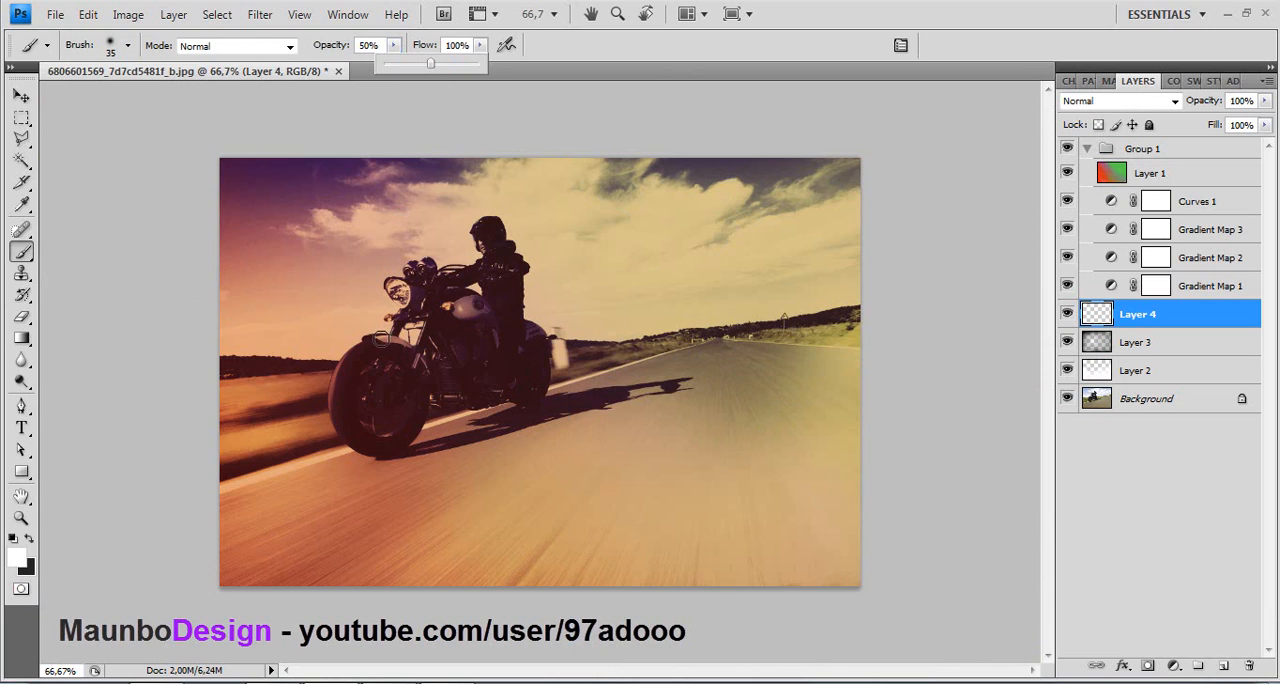
drag(381, 338, 426, 375)
drag(378, 338, 420, 302)
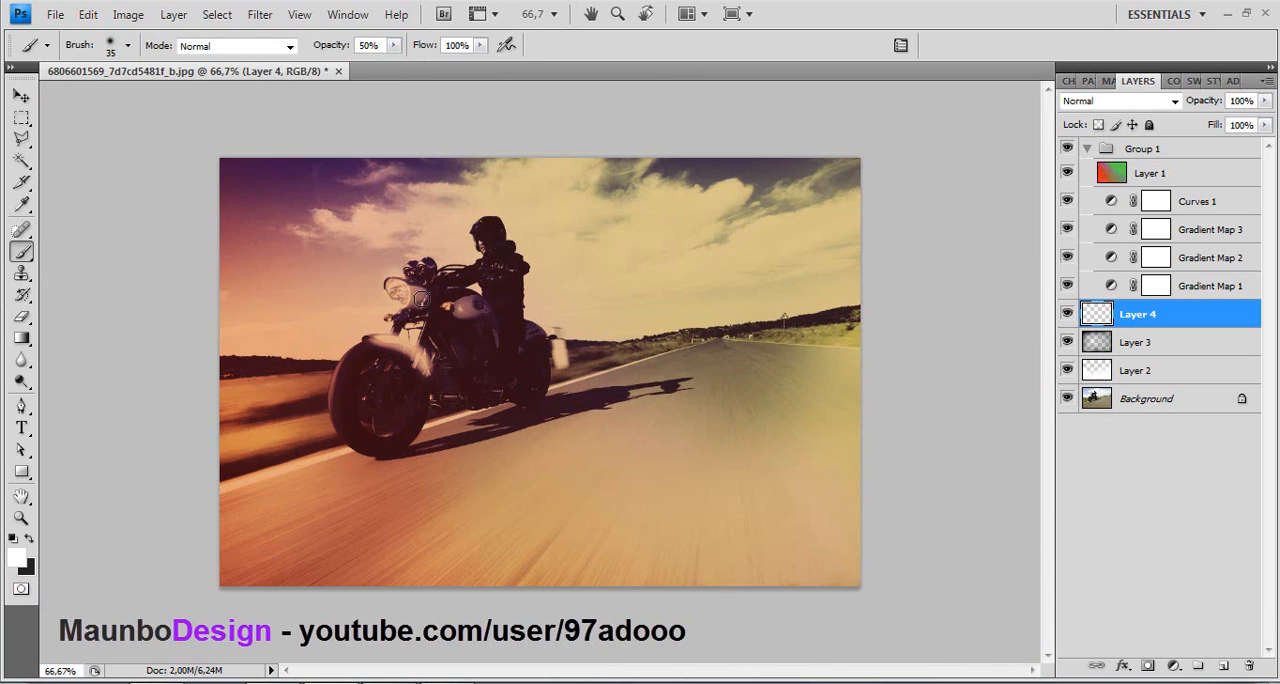
- Paint white highlights over the motorcycle's fuel tank, rear section and front wheel on Layer 4
drag(445, 303, 482, 302)
mouse_move(529, 331)
mouse_down()
mouse_move(500, 339)
mouse_move(474, 308)
mouse_move(451, 306)
mouse_move(483, 311)
mouse_move(447, 308)
mouse_up()
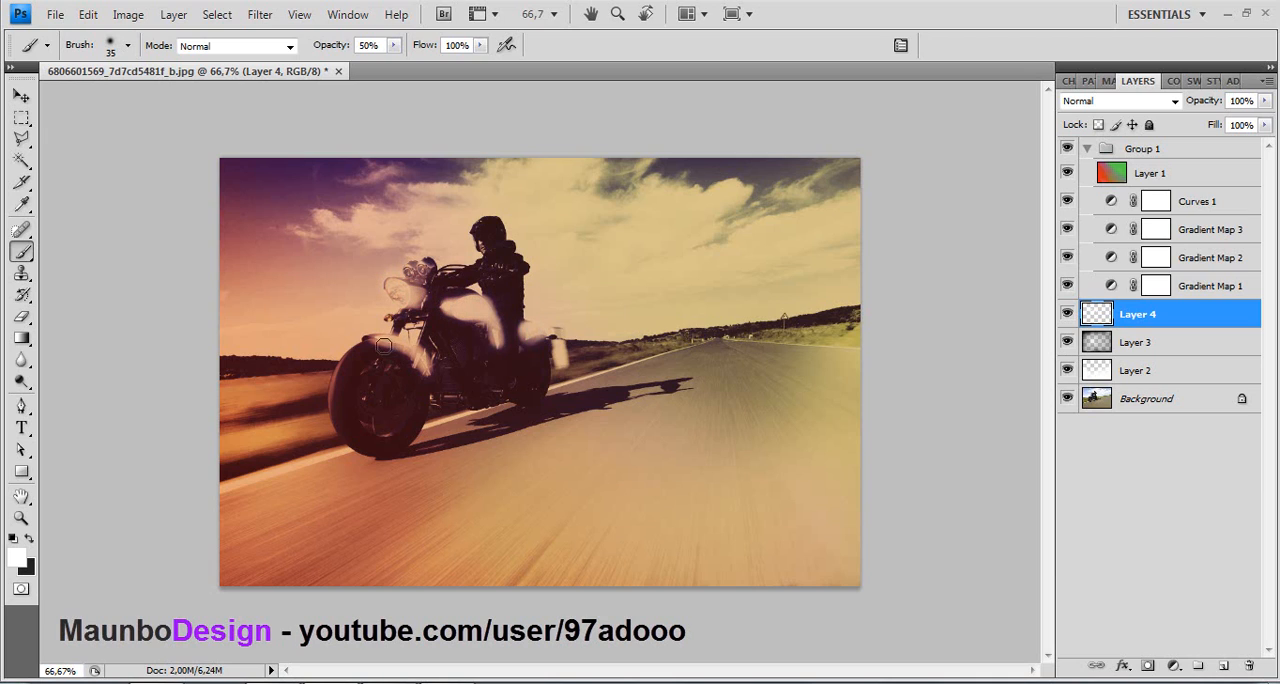
mouse_move(400, 391)
mouse_down()
mouse_move(392, 420)
mouse_move(380, 390)
mouse_up()
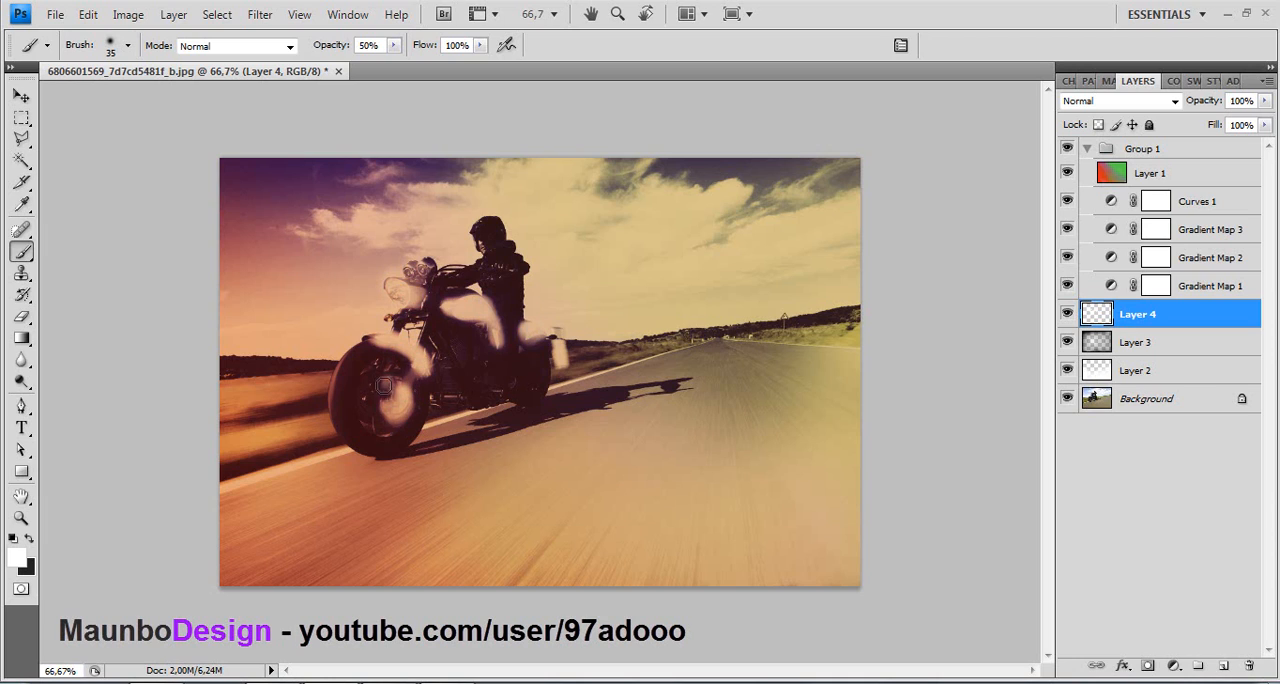
- Set Layer 4's blend mode to Overlay and toggle the layer's visibility to compare the motorcycle with and without highlights
click(1100, 101)
click(1078, 342)
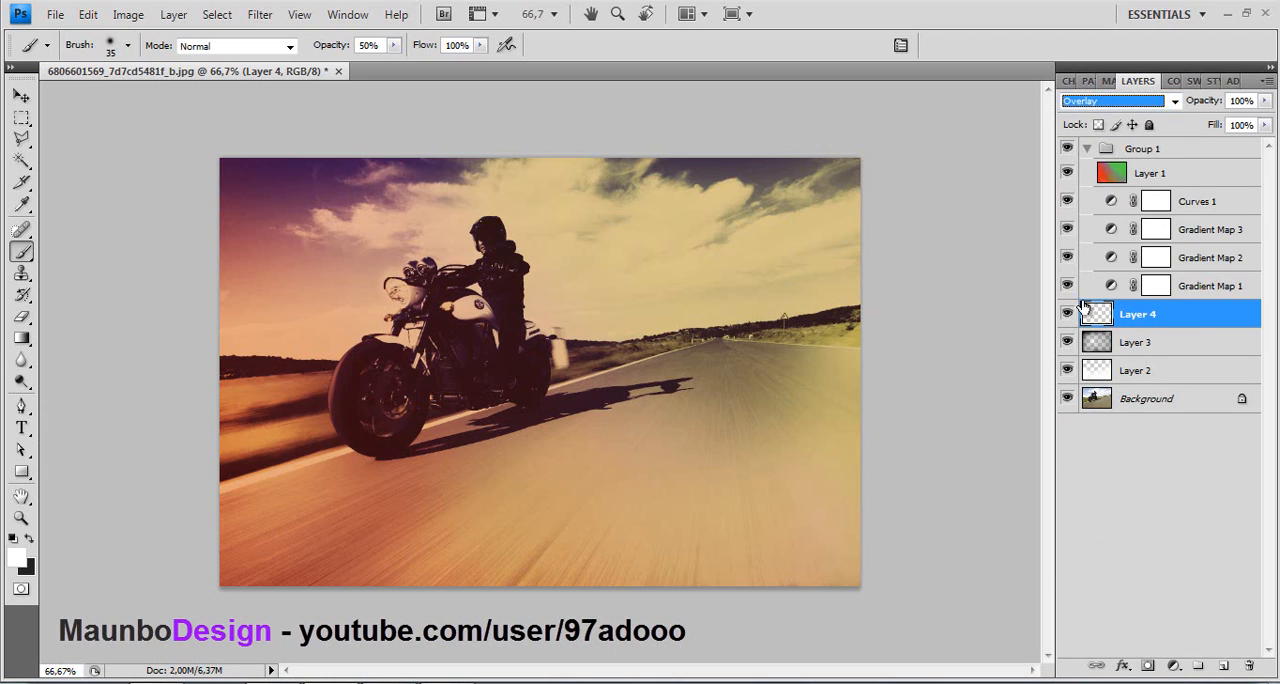
click(1067, 314)
click(1067, 315)
mouse_move(1146, 315)
mouse_down()
mouse_move(1143, 186)
mouse_move(1154, 369)
mouse_move(1148, 315)
mouse_up()
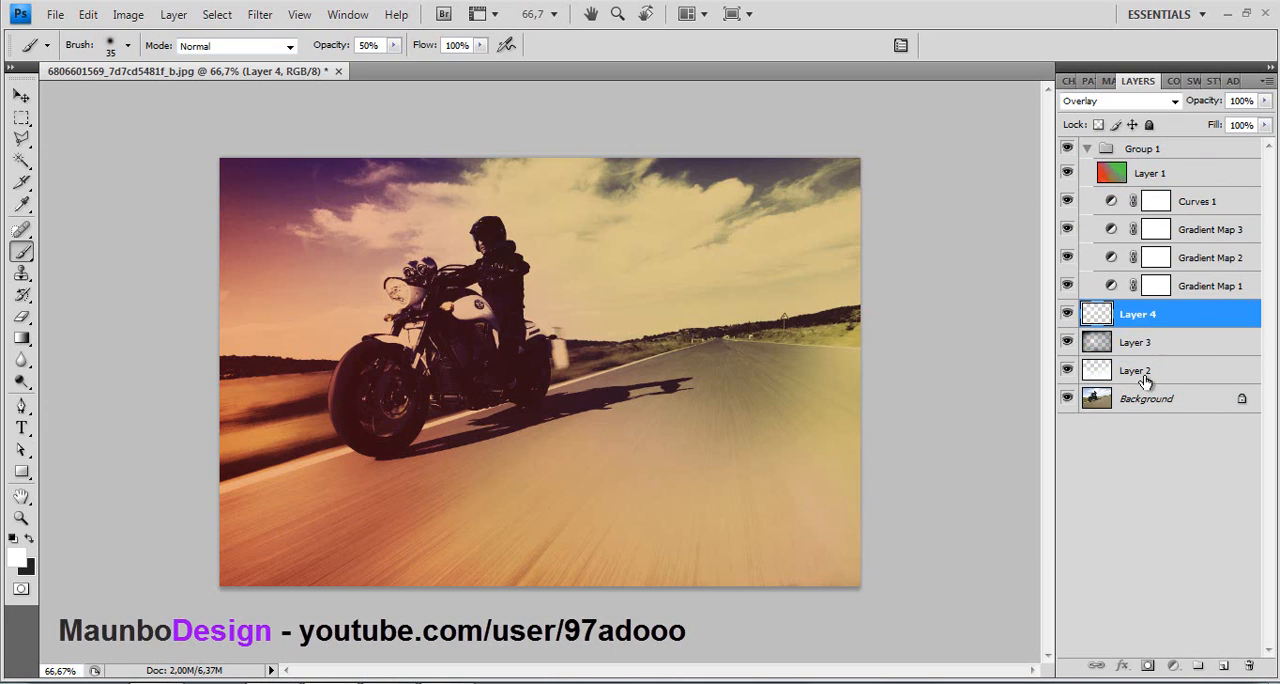
- Move Layers 2, 3 and 4 into Group 1, with Layer 1 at the group's bottom and Layer 2 directly above it, beneath Layer 3
drag(1131, 190, 1129, 151)
drag(1132, 346, 1152, 183)
drag(1151, 178, 1112, 154)
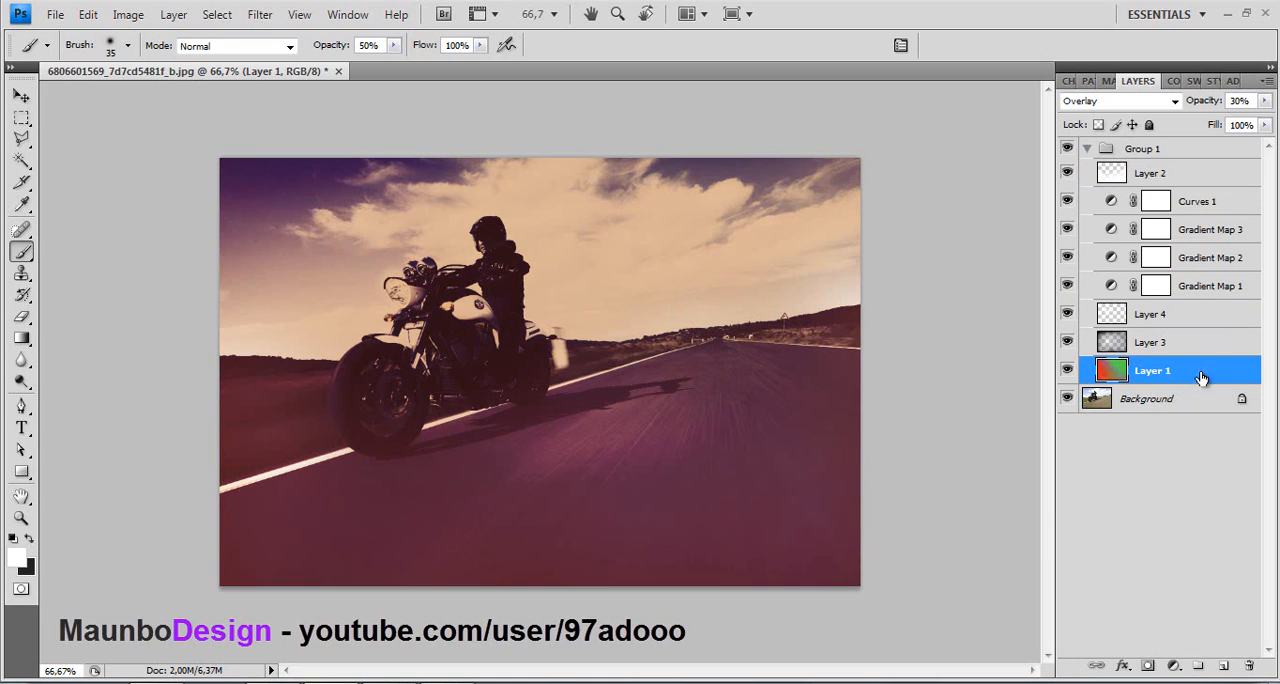
drag(1175, 360, 1172, 388)
drag(1182, 174, 1168, 356)
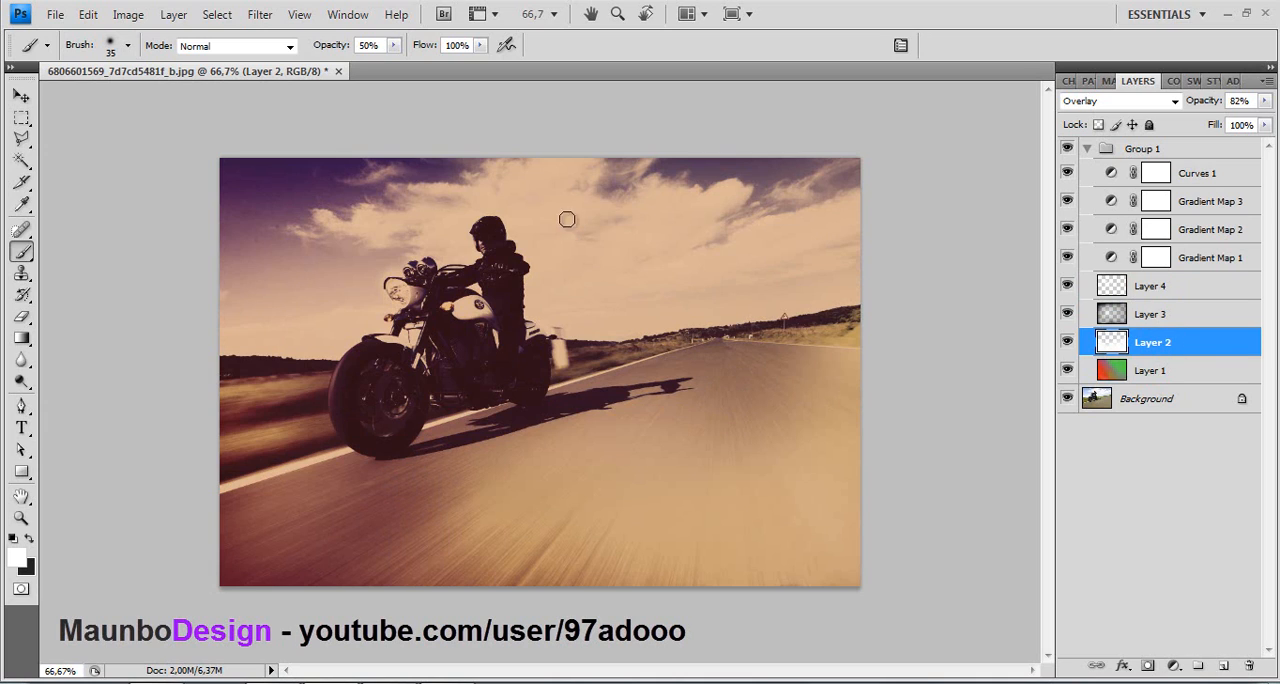
- Switch to the Move tool, collapse Group 1 and toggle its visibility to compare the retro effect with the original photo
key(v)
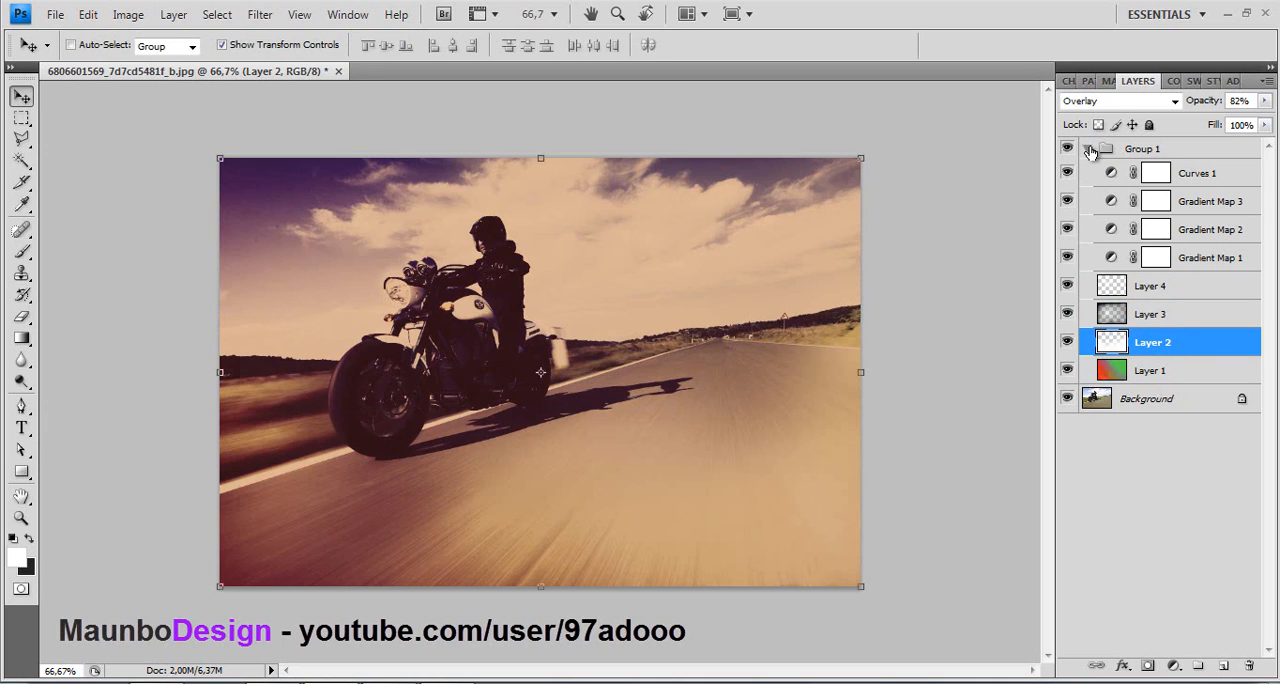
click(1089, 148)
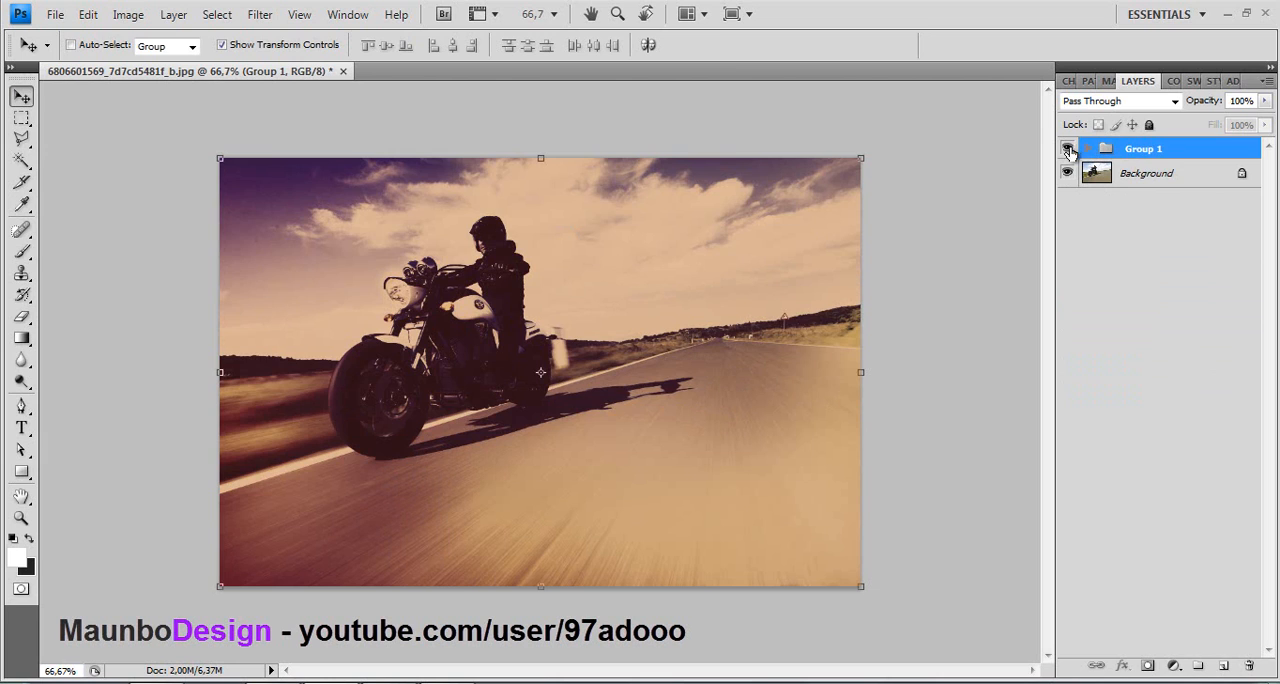
click(1067, 149)
click(1067, 149)
click(1066, 149)
click(1066, 149)
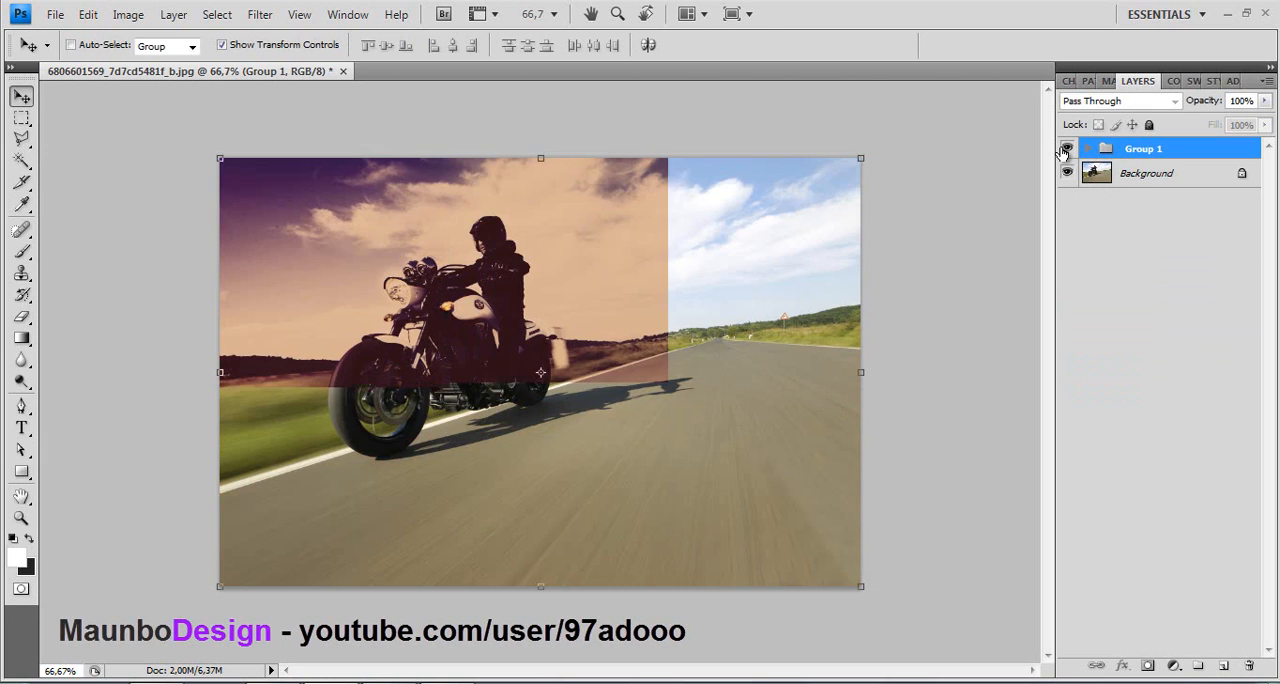
click(1066, 149)
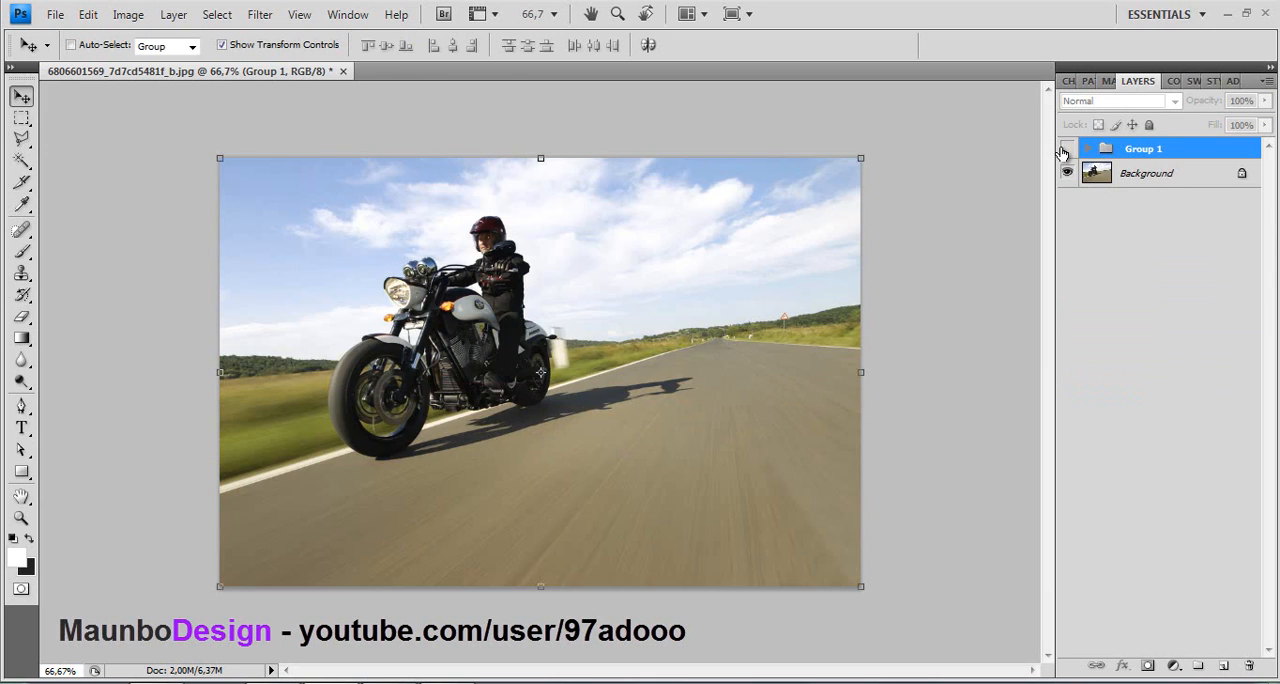